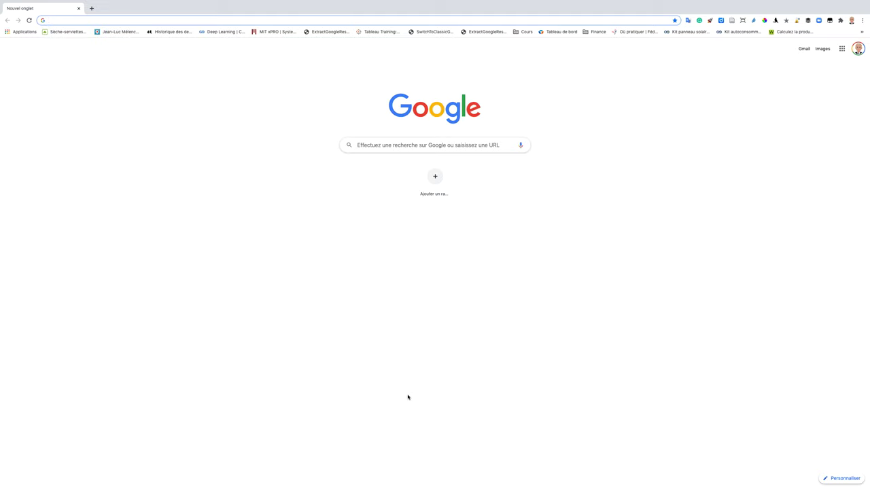
Open Google Drive from the Google apps grid on Chrome's new-tab page.
click(842, 49)
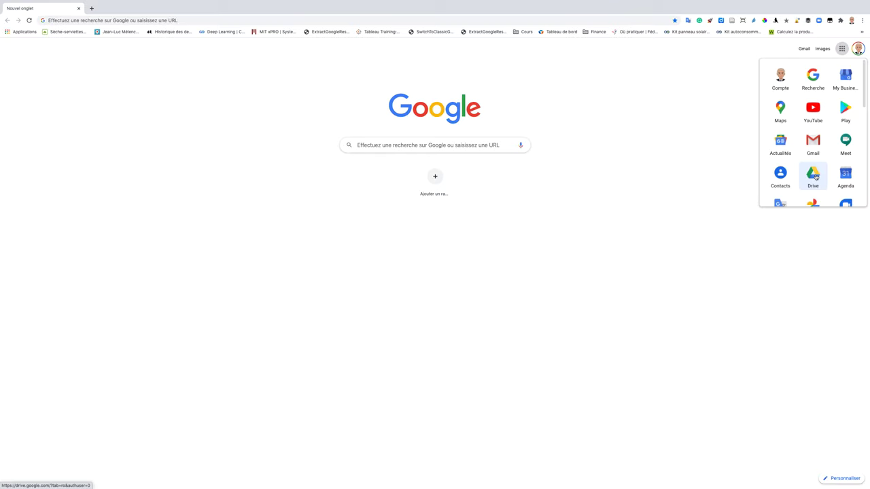
click(814, 176)
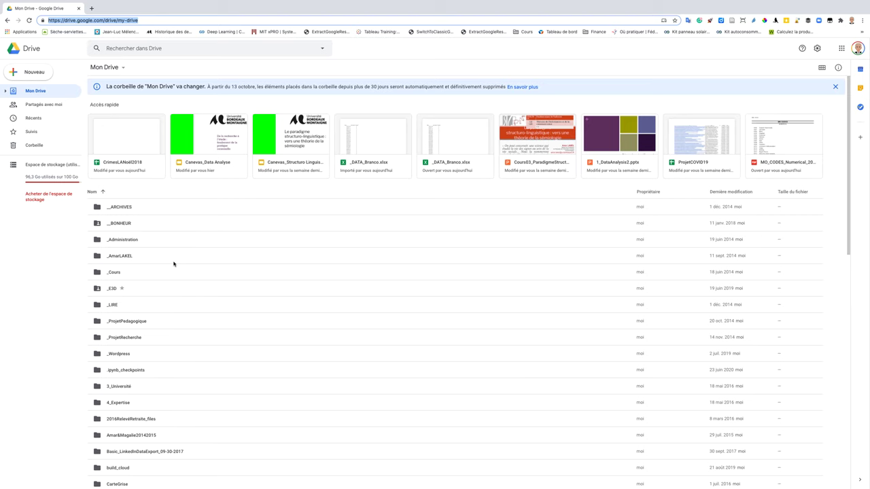
Open _Cours, then its L1_NumeriqueetSociete subfolder, and dismiss the trash-policy notice.
scroll(173, 263, down, 2)
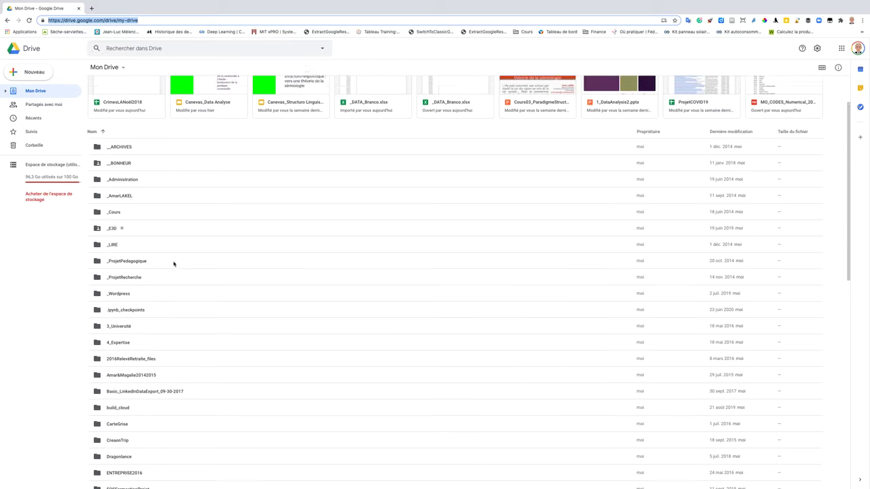
scroll(173, 264, up, 2)
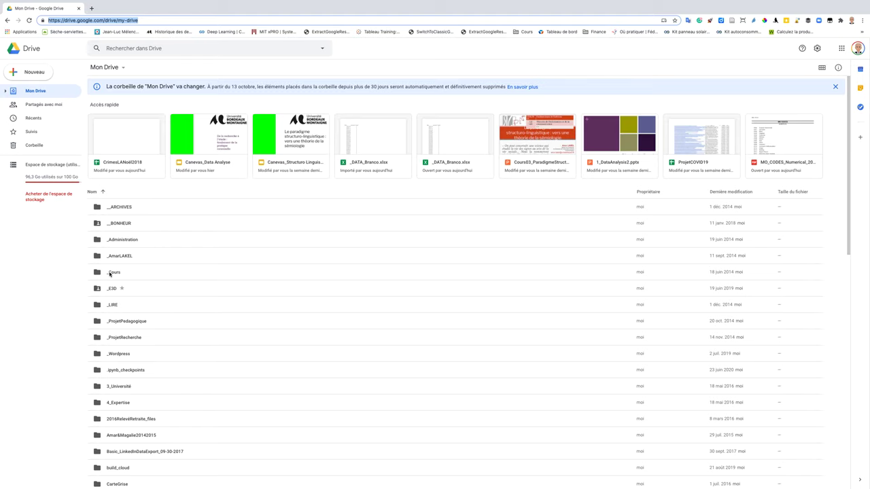
double_click(109, 274)
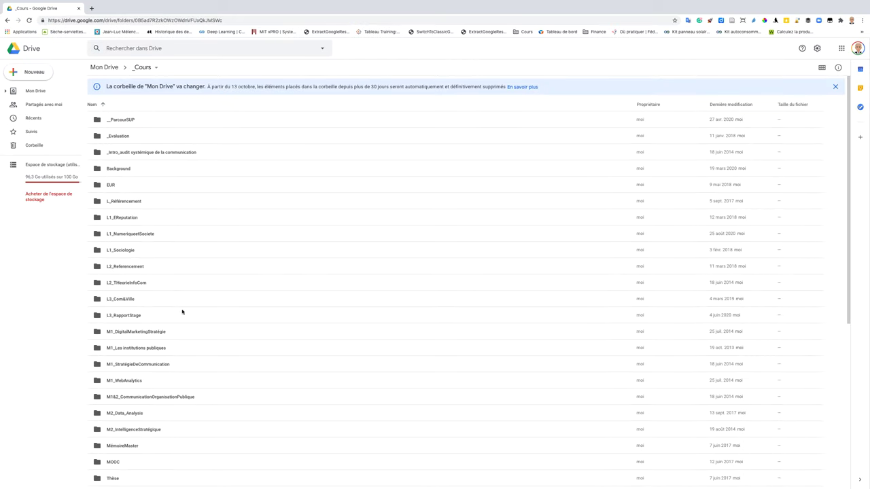
scroll(168, 362, down, 3)
scroll(168, 361, down, 2)
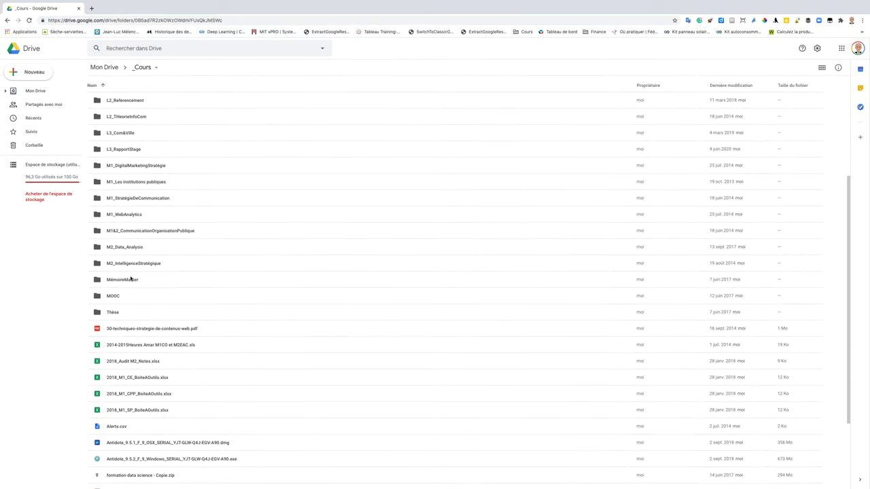
scroll(127, 246, up, 3)
scroll(125, 231, up, 2)
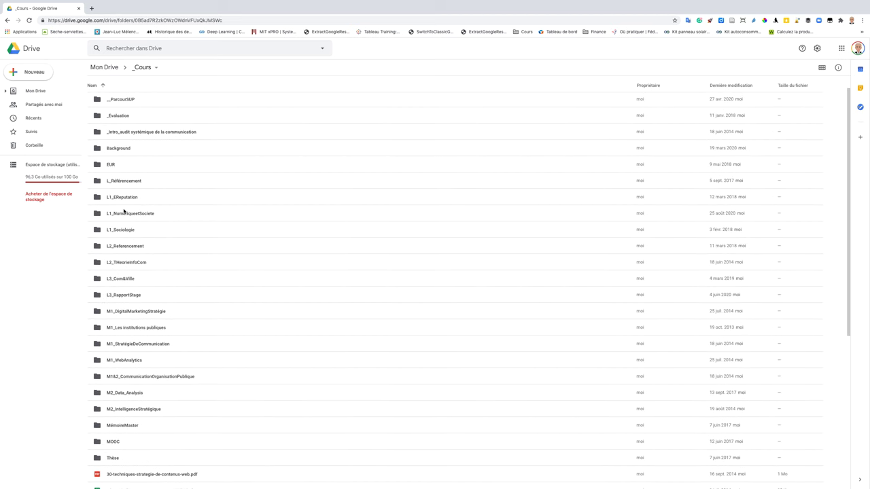
double_click(124, 216)
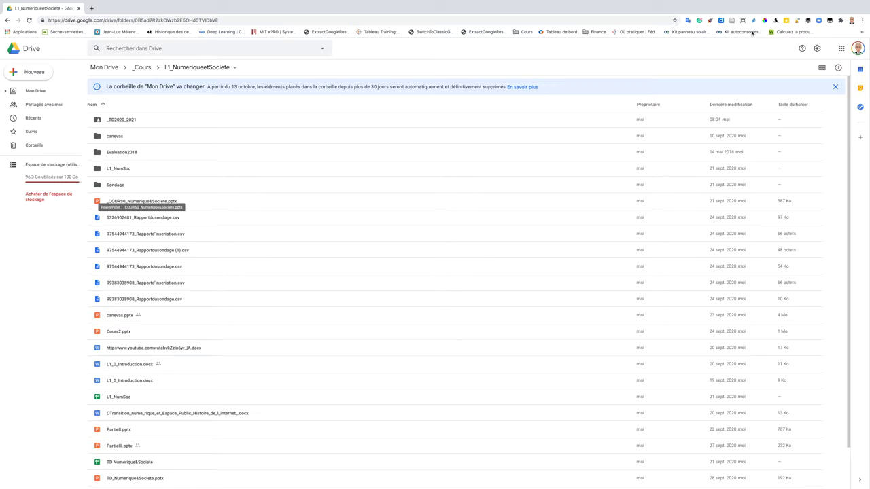
click(836, 87)
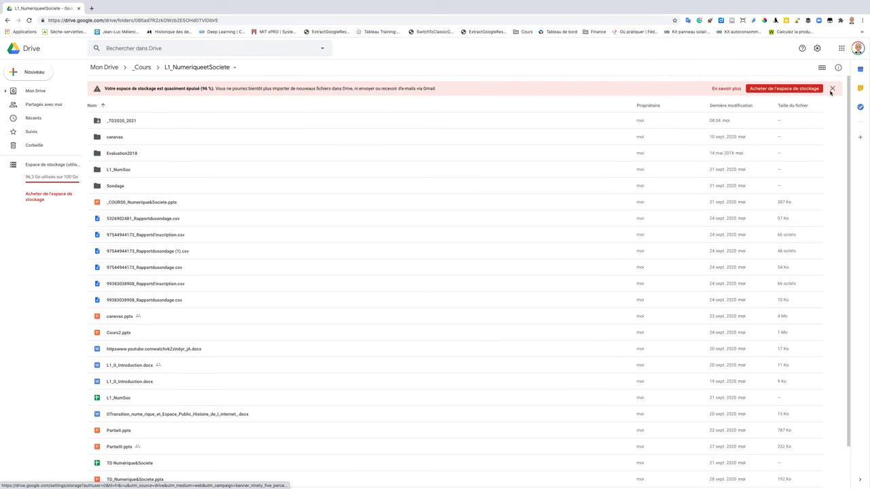
Close the storage-almost-full warning and glance at the Nouveau creation menu.
click(832, 89)
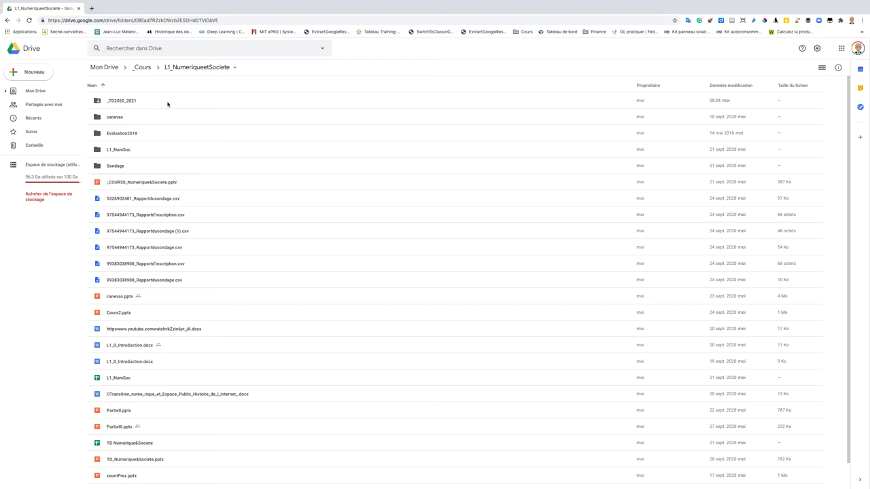
click(31, 72)
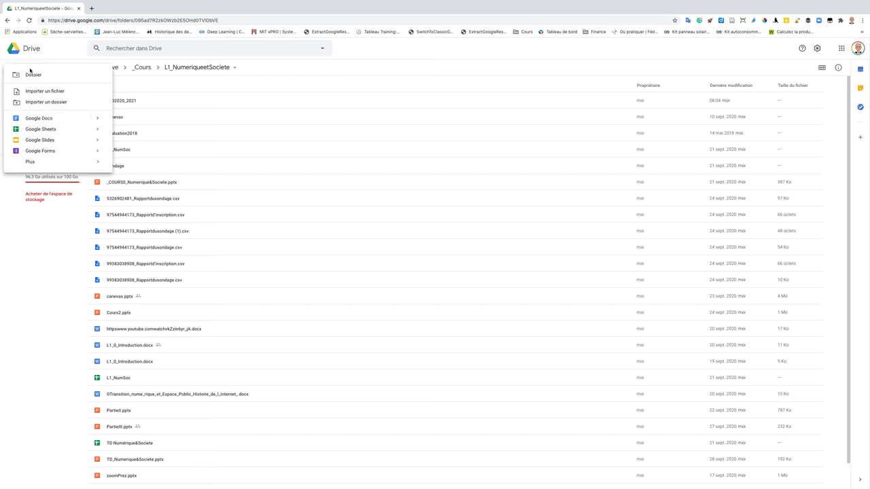
click(49, 53)
Browse the Nouveau menu's options without creating anything, then select TD_Numerique&Societe.pptx.
click(27, 74)
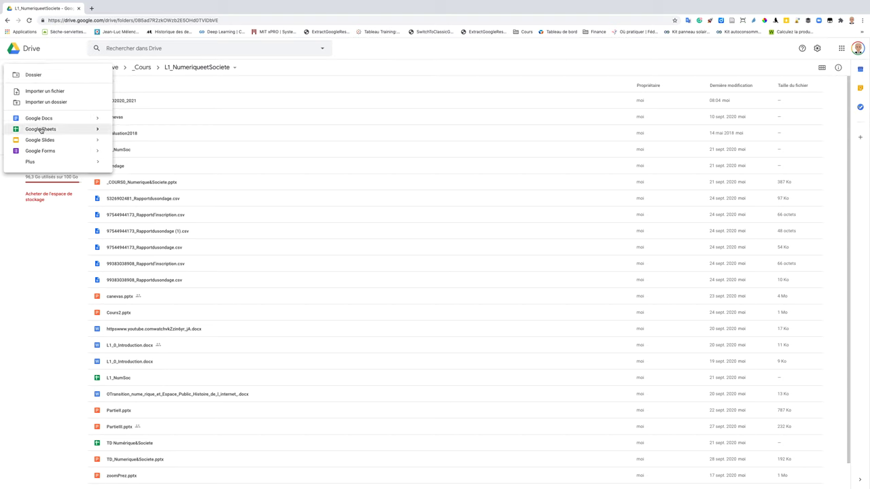
mouse_move(50, 133)
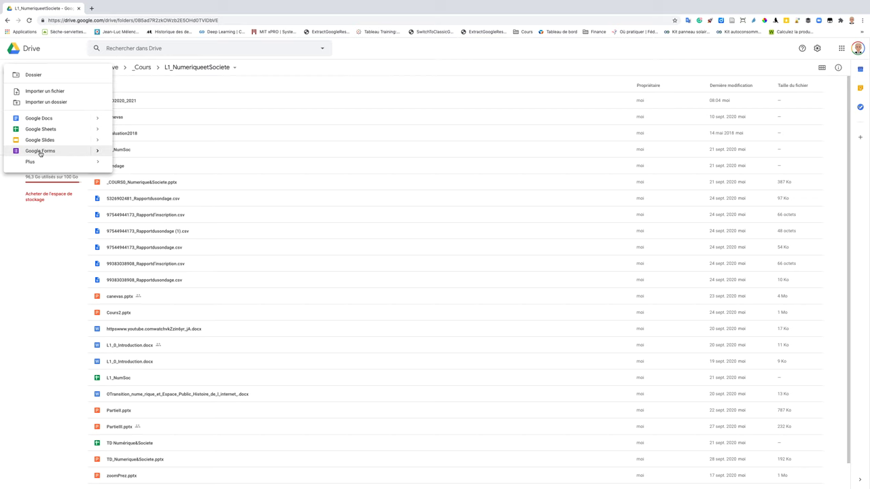
mouse_move(33, 163)
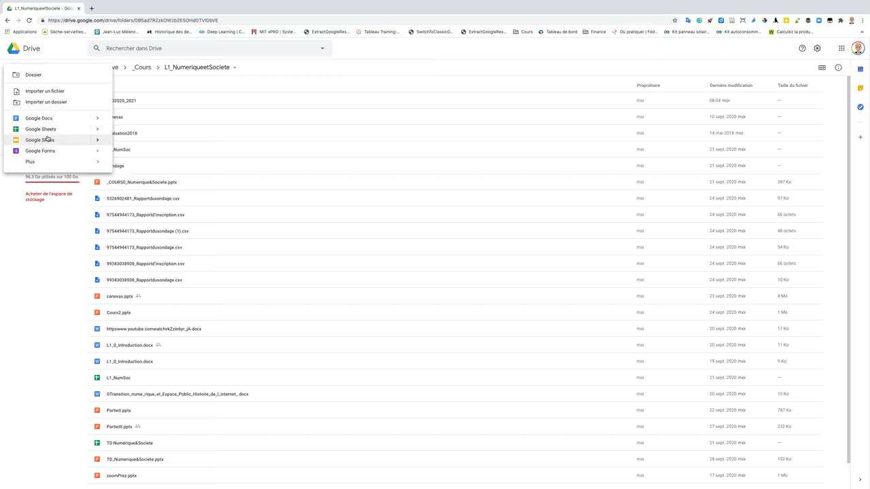
click(215, 93)
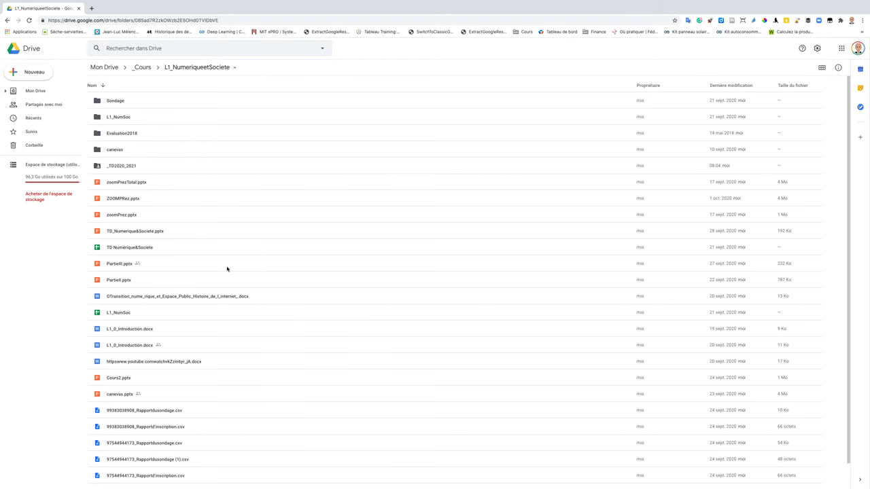
scroll(227, 269, down, 1)
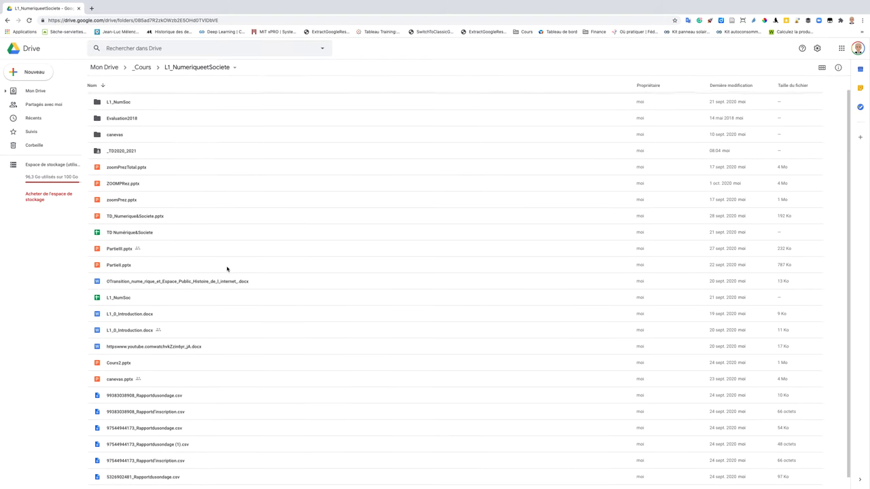
click(137, 219)
Open TD_Numerique&Societe.pptx with Google Slides.
right_click(137, 219)
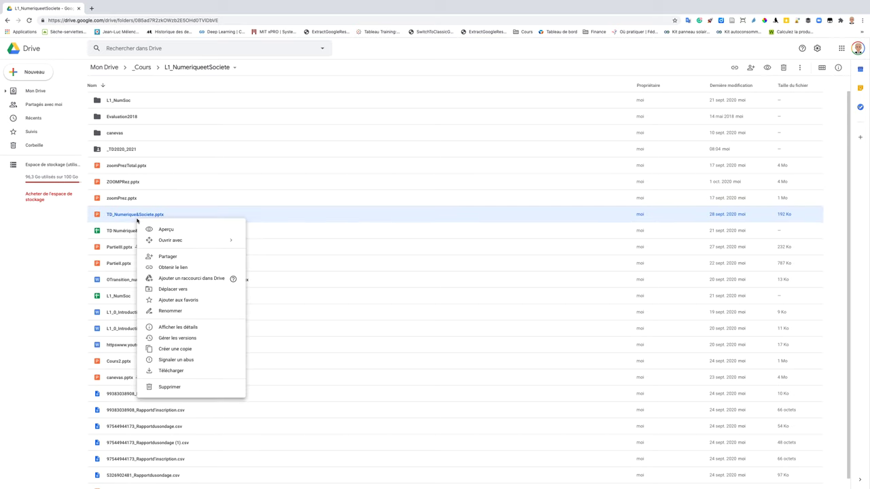
mouse_move(185, 240)
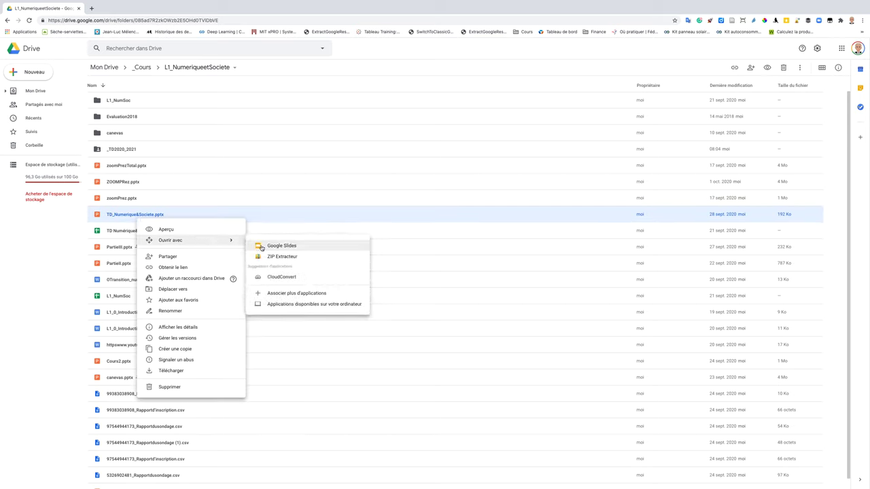
click(261, 248)
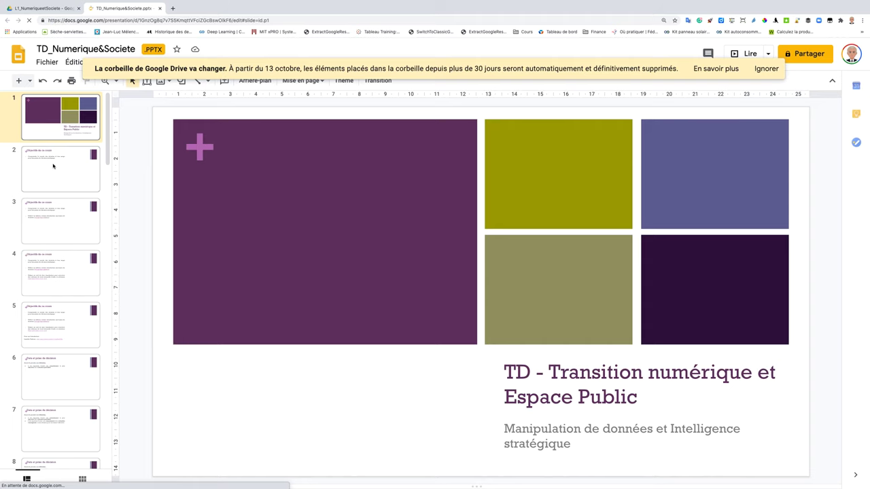
Page through the slides down to slide 25, Importer ses données dans tableau.
click(53, 165)
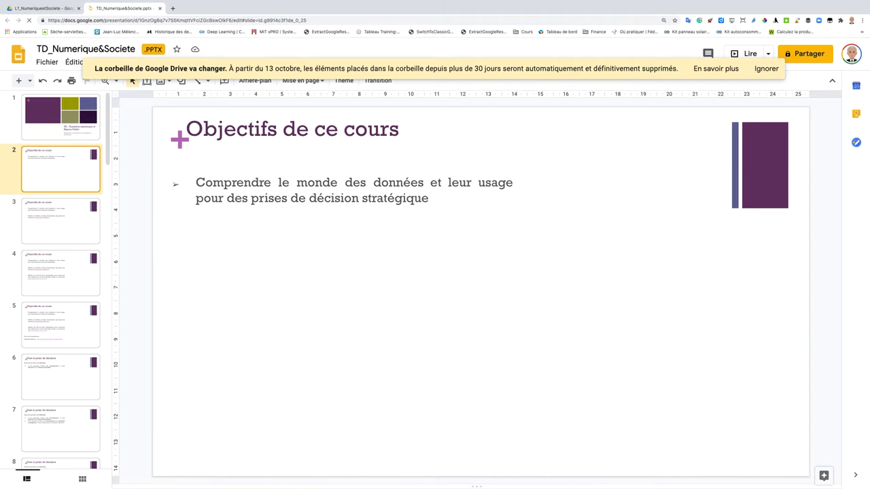
key(Down)
key(Down)
key(Down)
key(Down)
scroll(52, 274, down, 3)
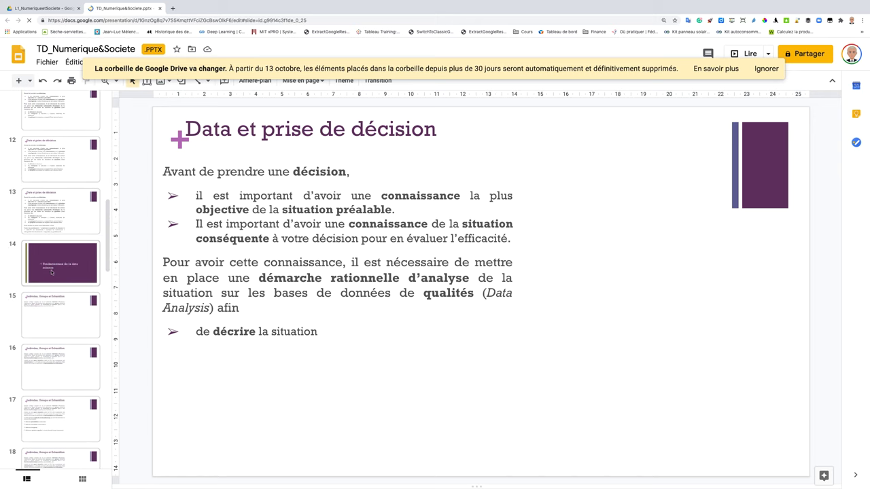
click(52, 274)
scroll(51, 275, down, 3)
scroll(51, 278, down, 3)
scroll(51, 286, down, 1)
click(45, 329)
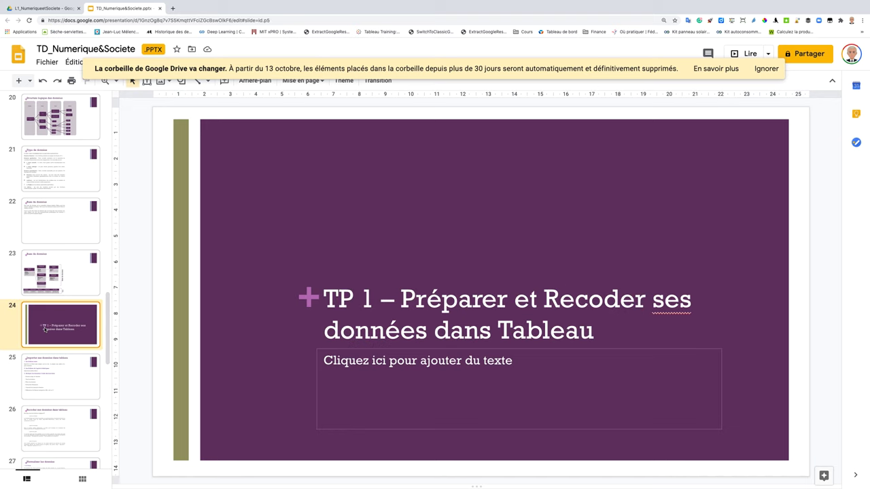
scroll(61, 292, down, 3)
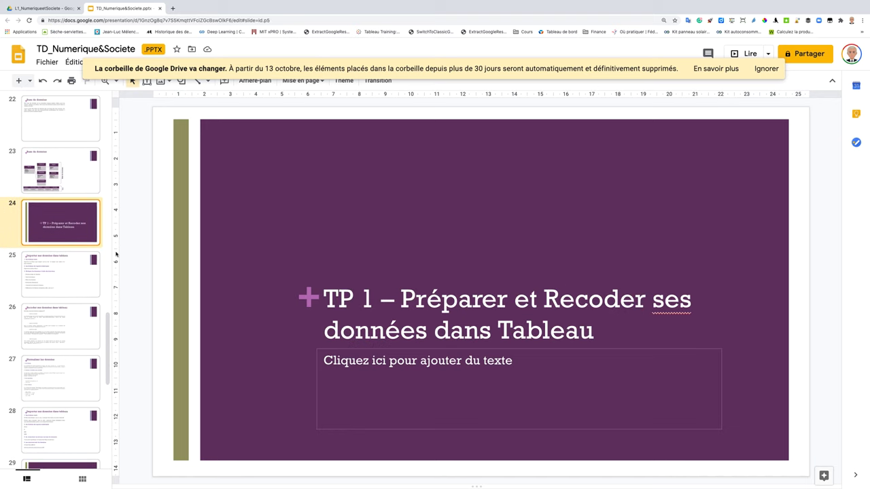
click(62, 280)
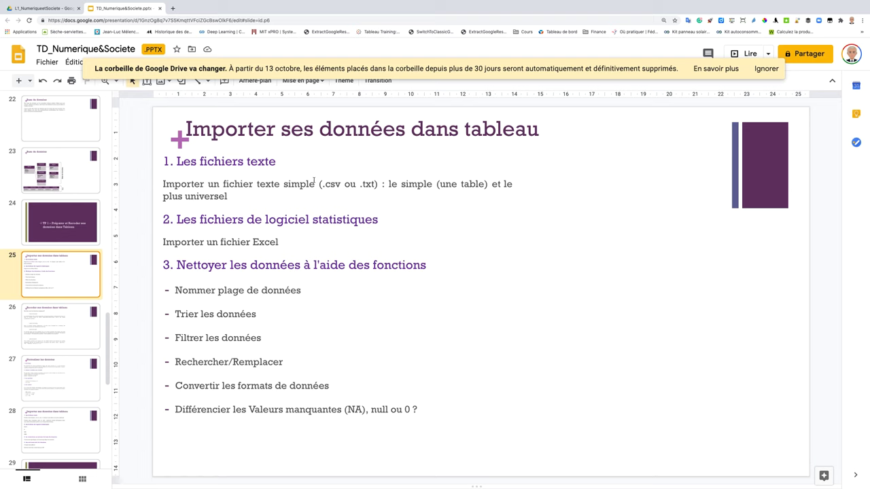
drag(208, 184, 379, 183)
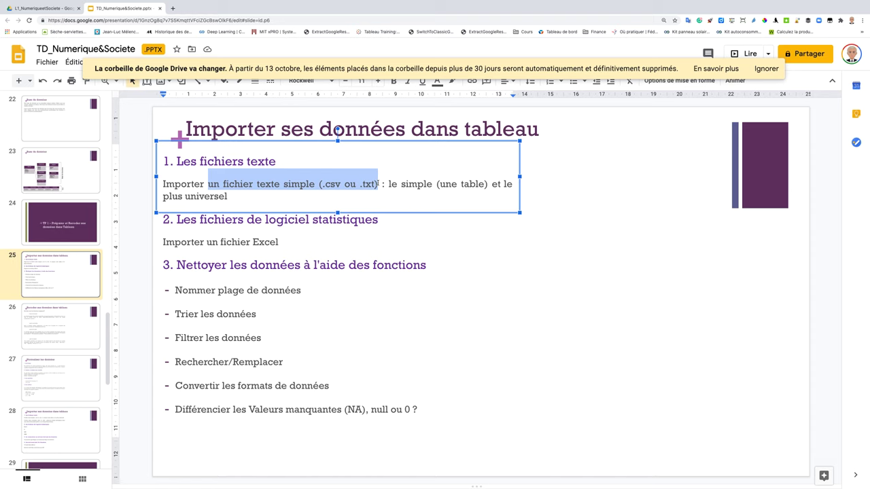
double_click(336, 184)
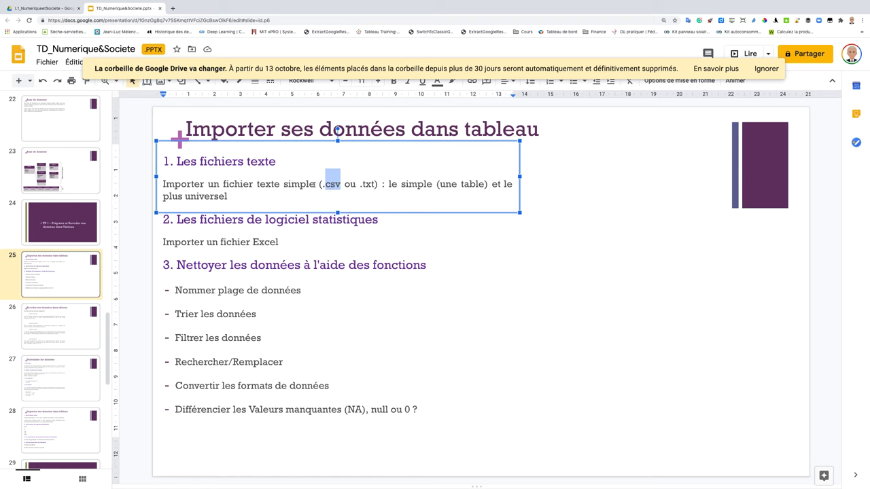
drag(318, 184, 340, 184)
double_click(332, 183)
click(47, 8)
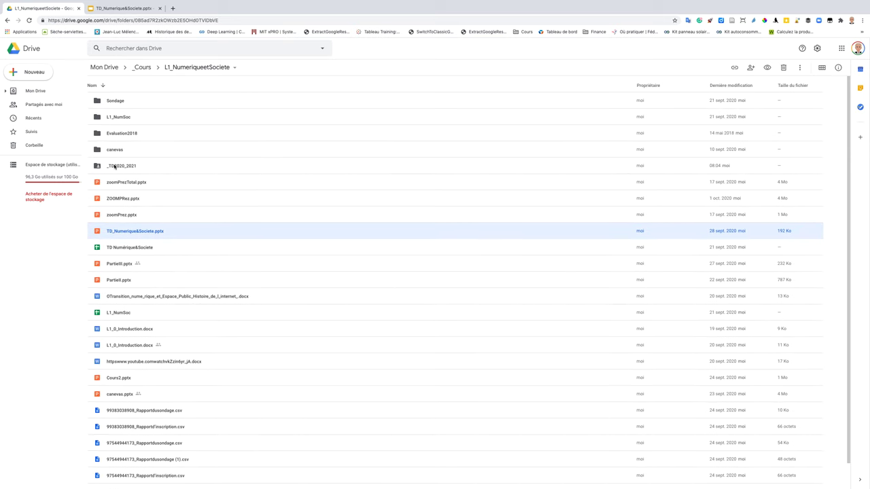
Open _TD2020_2021, look over the CrimeLA csv files, and select CrimeLA_Noel2018.csv.
double_click(114, 166)
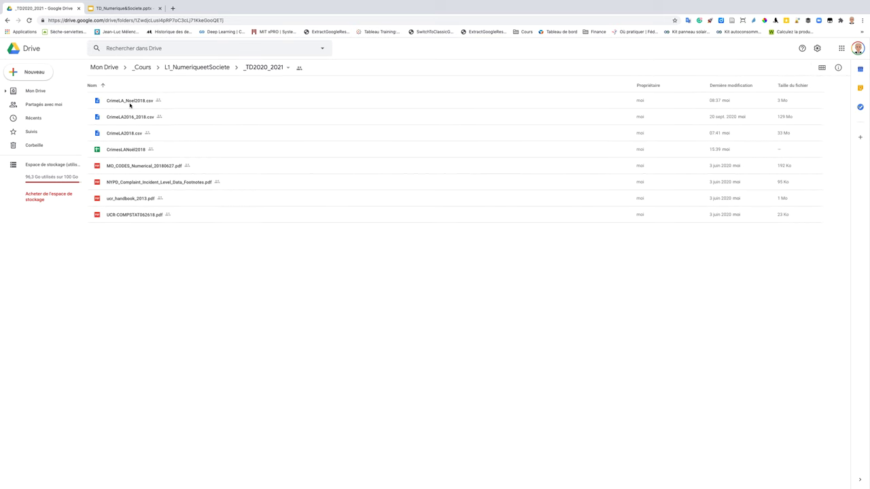
click(129, 102)
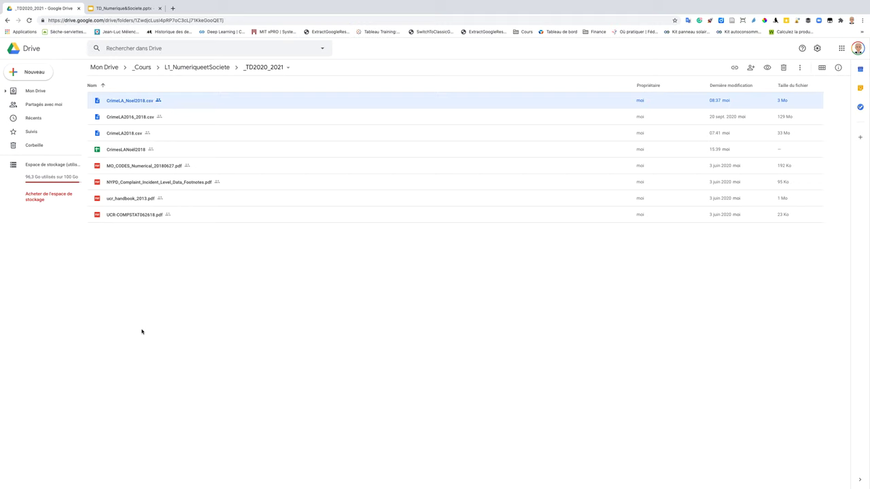
click(121, 134)
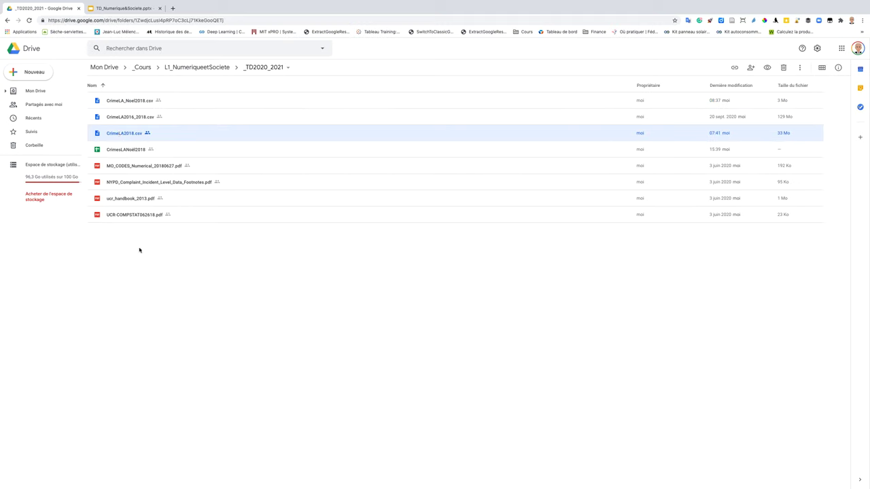
click(124, 119)
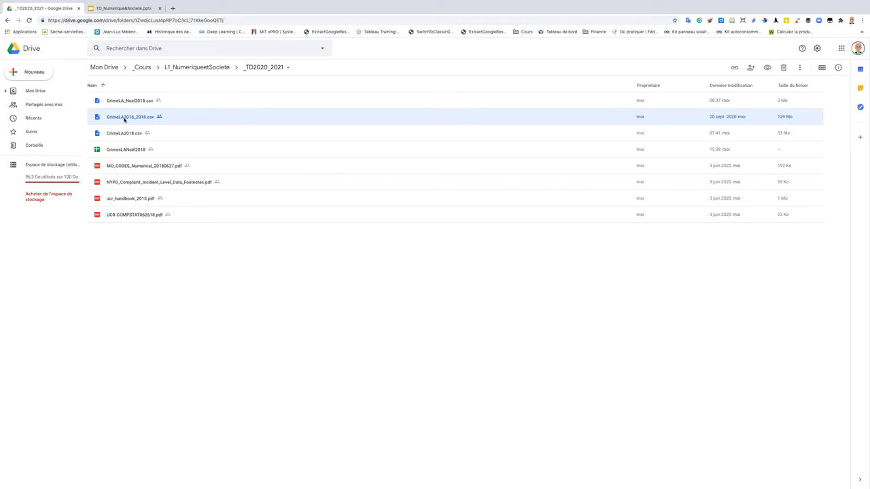
click(126, 134)
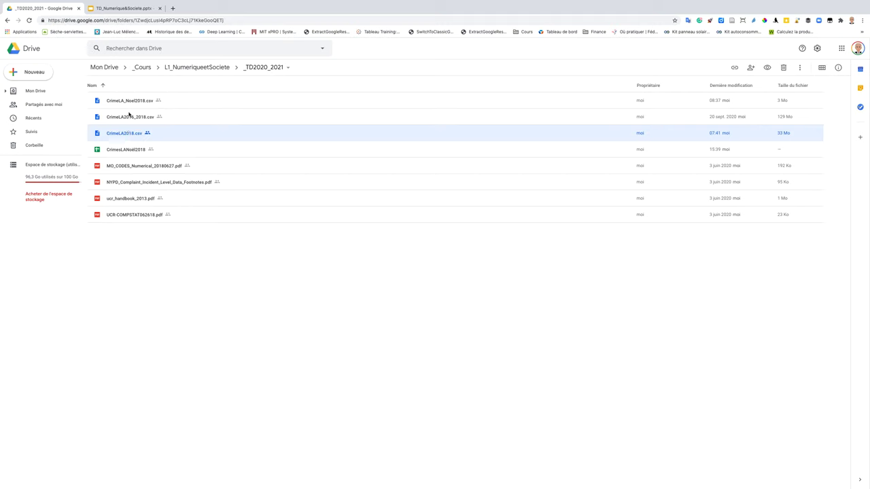
click(131, 101)
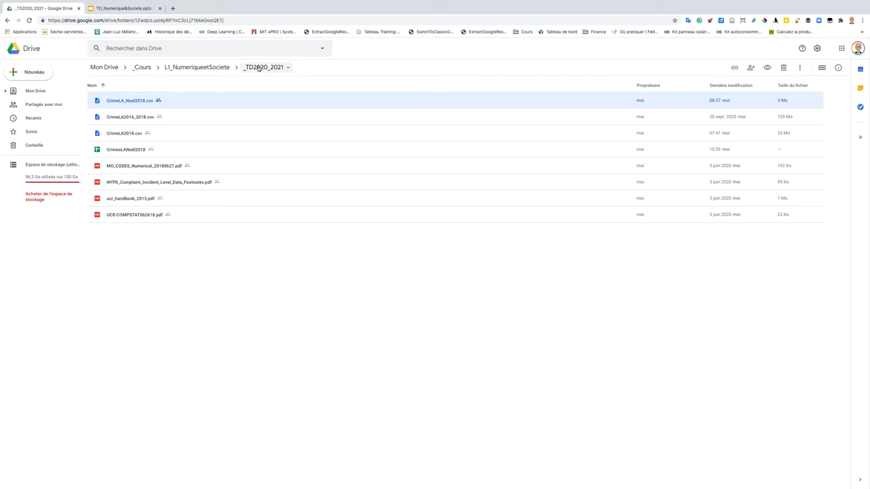
Share CrimeLA_Noel2018.csv as Lecteur for anyone with the link and copy the link.
click(751, 68)
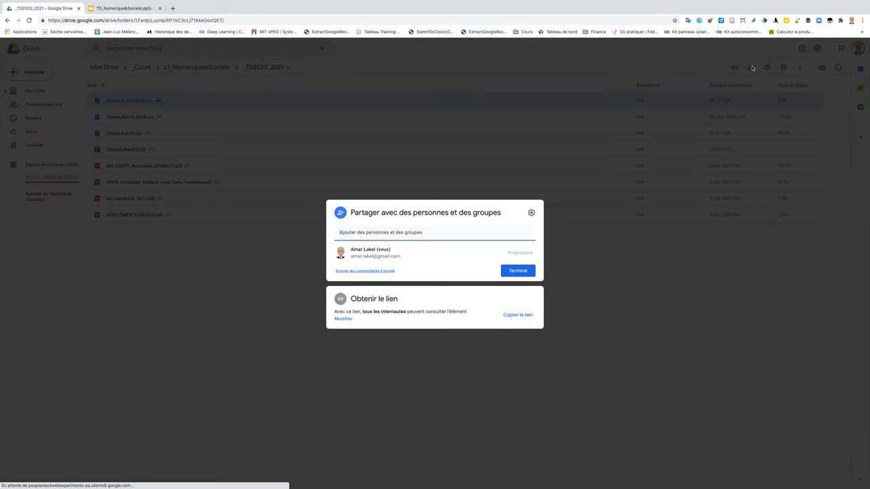
click(409, 313)
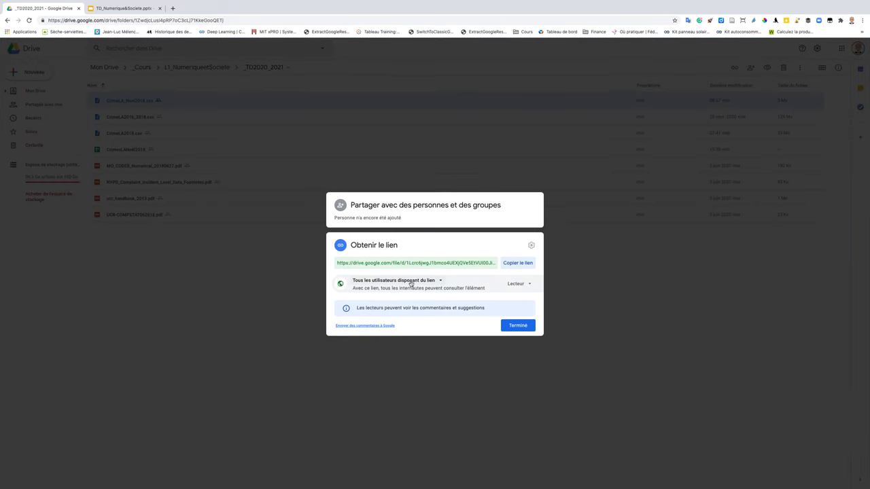
click(515, 284)
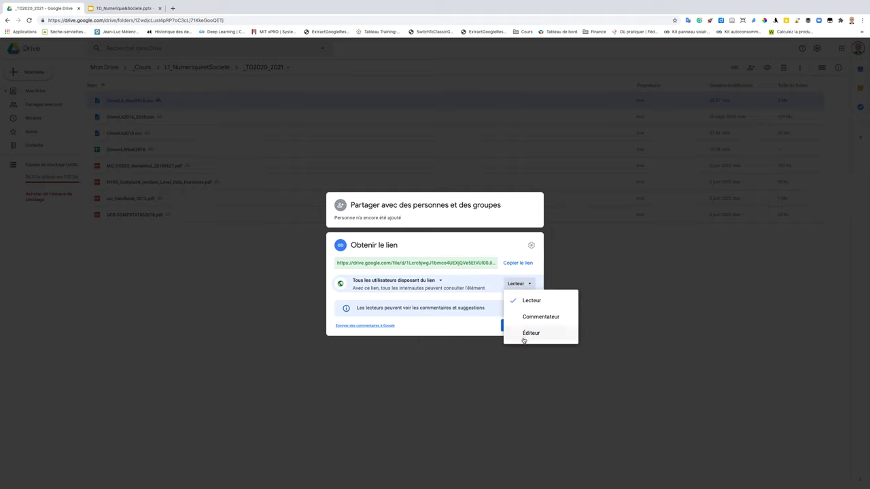
click(525, 301)
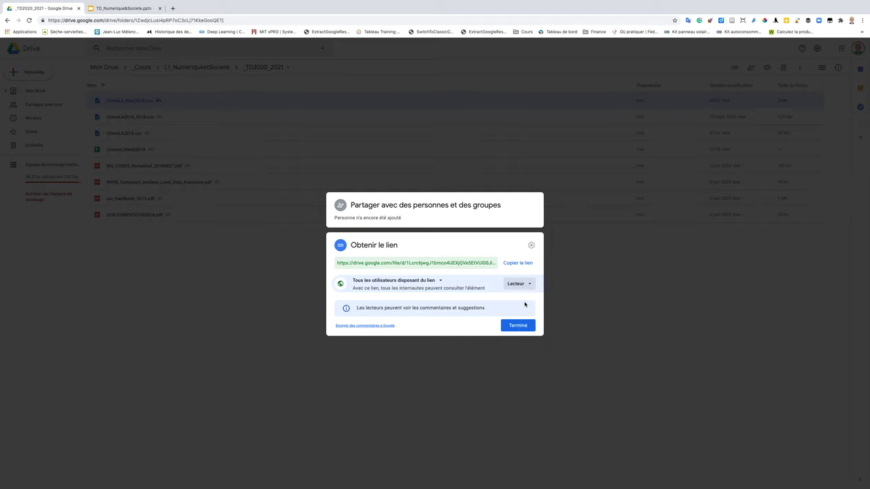
click(517, 263)
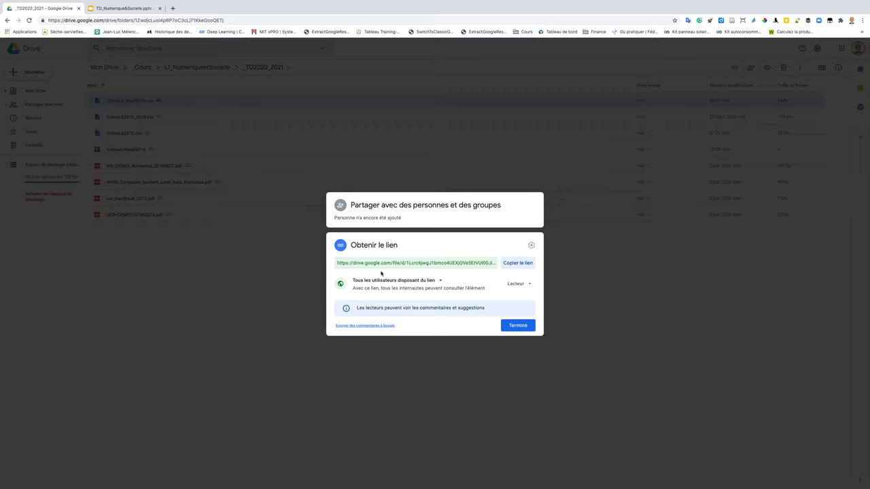
click(182, 275)
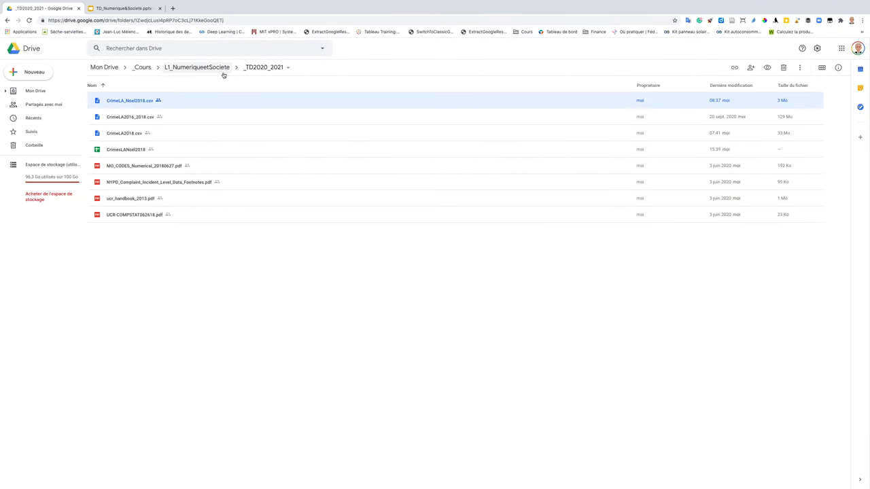
Return to L1_NumeriqueetSociete and right-click the _TD2020_2021 folder for its actions.
click(194, 67)
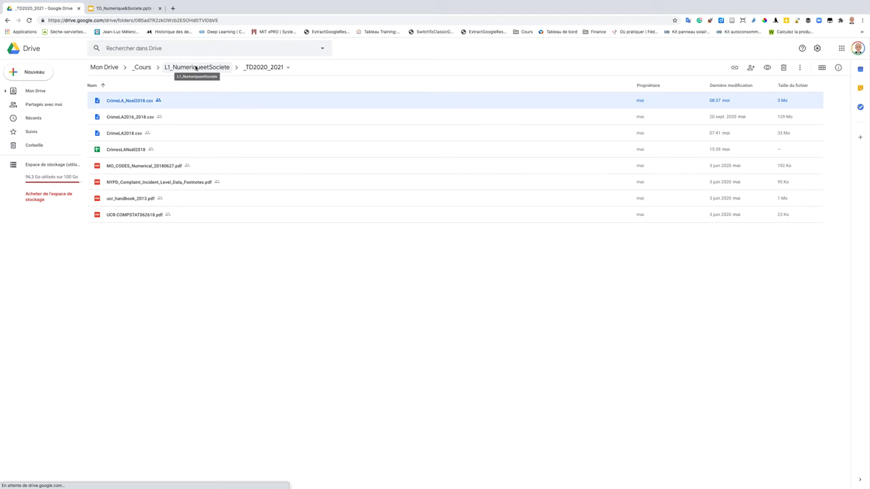
click(120, 102)
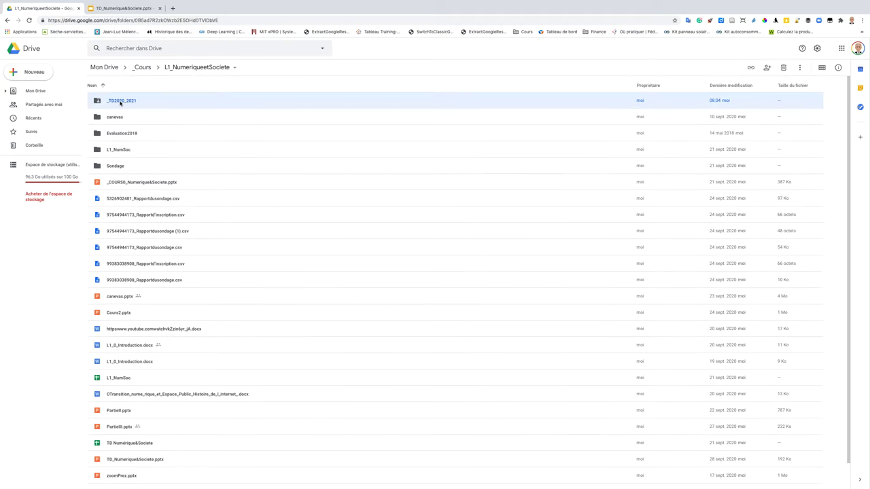
right_click(121, 103)
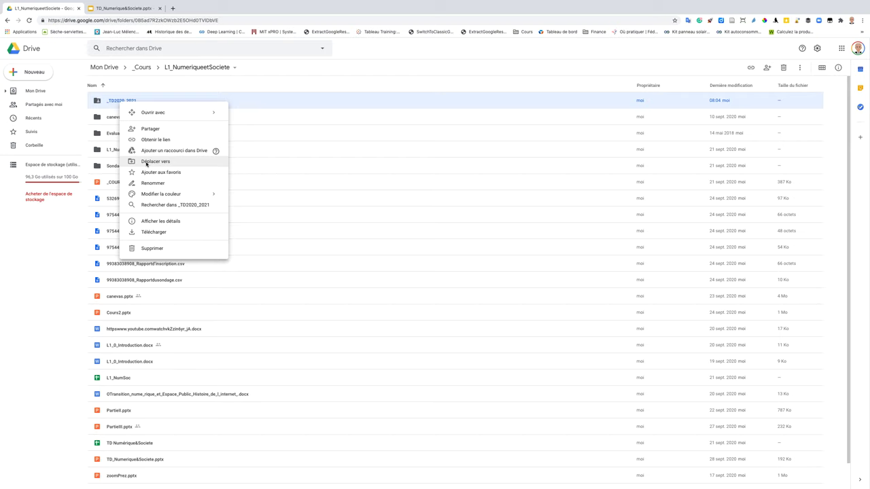
click(147, 161)
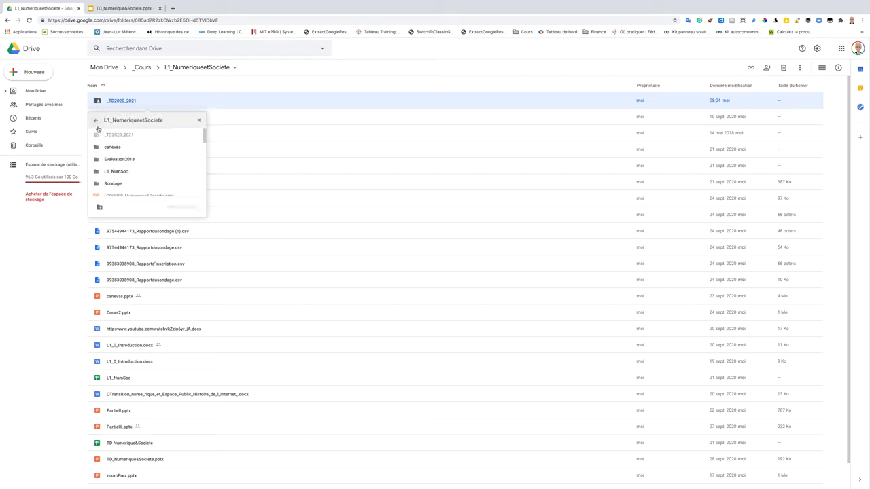
click(96, 121)
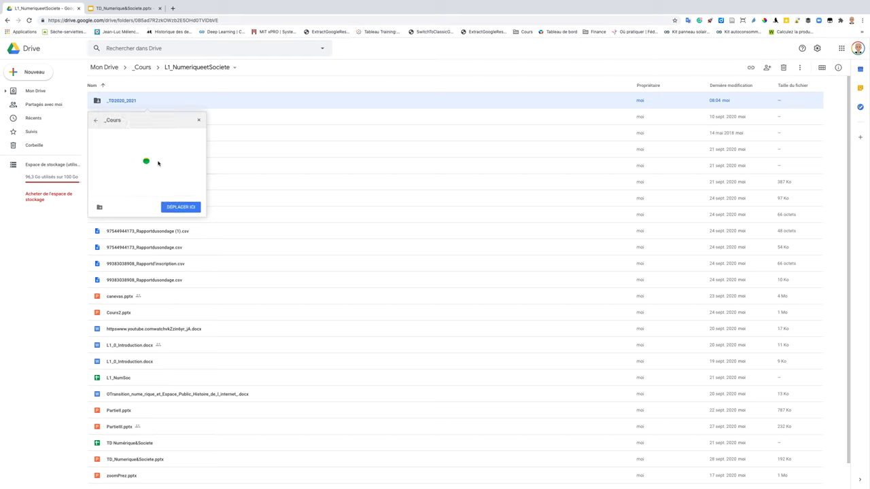
scroll(106, 171, down, 3)
scroll(106, 172, down, 2)
scroll(106, 171, up, 3)
scroll(107, 171, up, 2)
click(197, 120)
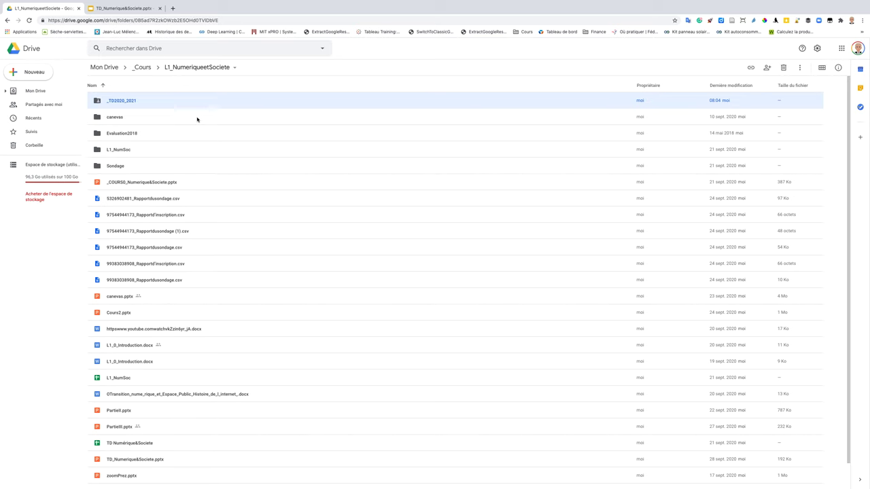
click(6, 92)
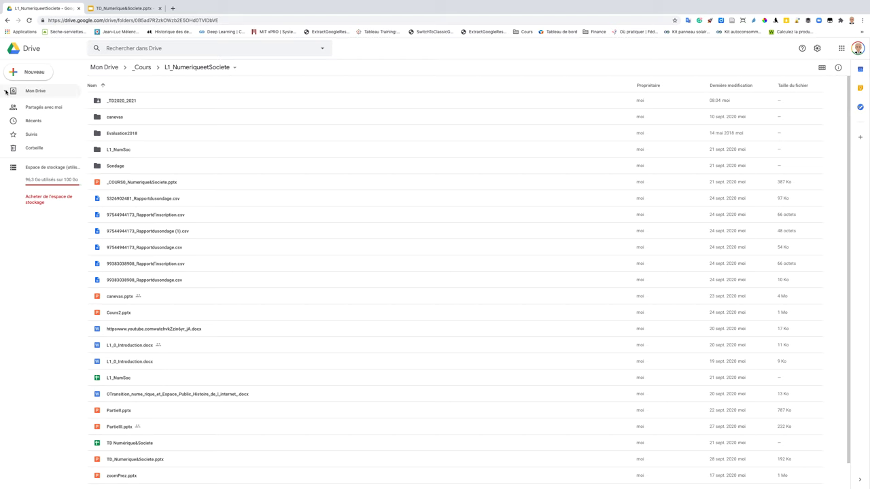
Expand the Mon Drive sidebar tree, drag _TD2020_2021 over it, then drop it back in place.
click(5, 92)
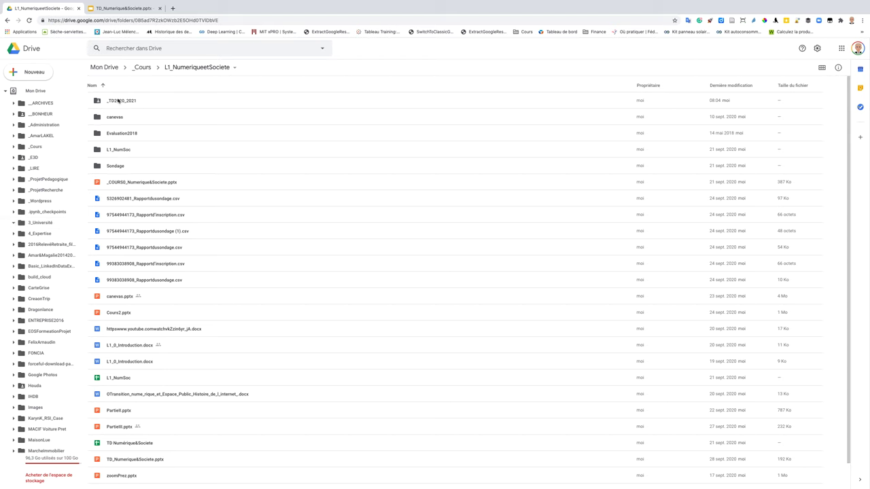
click(118, 99)
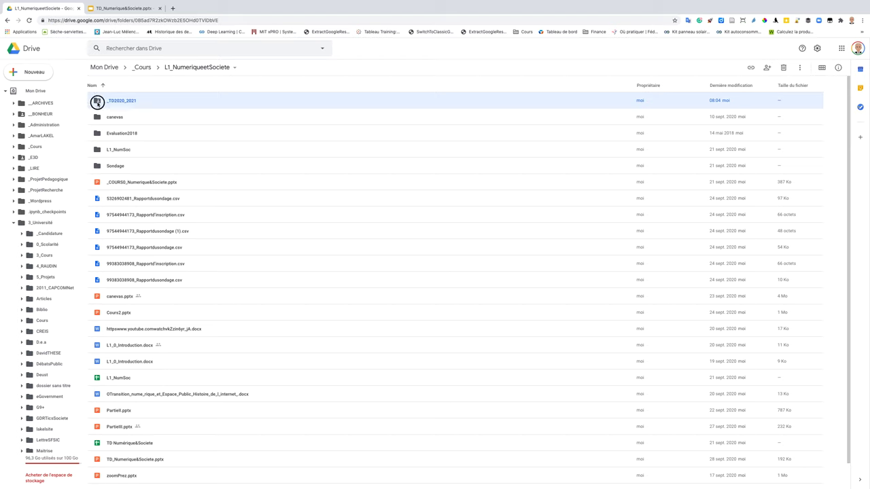
drag(111, 97, 52, 151)
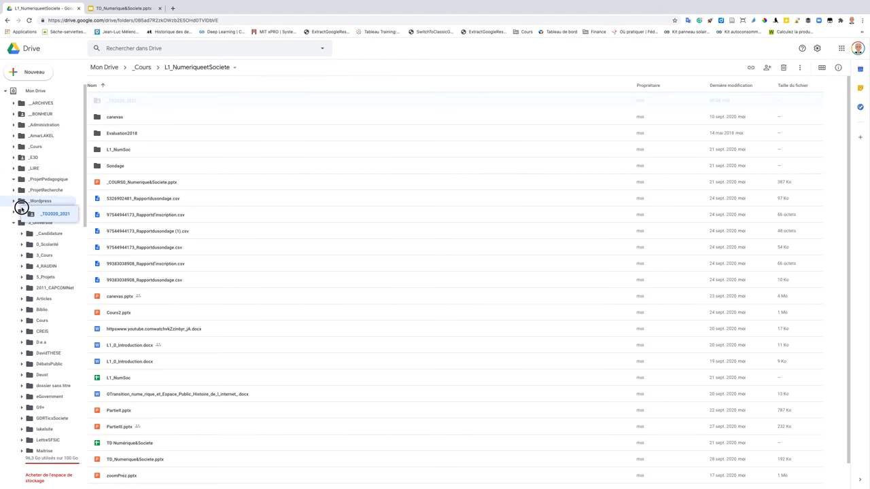
mouse_move(52, 151)
mouse_down()
mouse_move(27, 259)
mouse_move(74, 133)
mouse_up()
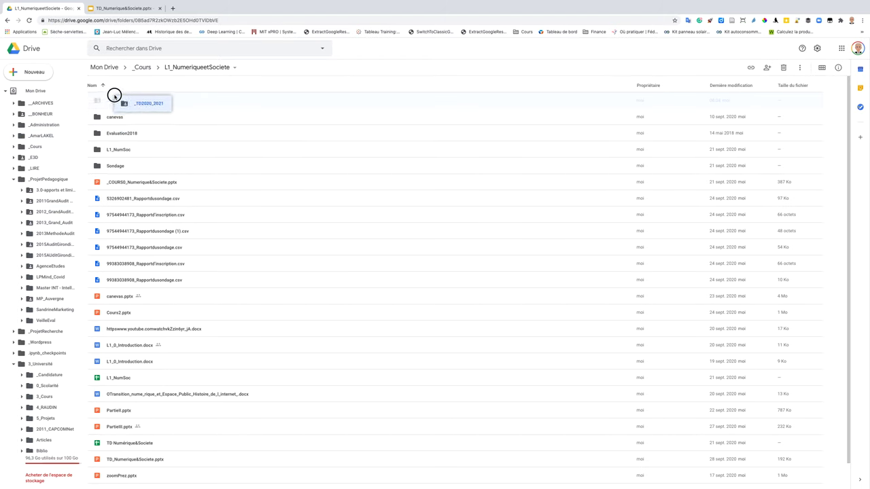
drag(74, 132, 114, 98)
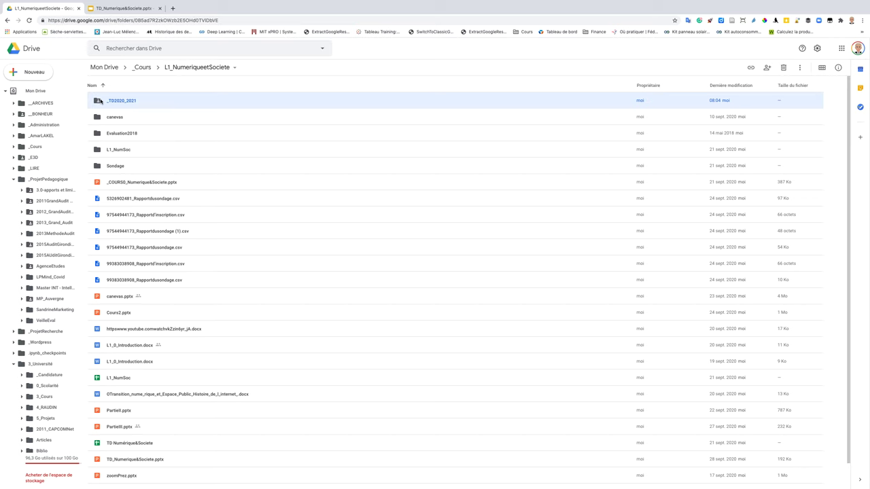
Inside _TD2020_2021, create a new Google Sheets spreadsheet, confirming creation in the shared folder.
double_click(120, 102)
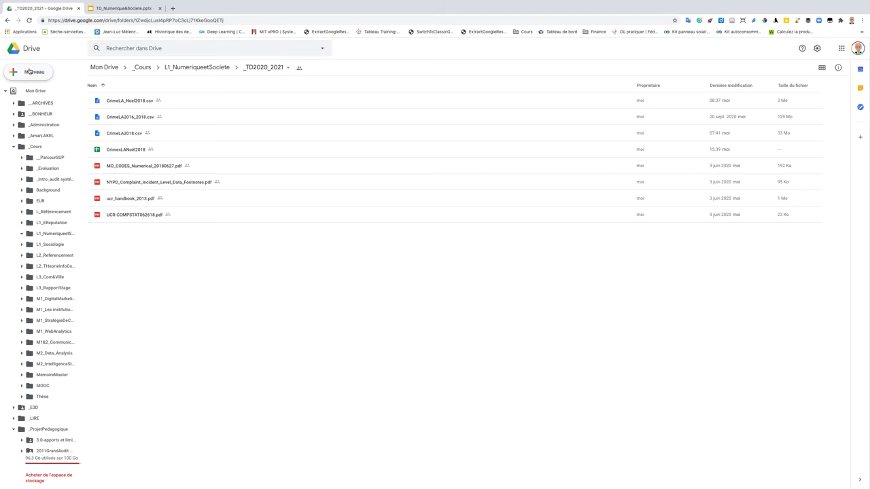
click(31, 73)
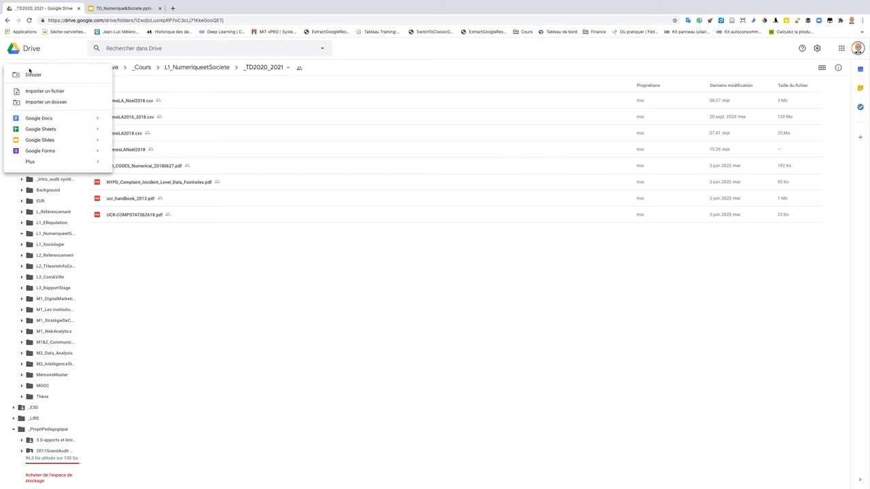
click(34, 130)
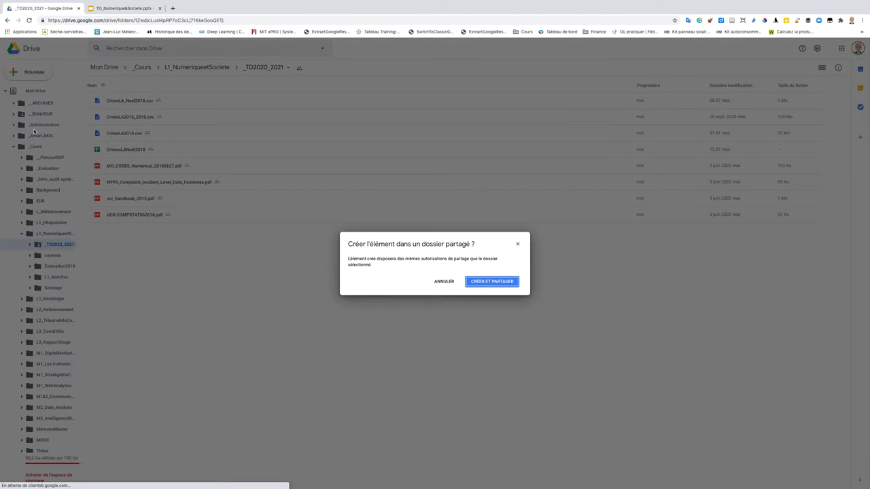
click(490, 284)
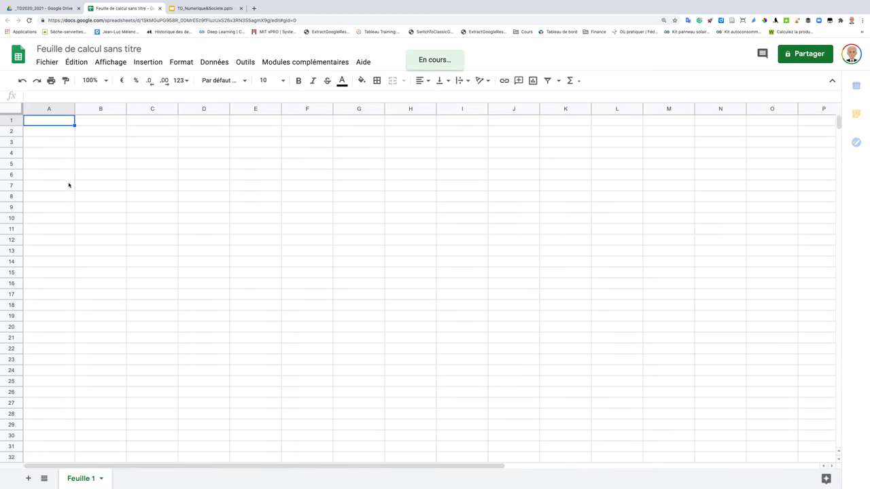
Retitle the untitled spreadsheet ExercicesTD2 and move through column A of Feuille 1.
click(63, 49)
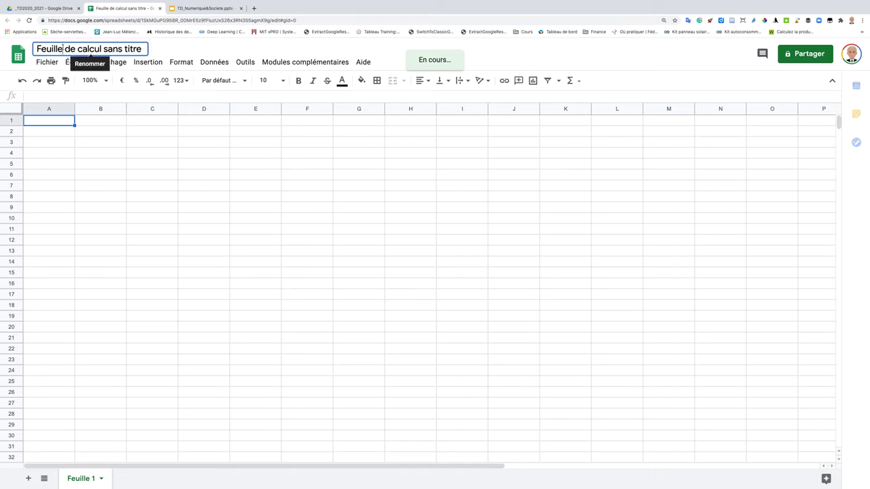
text(ExercicesTD2)
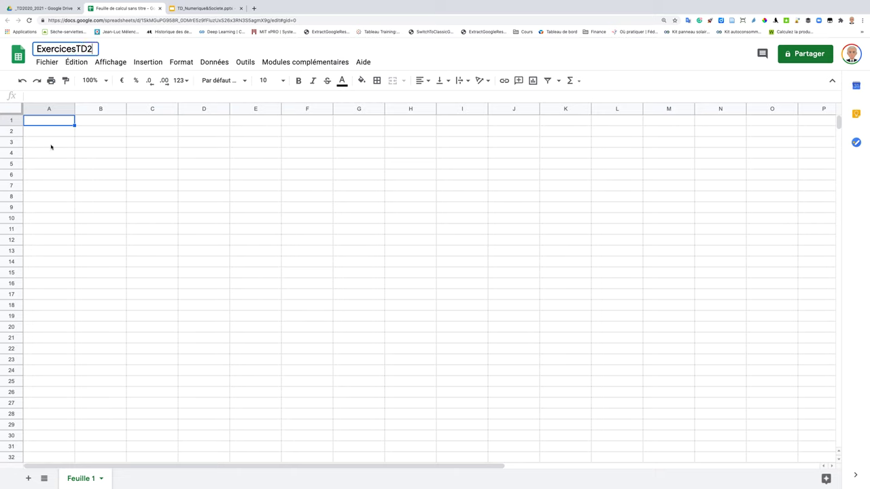
click(47, 125)
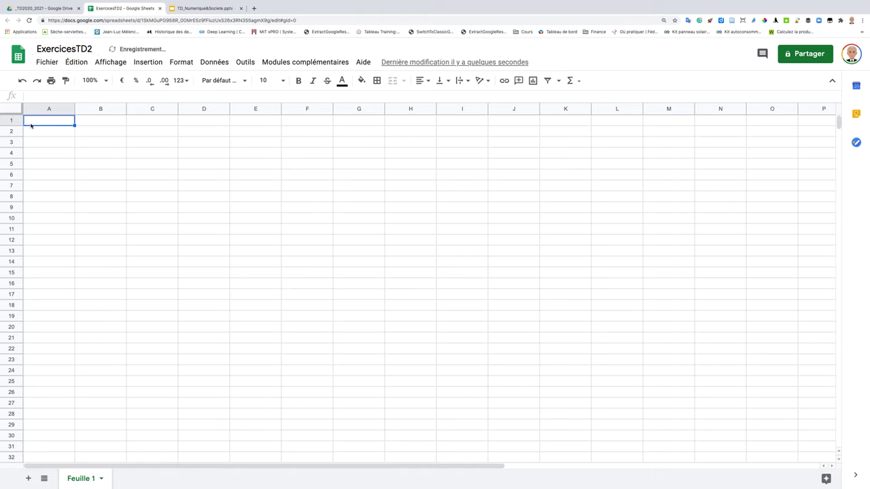
key(Down)
key(Down)
key(Down)
key(Down)
key(Down)
key(Down)
key(Down)
key(Down)
key(Down)
key(Down)
key(Down)
key(Down)
key(Down)
key(Down)
key(Down)
key(Down)
key(Down)
key(Down)
key(Down)
key(Down)
key(Down)
key(Down)
key(Down)
key(Down)
key(Down)
key(Up)
key(Up)
key(Up)
key(Up)
key(Up)
key(Up)
key(Up)
key(Up)
key(Up)
key(Up)
key(Up)
key(Up)
key(Up)
key(Up)
key(Up)
key(Up)
key(Up)
click(96, 124)
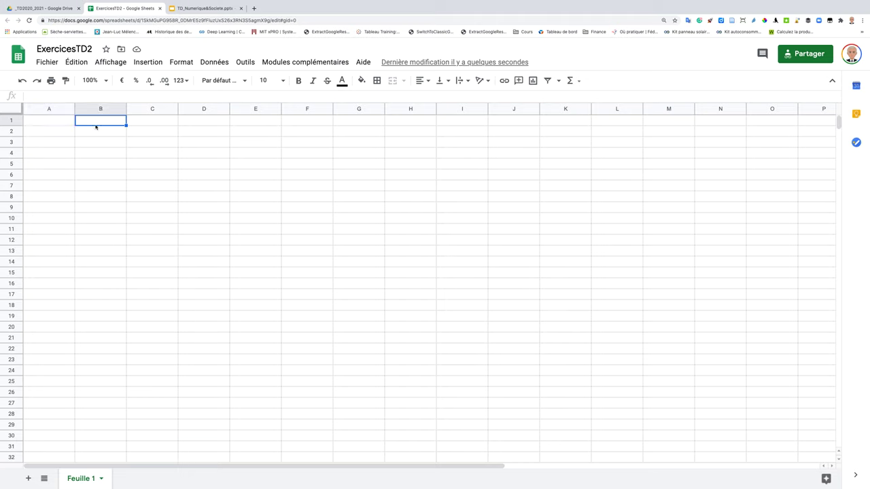
Open the File menu's Importer dialog with cell A1 selected.
click(38, 122)
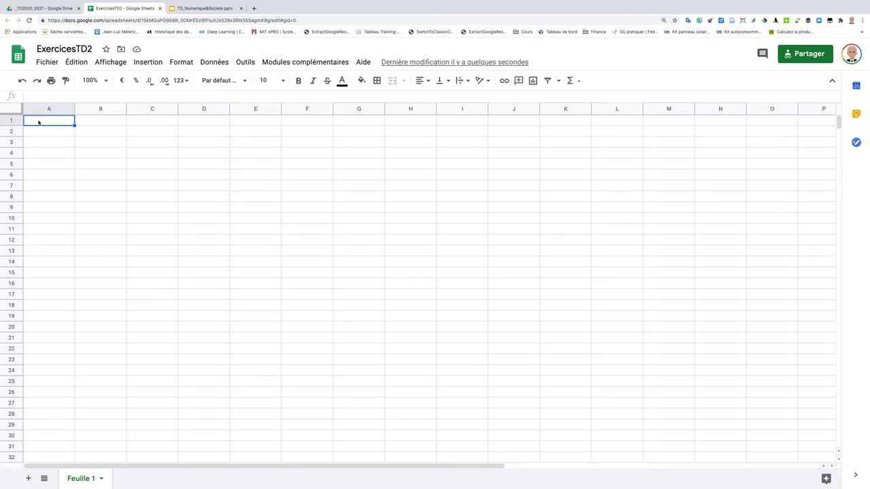
click(47, 61)
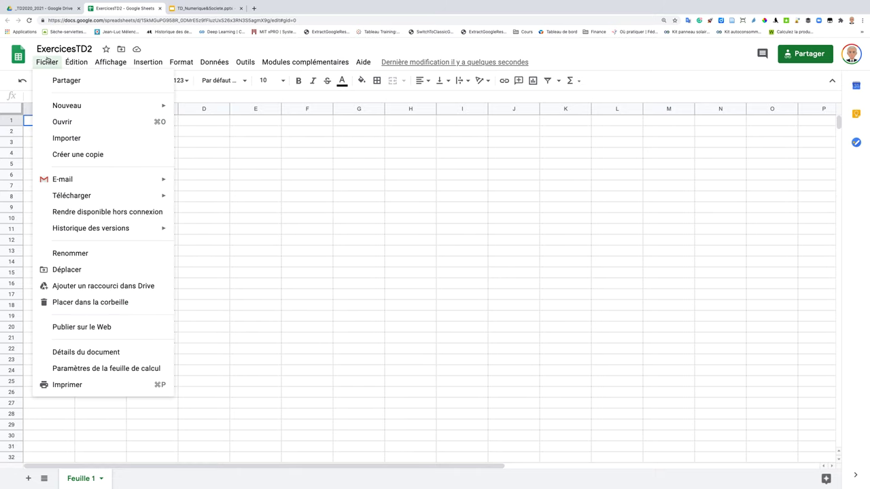
click(45, 63)
click(45, 63)
click(69, 140)
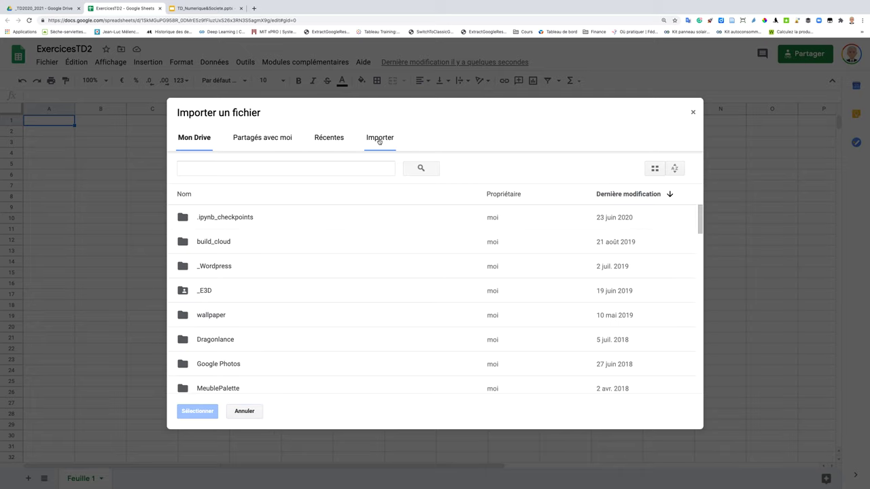
Look through the Récents, Partagés and Importer sources, then settle on Mon Drive.
click(325, 138)
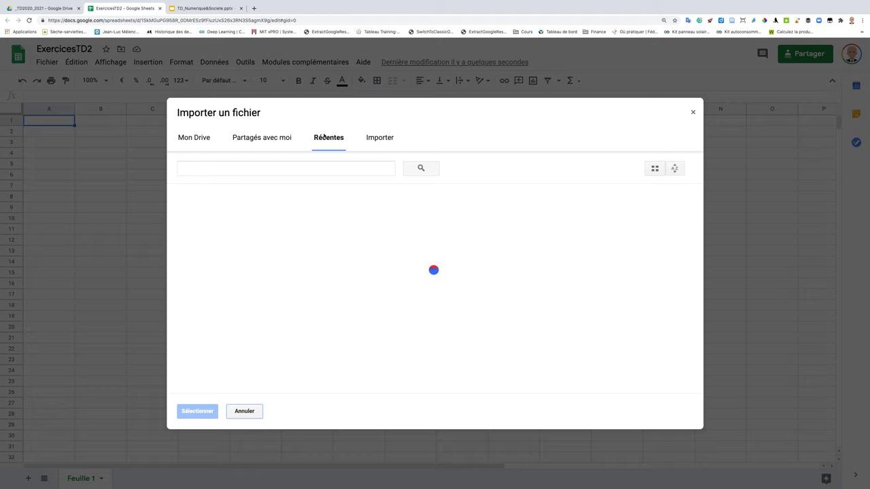
click(264, 143)
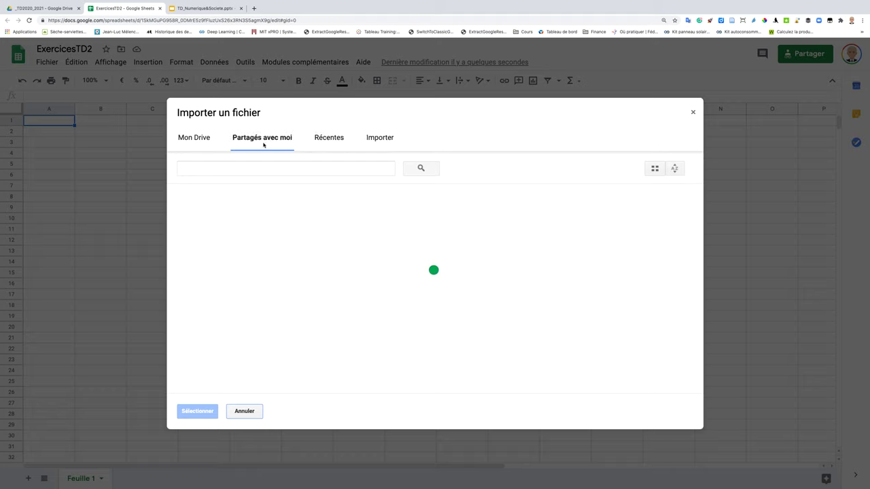
click(197, 141)
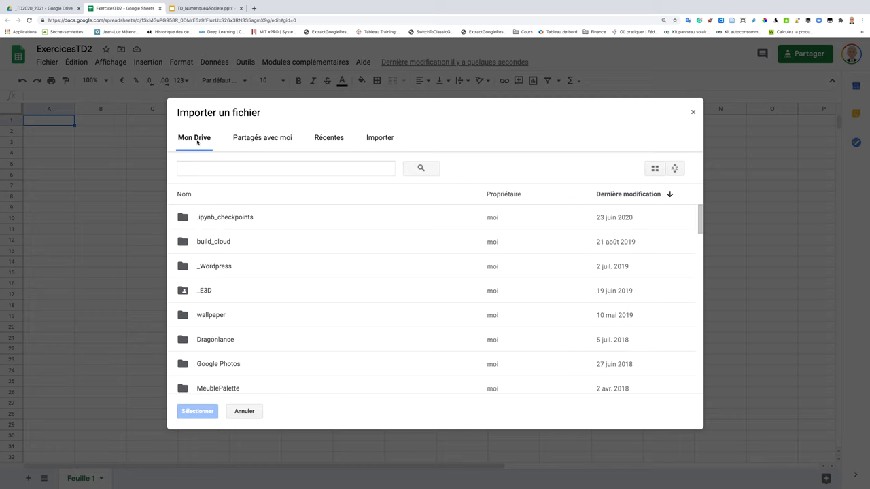
scroll(227, 302, down, 3)
scroll(227, 302, down, 4)
scroll(227, 302, down, 4)
scroll(227, 302, down, 3)
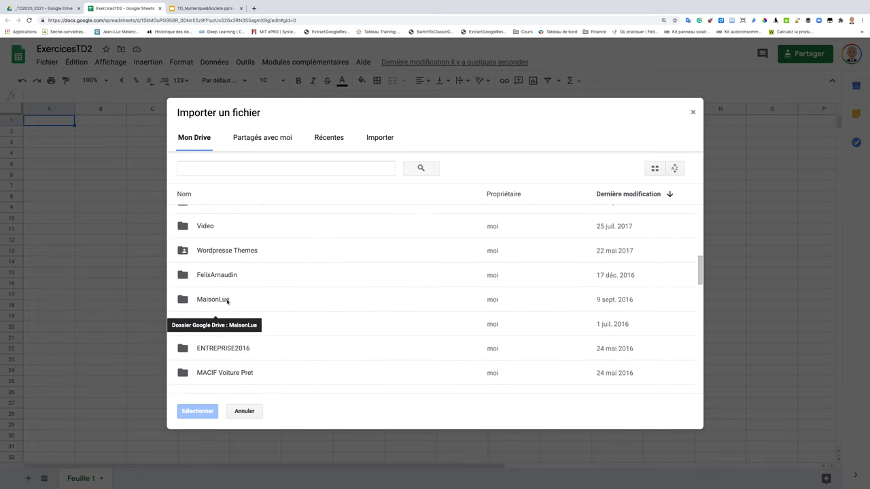
click(377, 140)
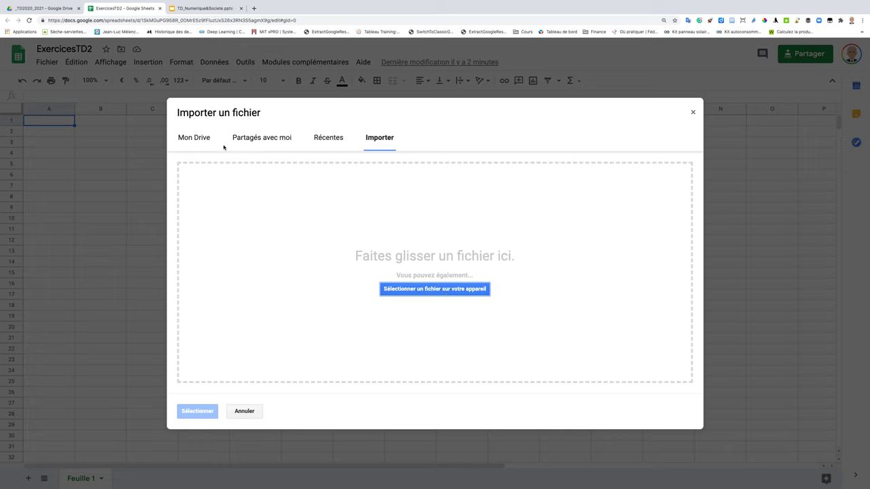
click(200, 138)
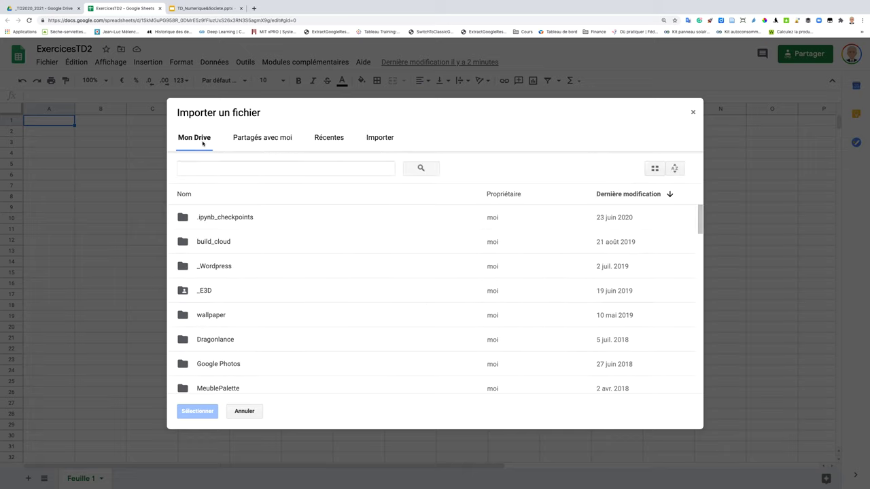
Sort by name, go to _Cours > L1_NumeriqueetSociete > _TD2020_2021, and select CrimeLA_Noel2018.csv.
click(257, 197)
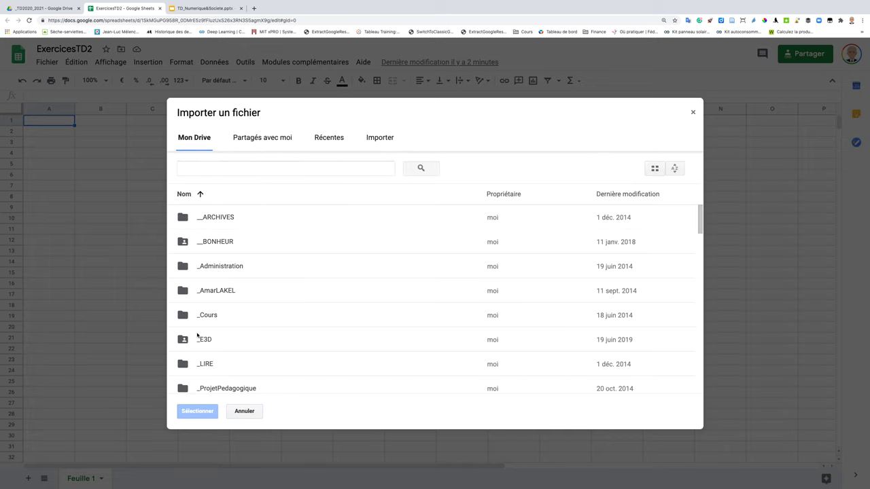
double_click(206, 317)
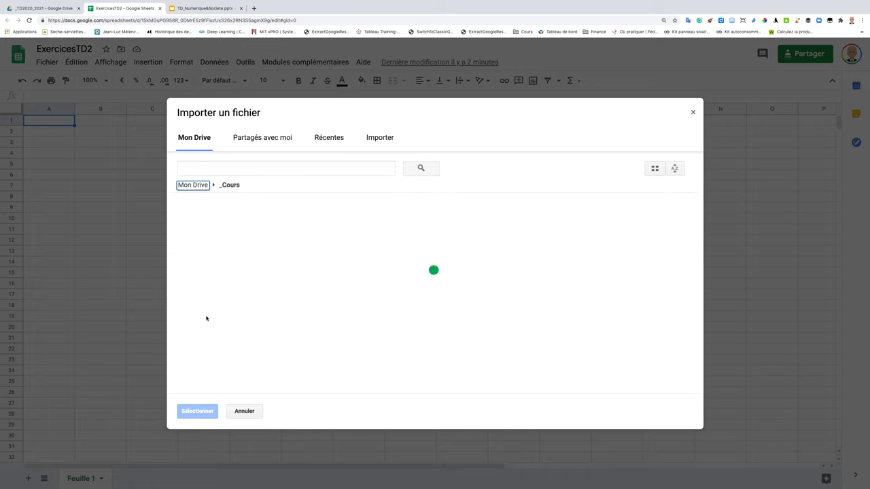
scroll(207, 318, down, 5)
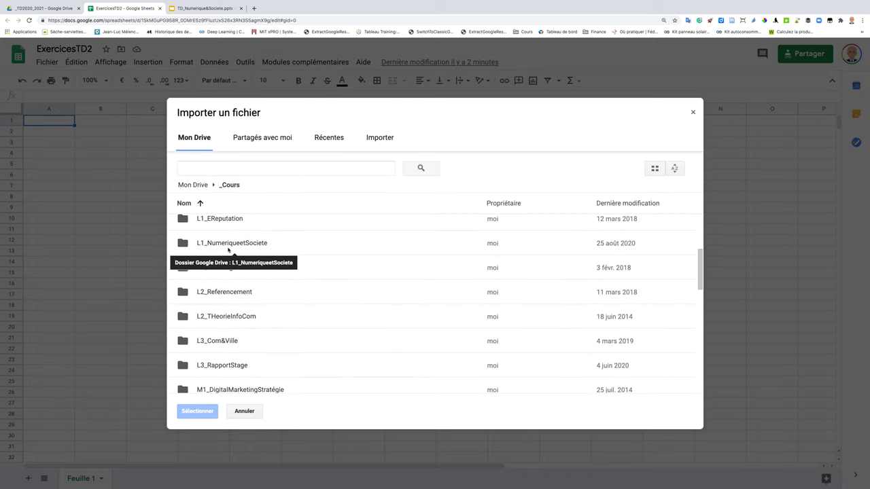
double_click(228, 250)
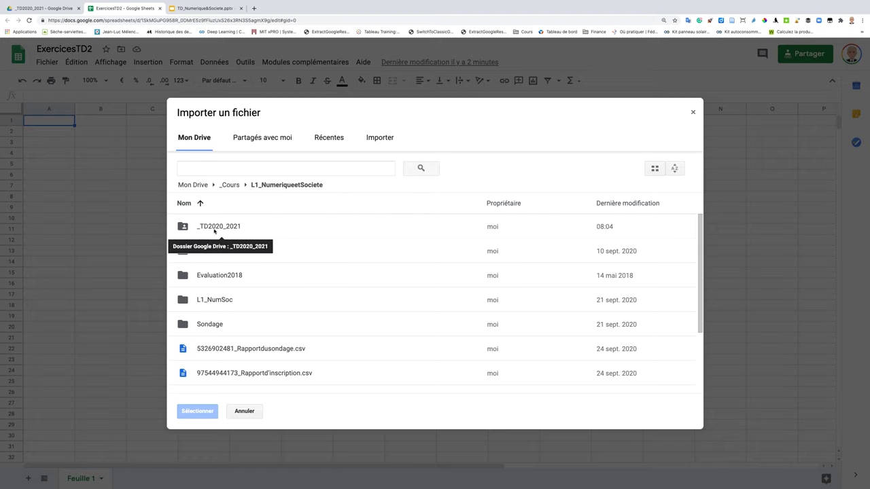
double_click(214, 231)
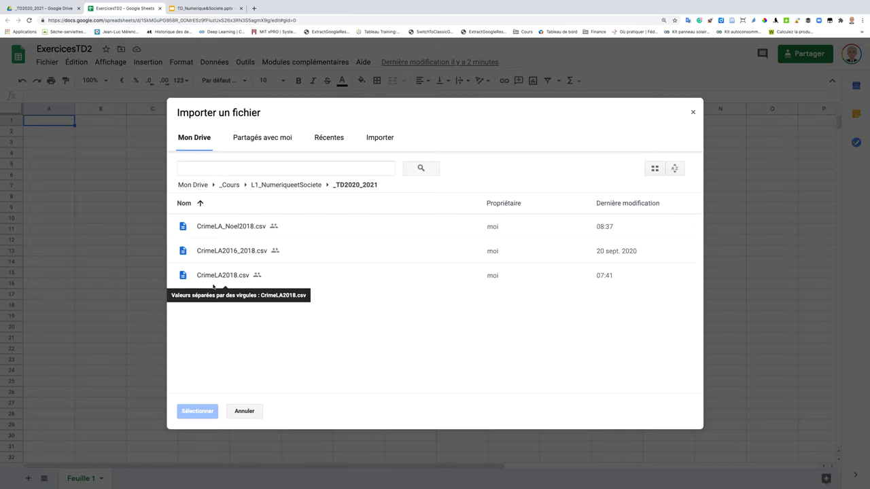
click(227, 229)
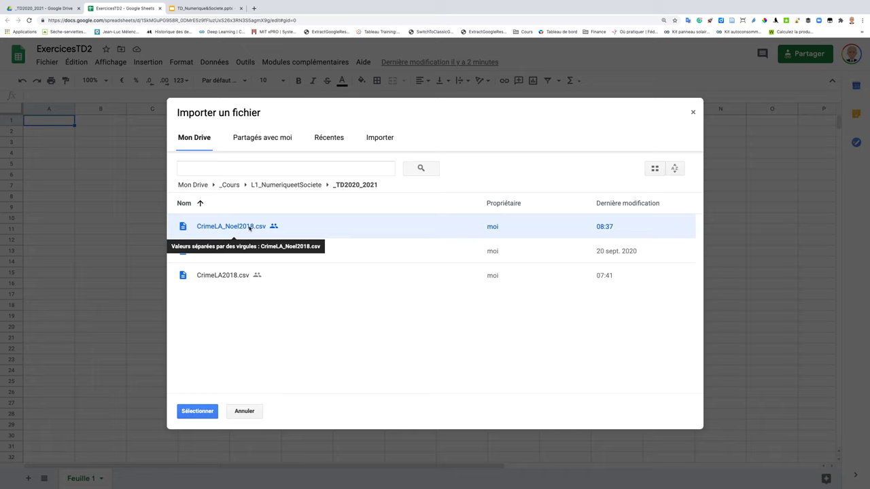
click(202, 411)
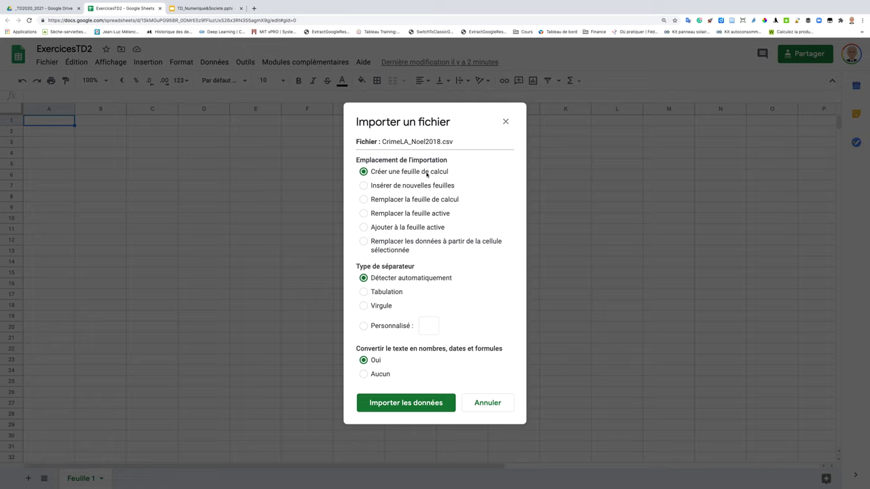
Import using Ajouter à la feuille active, Détecter automatiquement separator, and Aucun conversion.
click(394, 190)
click(387, 202)
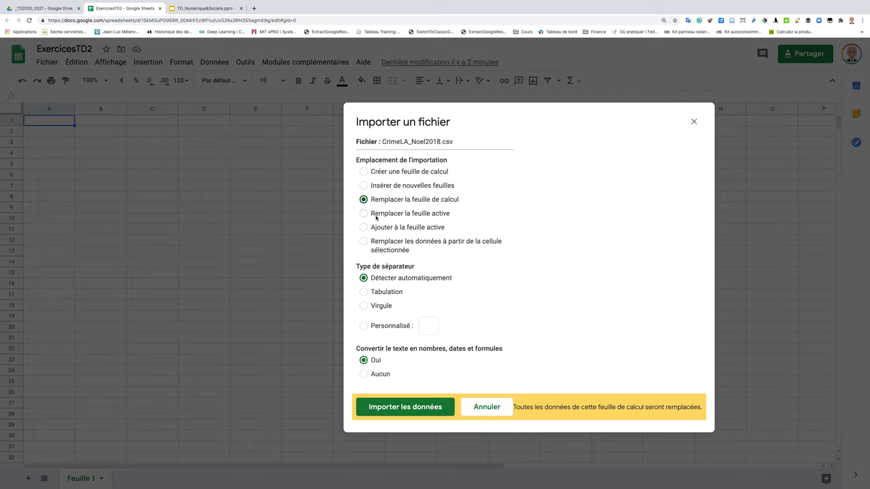
click(369, 229)
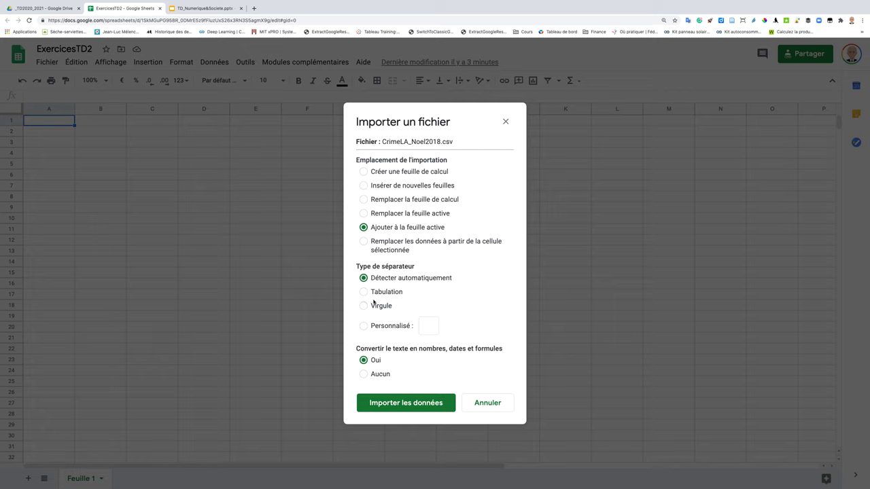
click(364, 293)
click(385, 328)
click(422, 328)
text(/)
key(BackSpace)
click(364, 278)
click(363, 373)
click(405, 403)
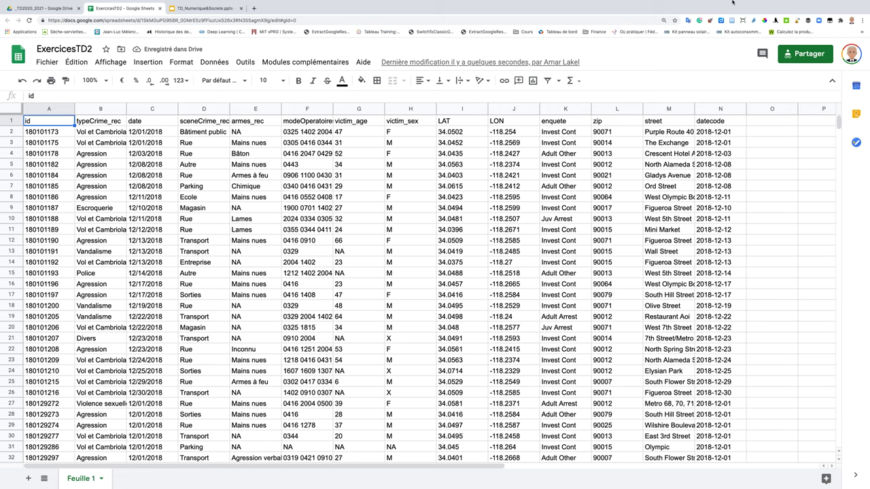
Make the row 1 headers bold and centred, and auto-fit column B to typeCrime_rec.
scroll(445, 297, down, 3)
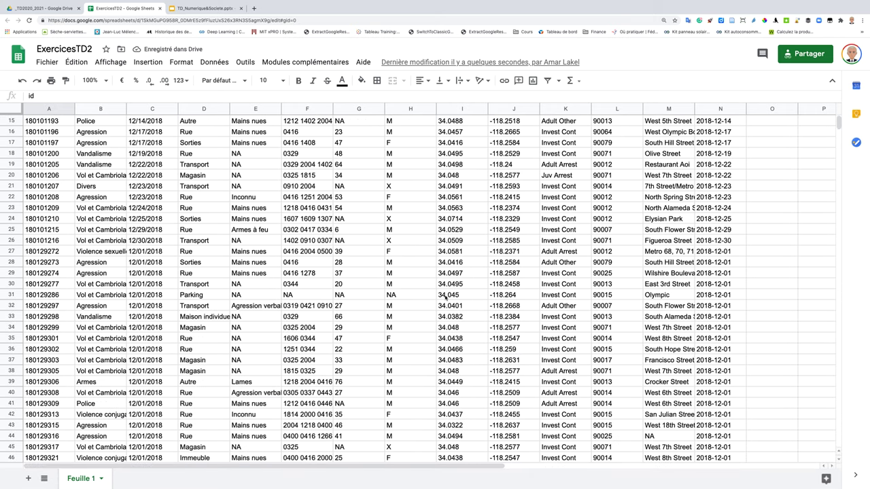
scroll(446, 297, down, 2)
scroll(445, 297, down, 2)
scroll(445, 298, down, 2)
scroll(445, 297, down, 5)
scroll(445, 297, down, 2)
scroll(445, 297, right, 1)
scroll(446, 298, up, 8)
scroll(446, 297, up, 10)
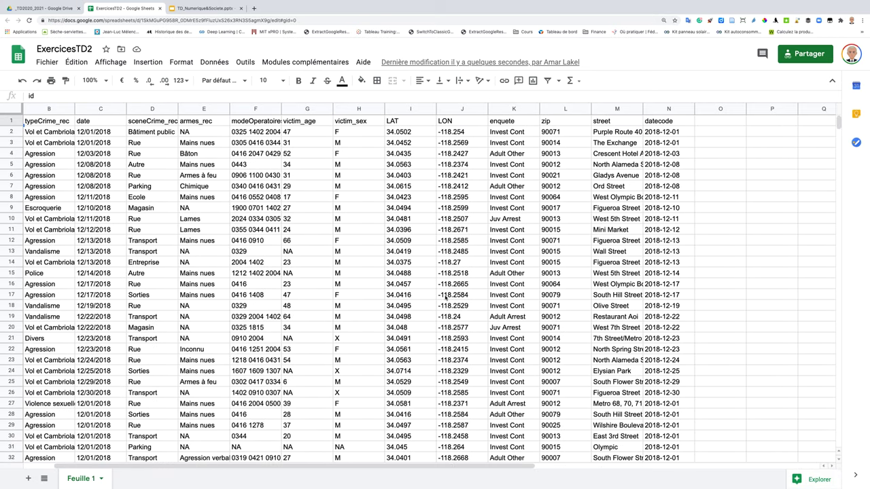
scroll(445, 297, left, 1)
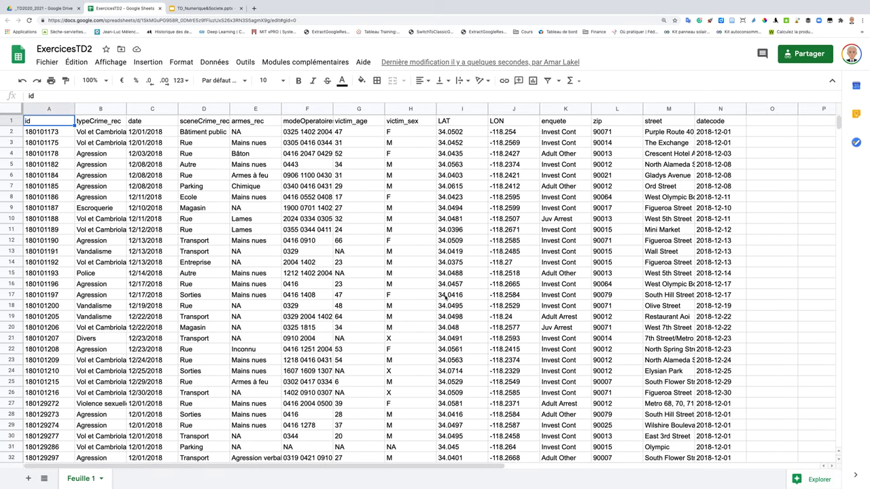
click(12, 121)
click(298, 81)
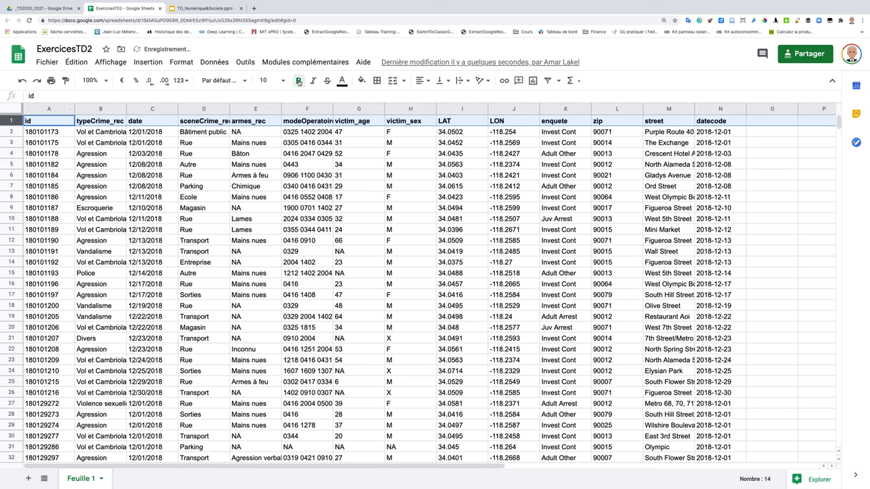
click(424, 81)
click(433, 98)
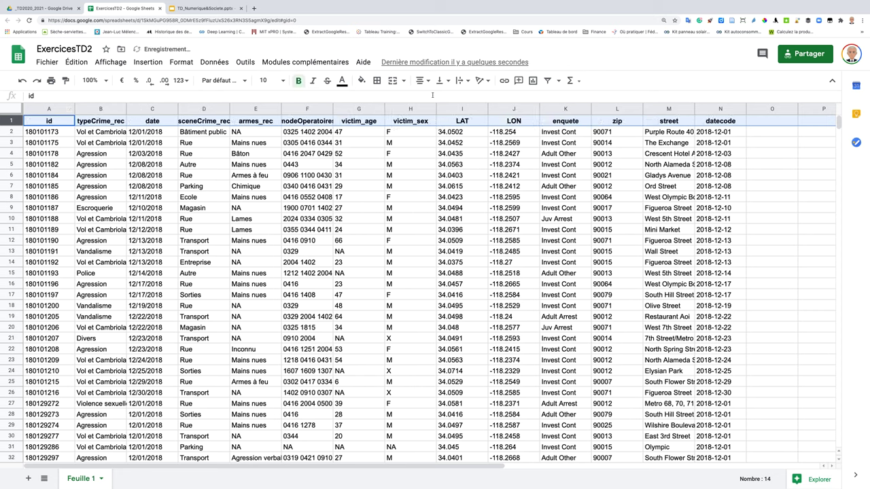
double_click(125, 110)
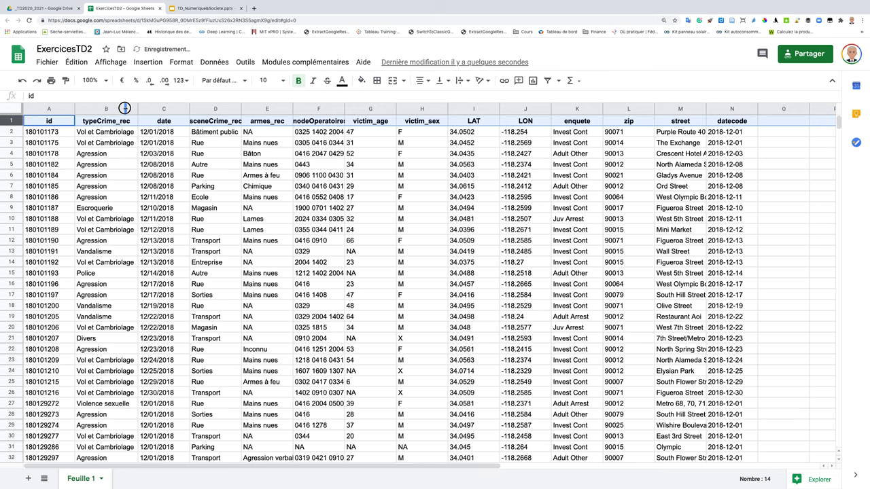
Auto-fit the modeOperatoires column and drag the street column wider to show full names.
double_click(344, 109)
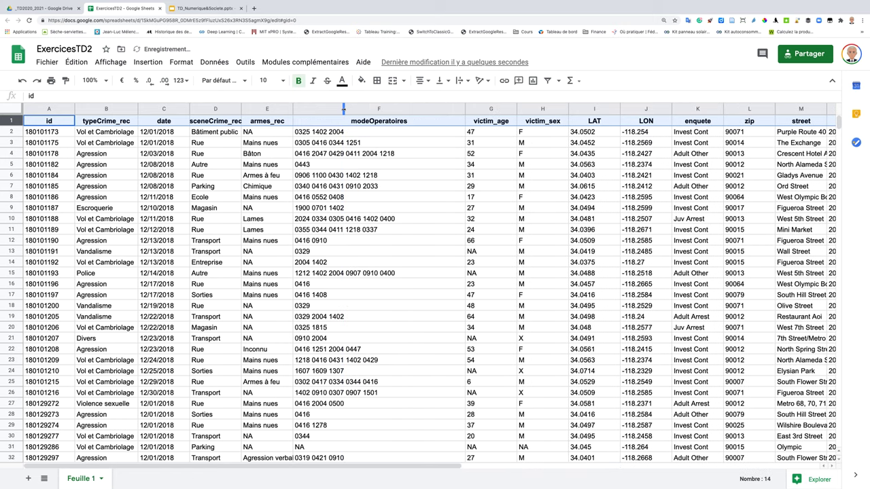
click(240, 109)
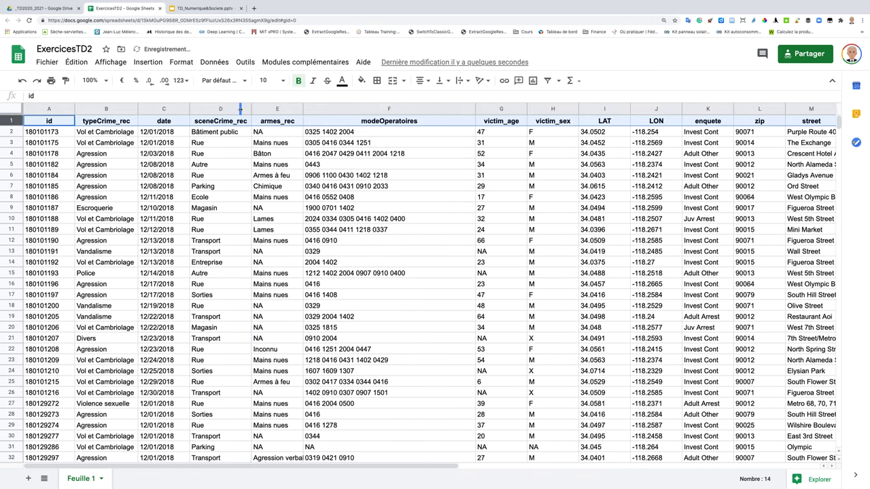
scroll(381, 221, right, 8)
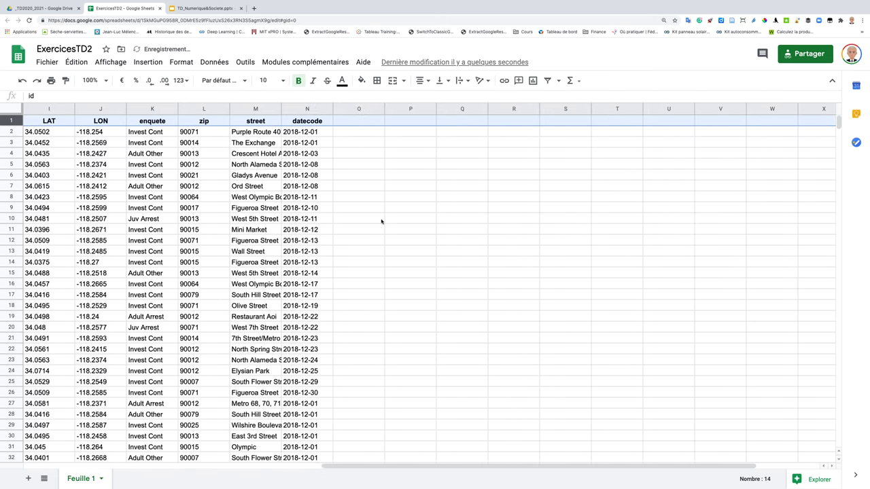
scroll(381, 221, left, 1)
drag(332, 109, 389, 109)
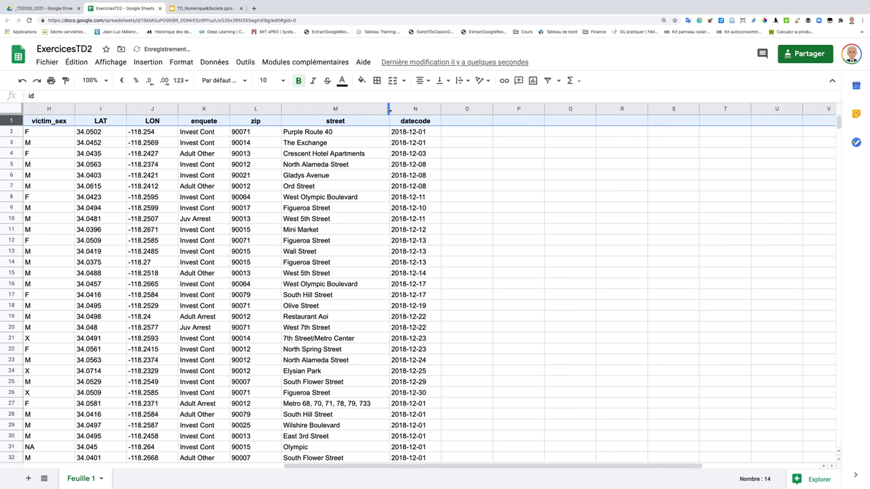
scroll(265, 204, left, 7)
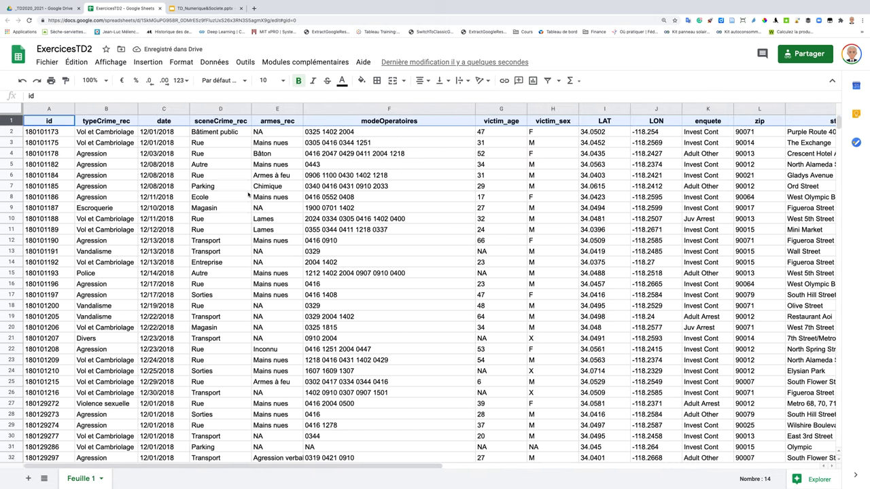
click(32, 132)
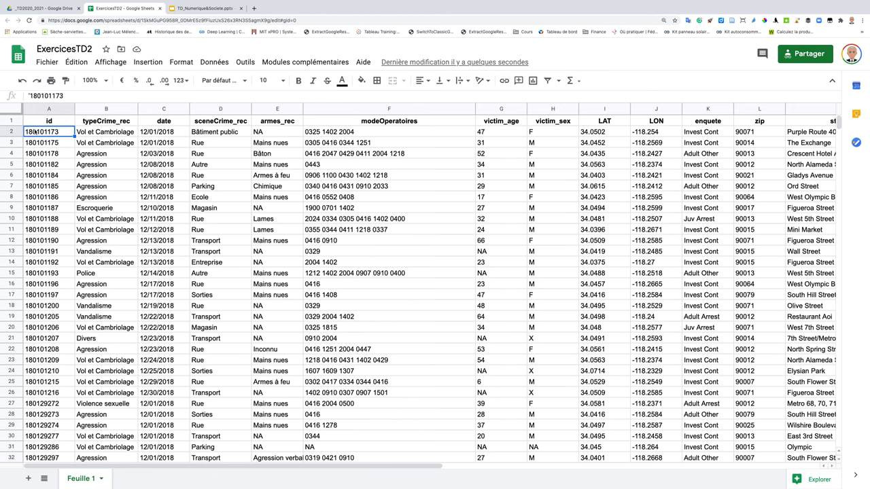
key(Down)
key(Down)
key(Down)
key(Down)
key(Down)
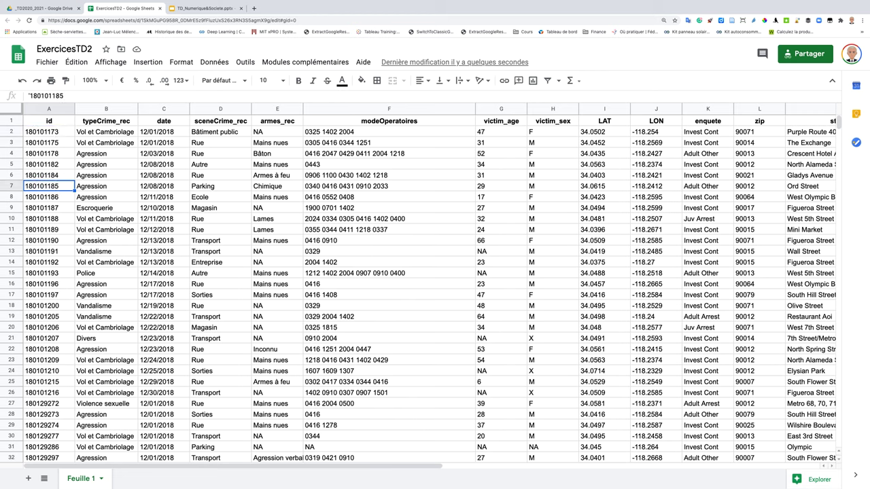
key(Right)
key(Right)
key(Left)
key(Left)
key(Right)
key(Left)
key(Right)
key(Right)
key(Left)
key(Left)
key(Right)
key(Right)
key(Right)
key(Right)
key(Right)
key(Right)
key(Left)
key(Left)
key(Left)
key(Left)
key(Left)
click(93, 189)
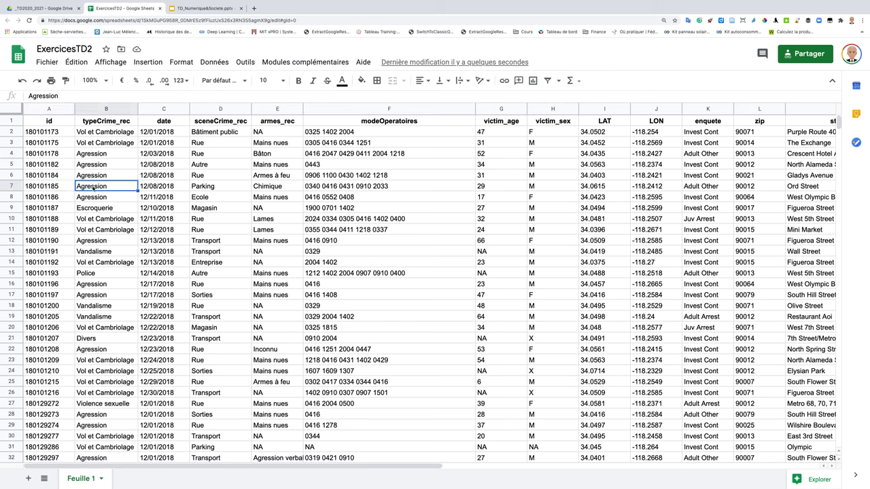
key(Right)
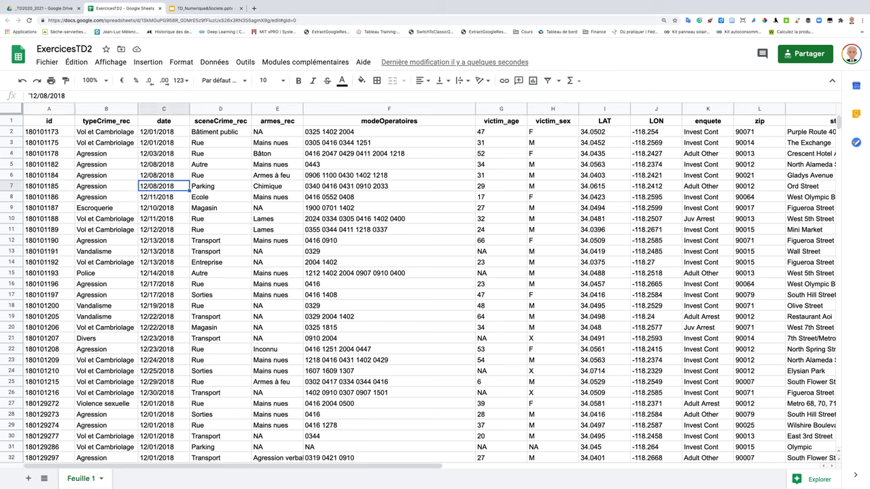
key(Right)
key(Right)
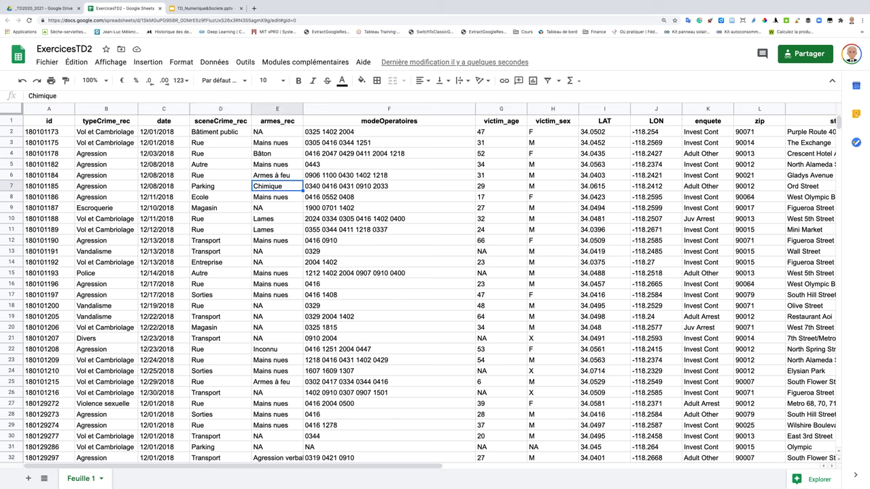
key(Right)
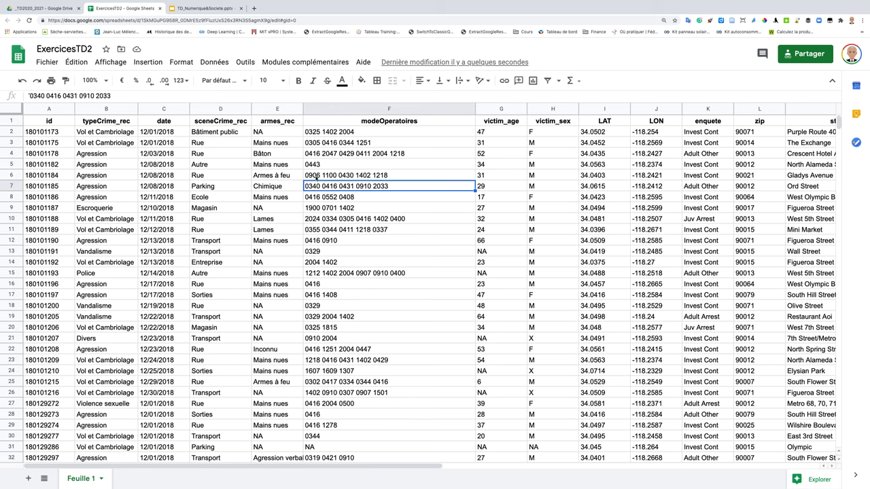
key(Right)
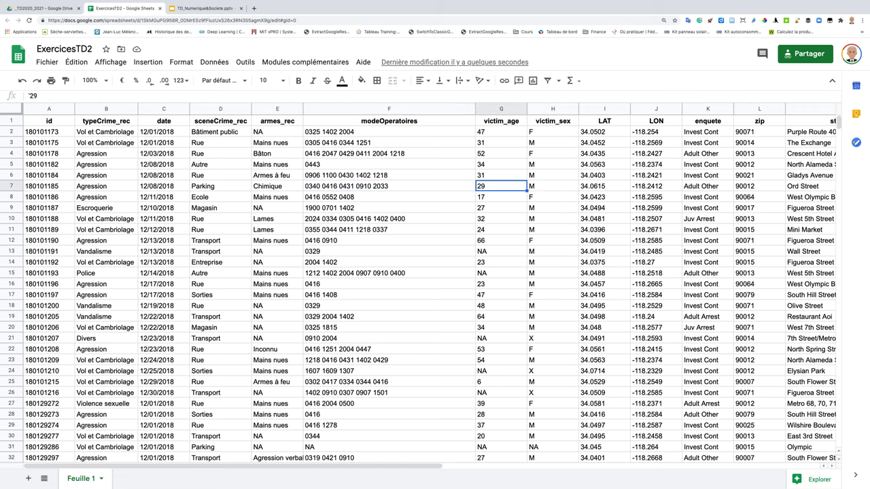
scroll(435, 285, right, 10)
scroll(435, 286, left, 6)
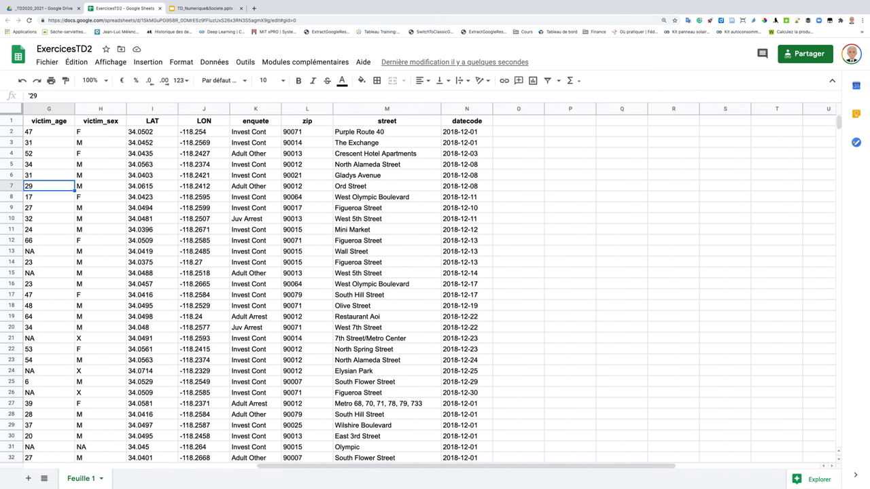
click(309, 187)
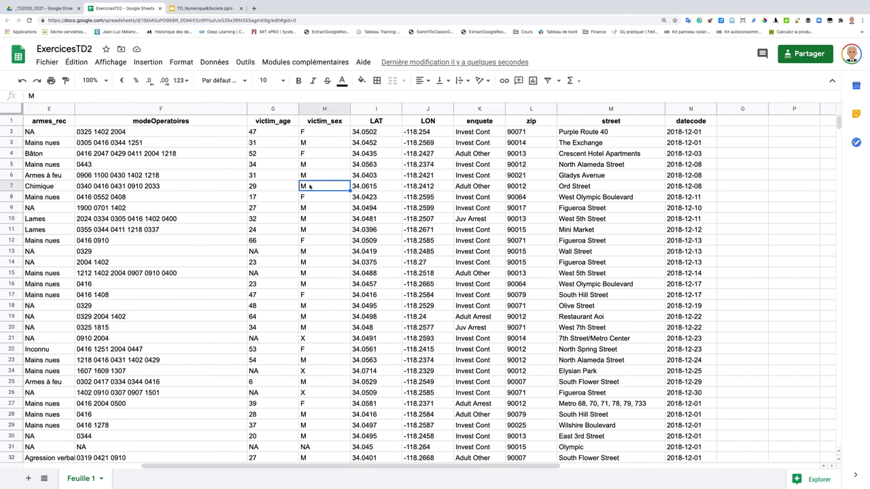
click(313, 338)
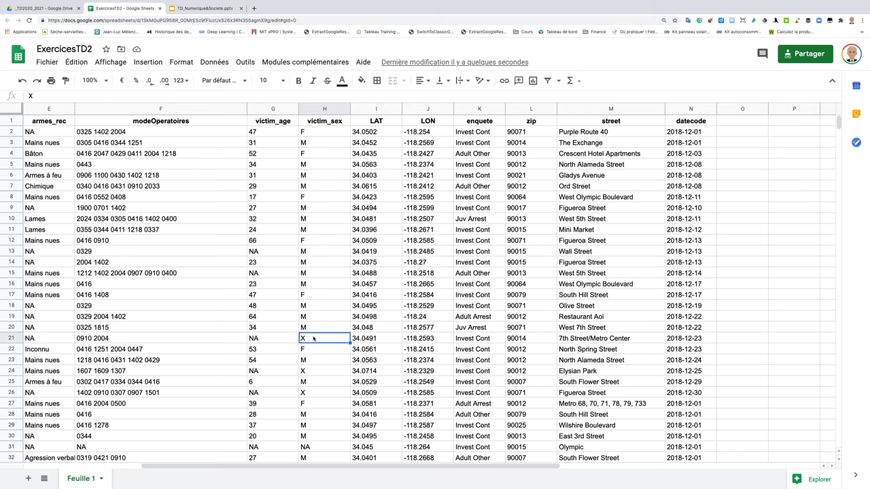
click(310, 295)
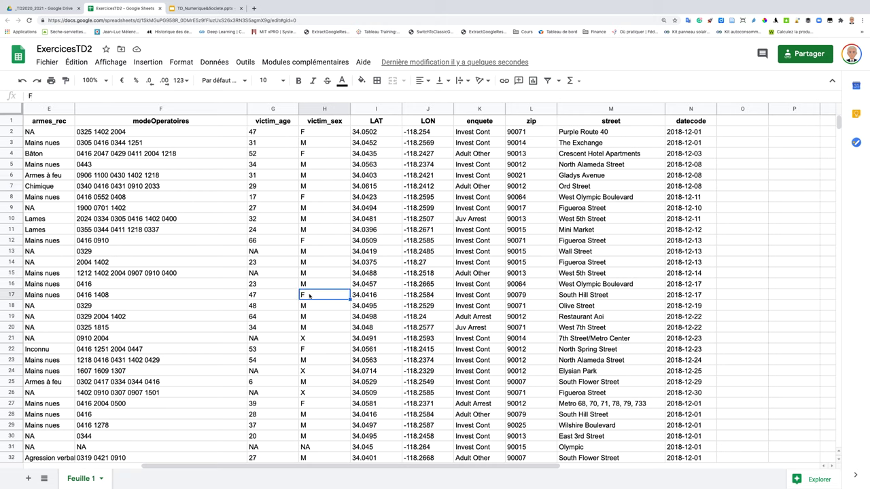
click(310, 307)
click(306, 339)
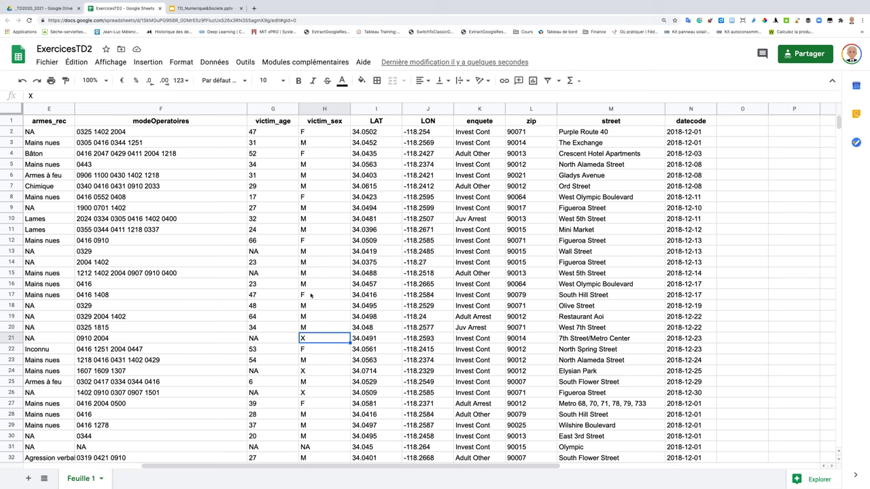
click(311, 328)
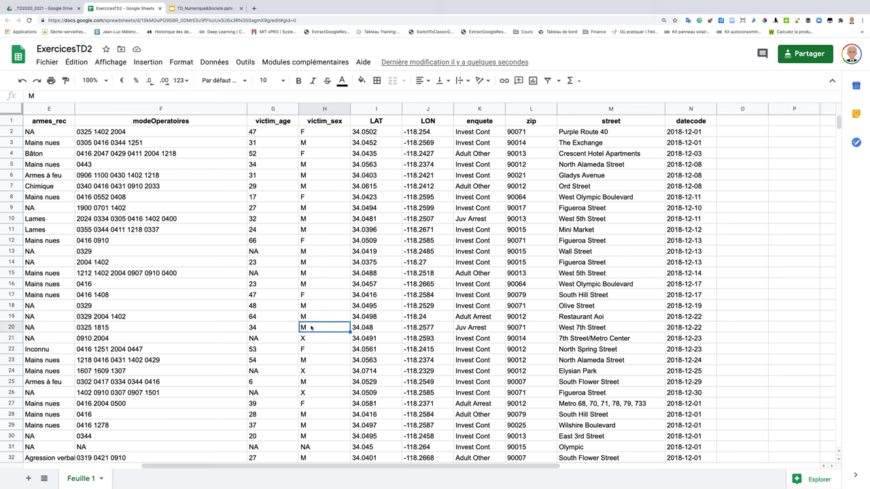
click(359, 328)
key(Right)
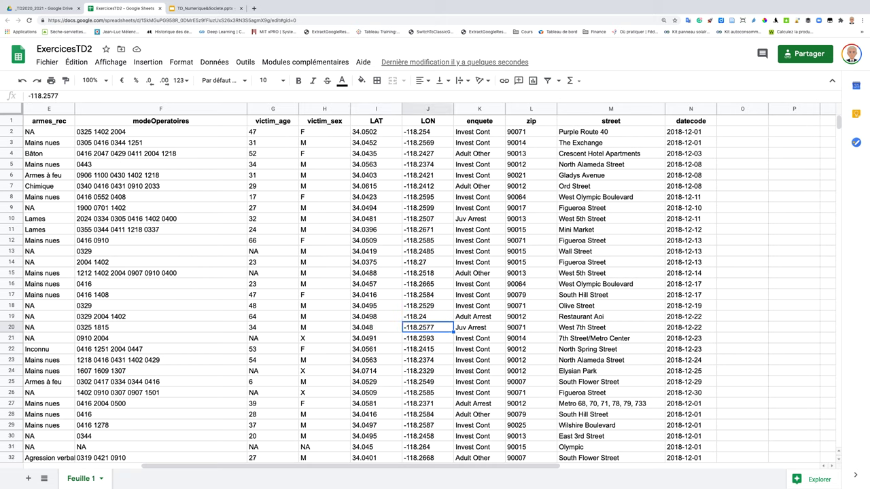
click(479, 327)
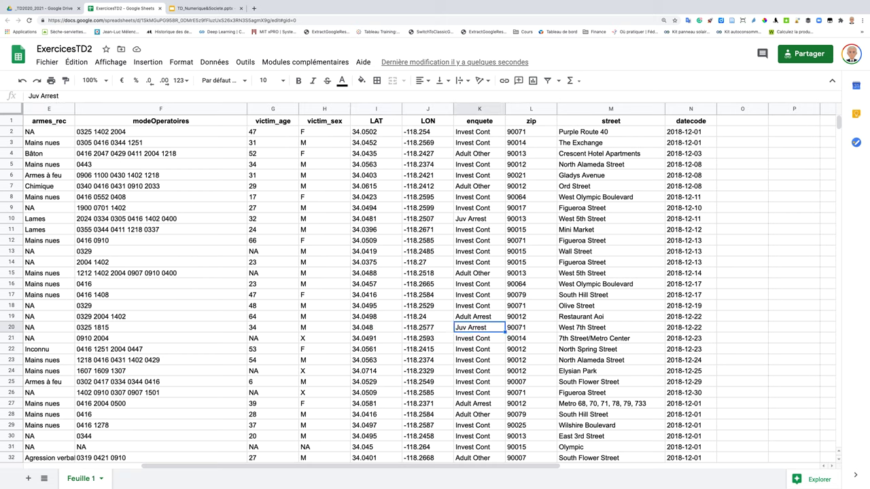
click(531, 327)
click(610, 327)
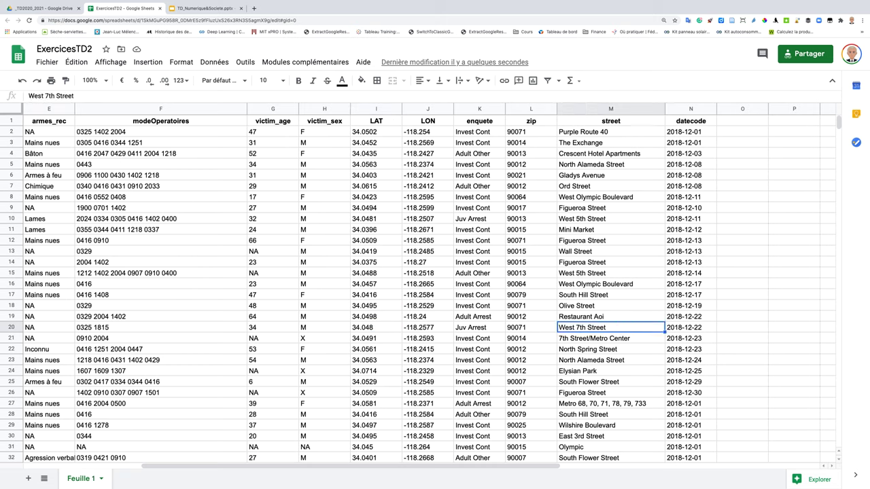
key(Right)
key(Left)
key(Left)
key(Left)
key(Left)
key(Left)
key(Left)
key(Left)
key(Left)
key(Left)
key(Left)
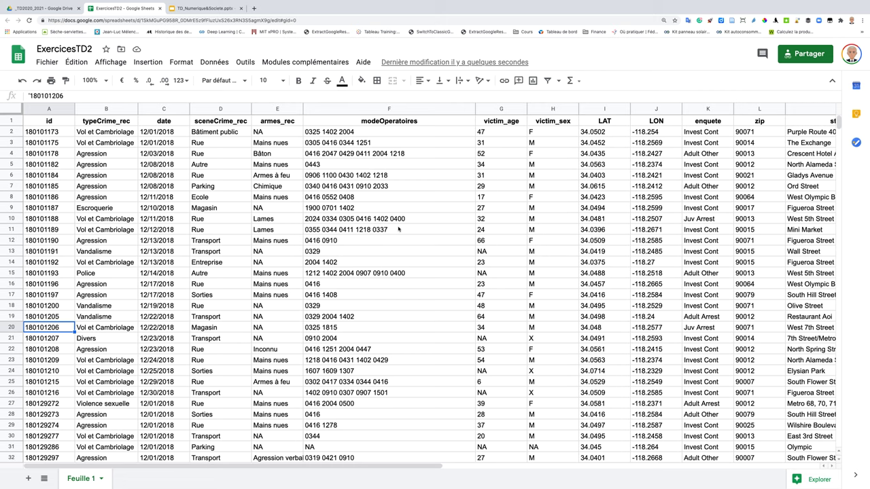
click(208, 8)
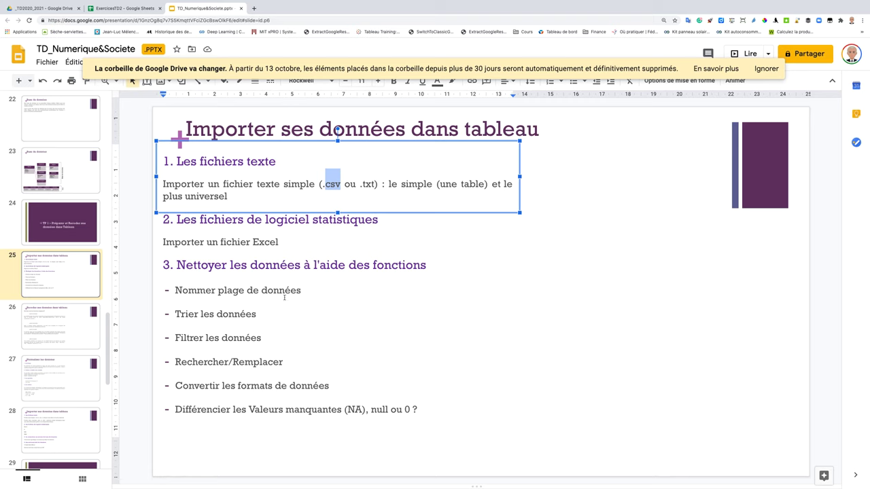
Delete the 'Nommer plage de données' bullet and its empty line, then return to ExercicesTD2.
drag(300, 291, 173, 291)
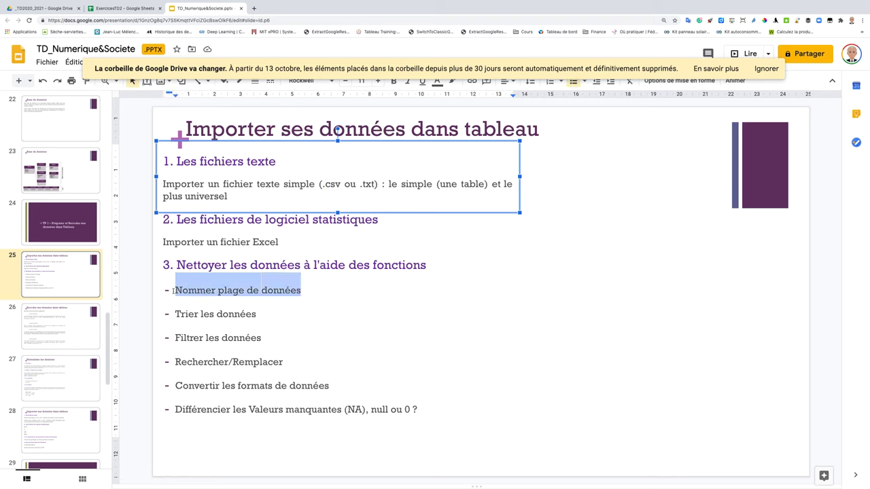
key(BackSpace)
key(BackSpace)
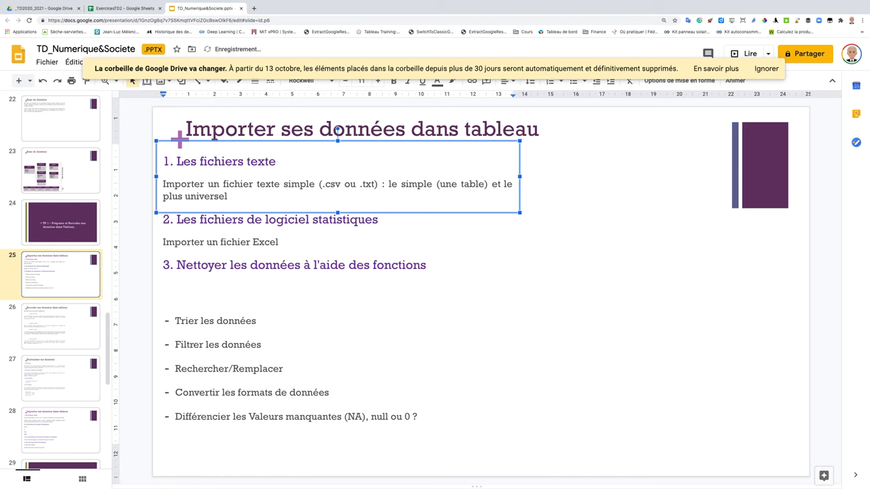
key(BackSpace)
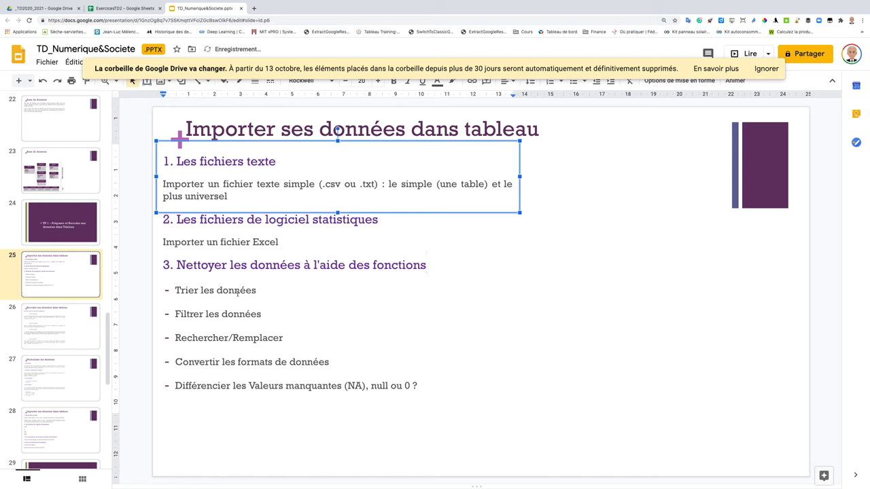
click(243, 291)
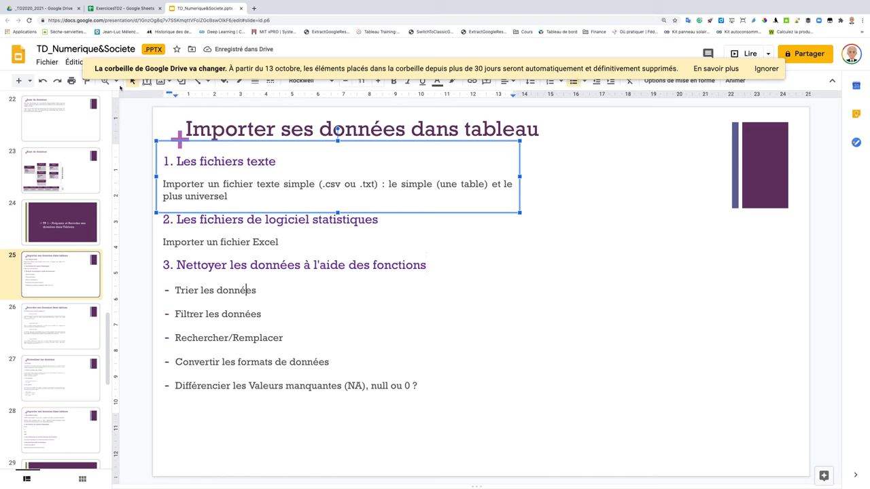
click(122, 9)
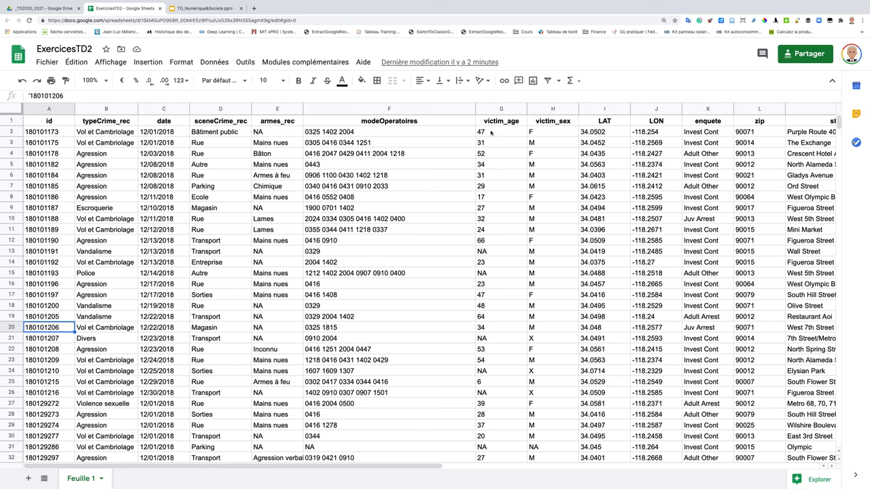
Select all the crime data with Ctrl+A and open the Données menu.
click(490, 132)
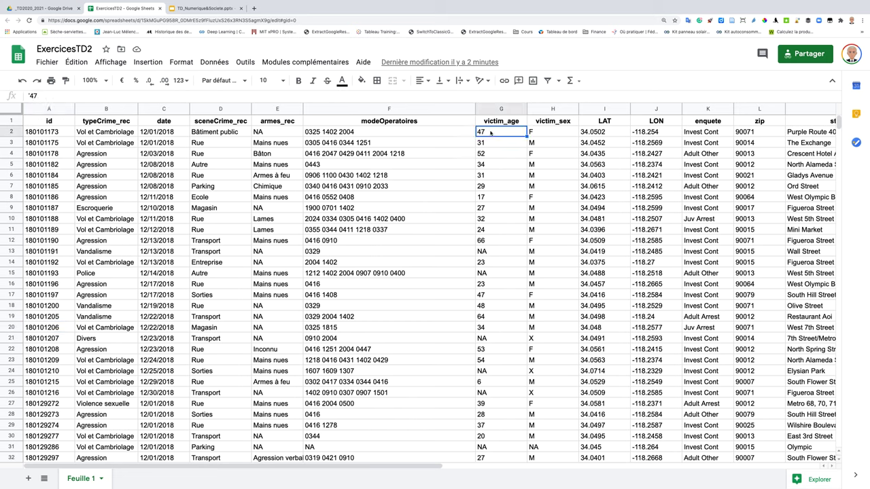
click(428, 143)
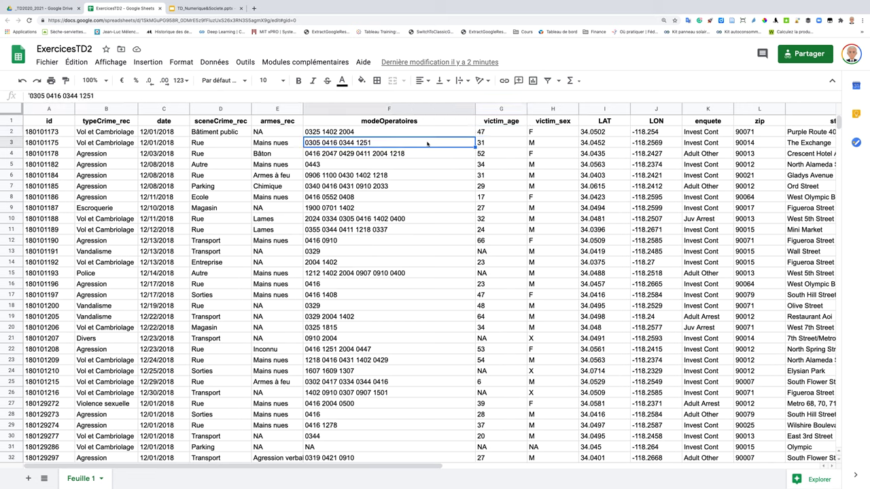
key(ctrl+a)
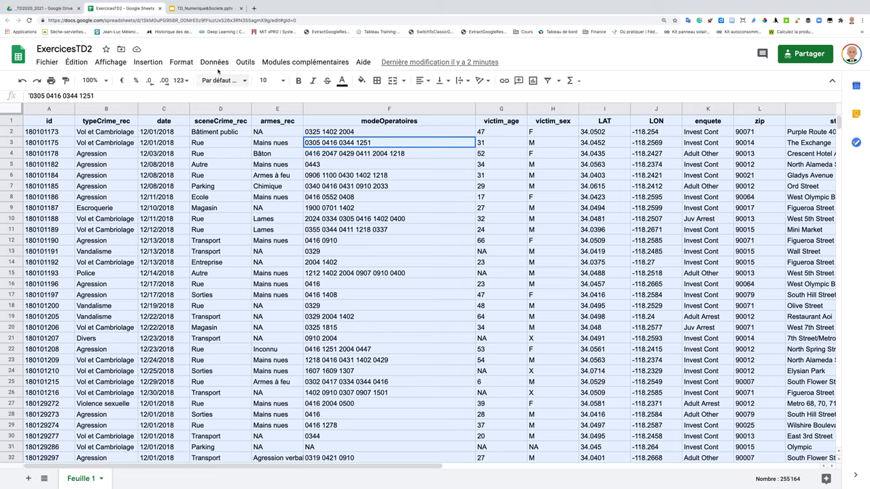
click(215, 62)
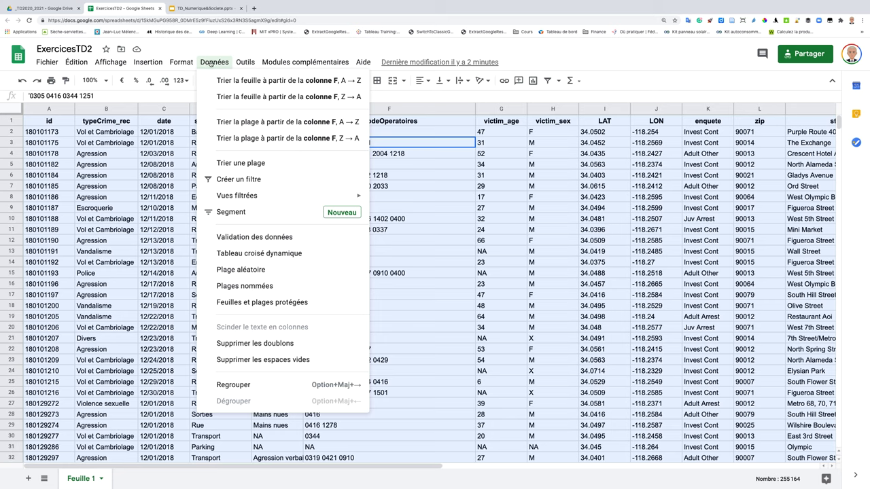
click(242, 164)
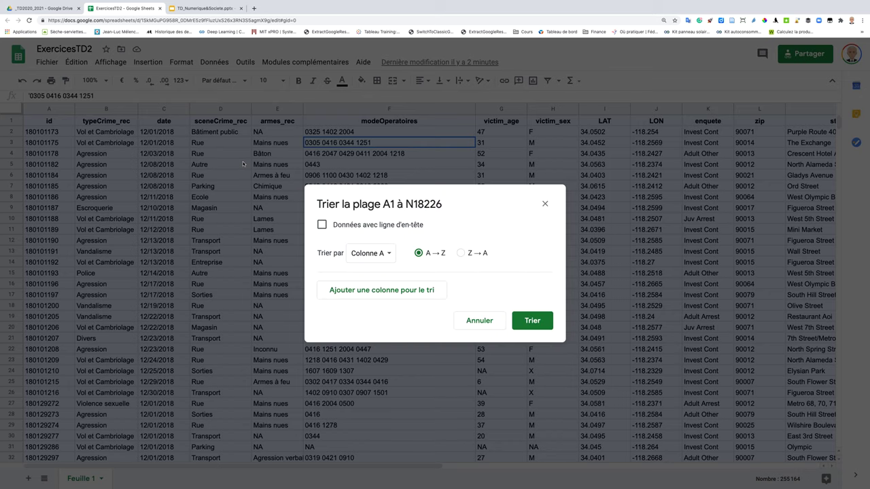
click(322, 224)
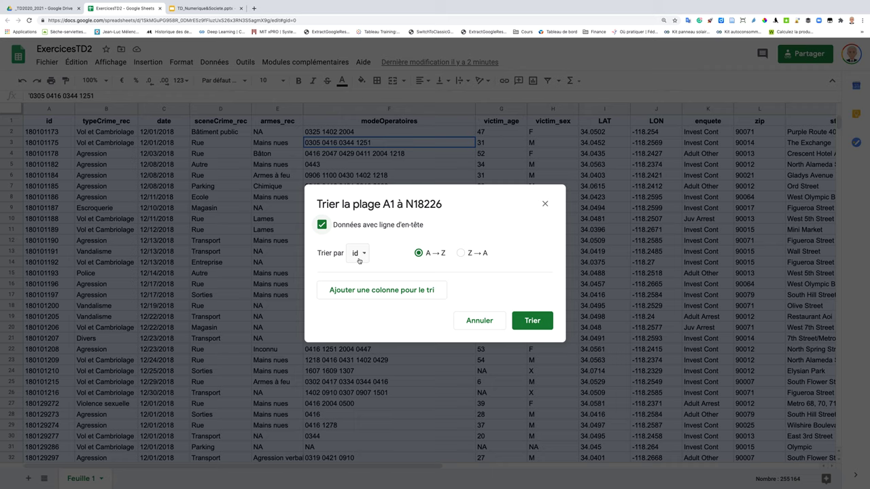
click(359, 257)
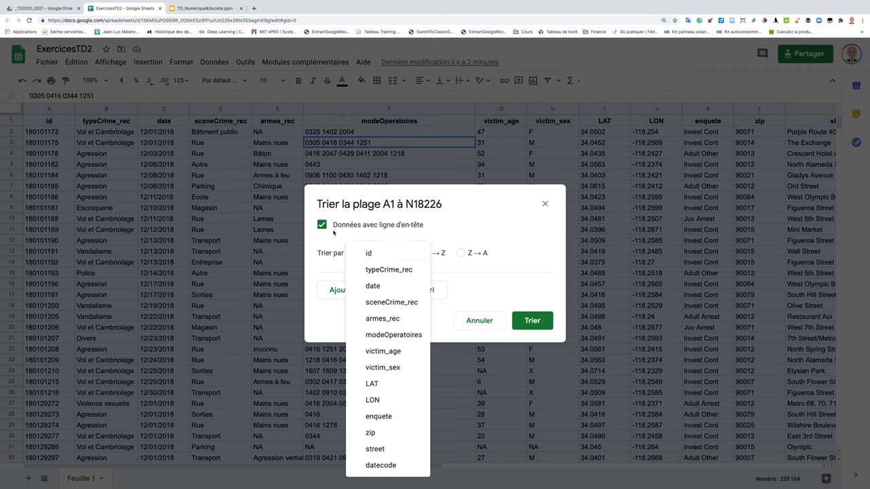
click(375, 234)
click(364, 255)
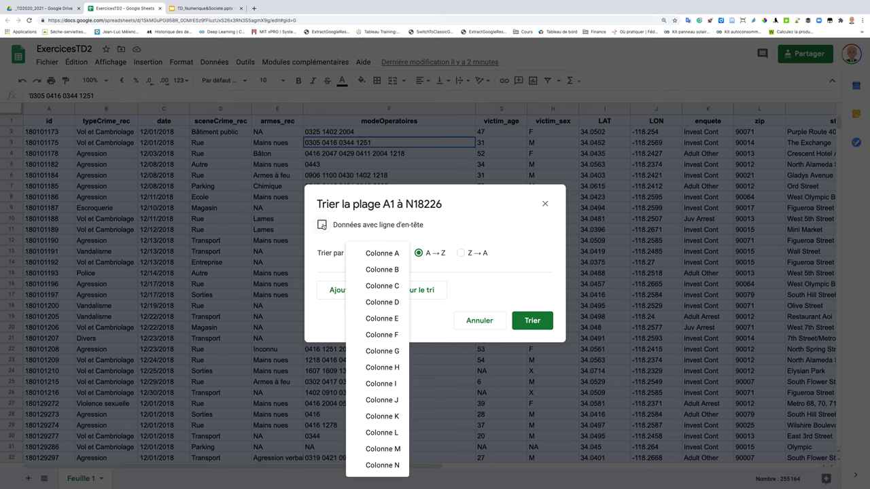
click(322, 225)
click(361, 254)
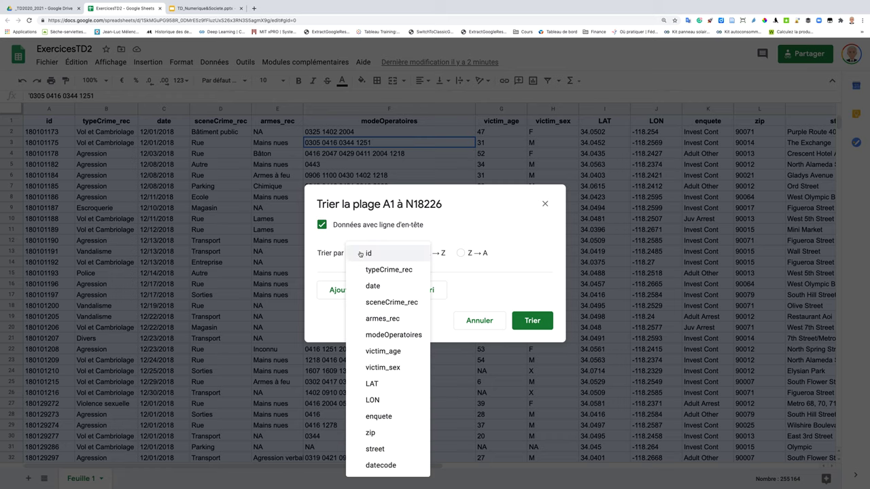
click(391, 368)
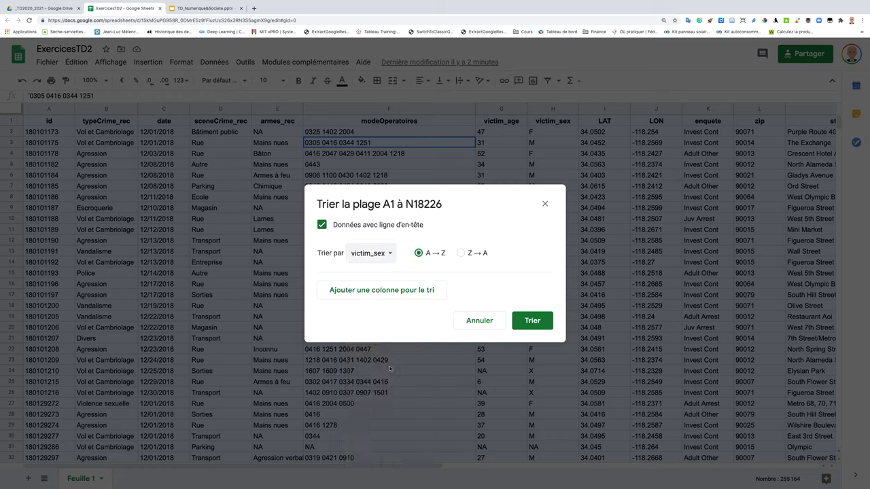
click(376, 252)
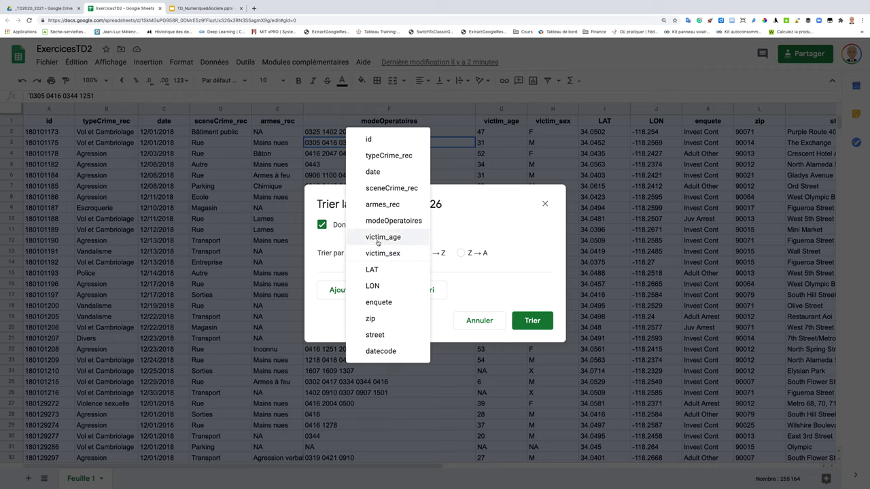
click(378, 243)
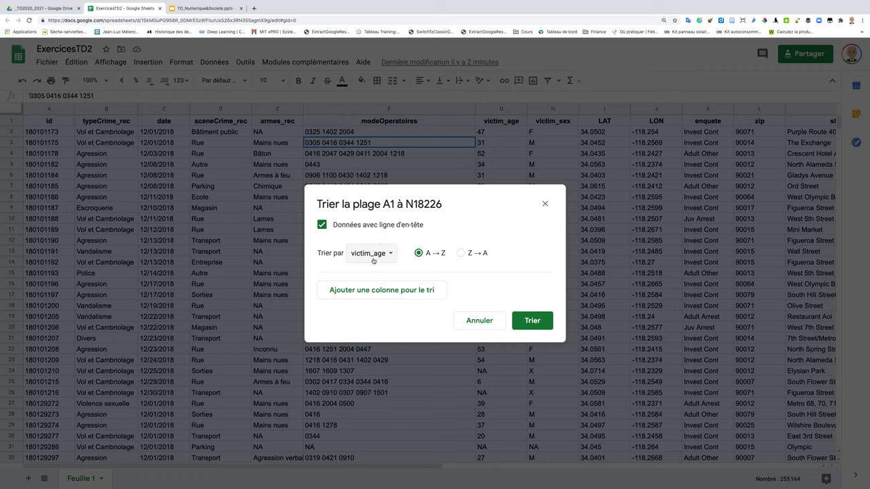
click(461, 254)
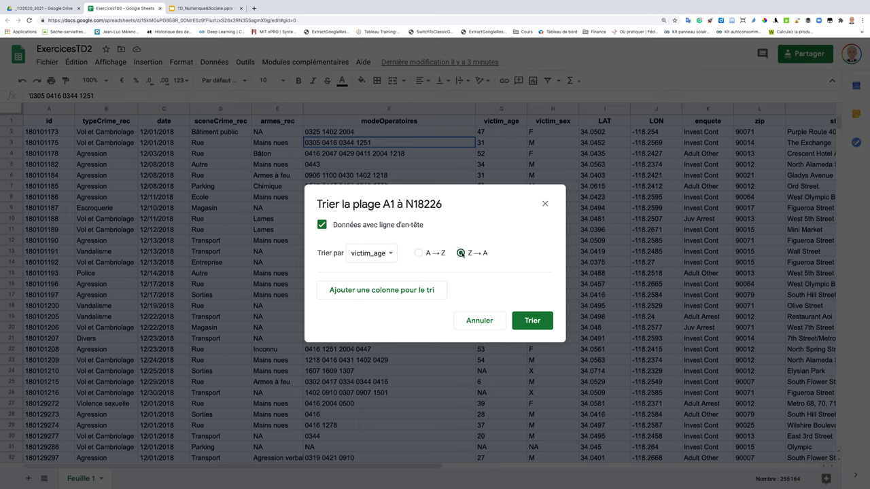
click(528, 323)
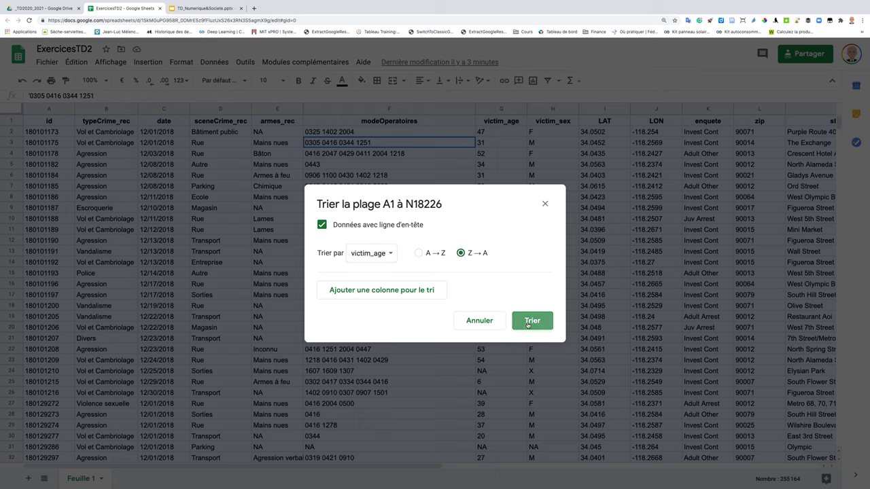
click(528, 323)
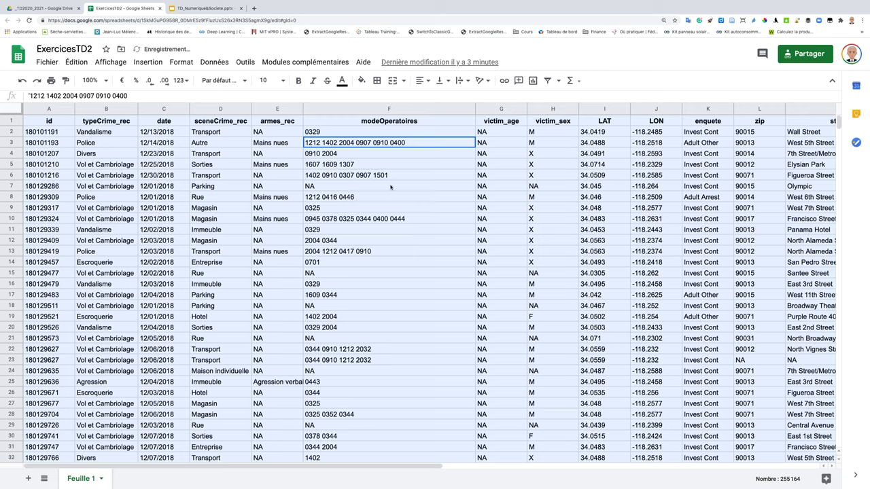
click(221, 122)
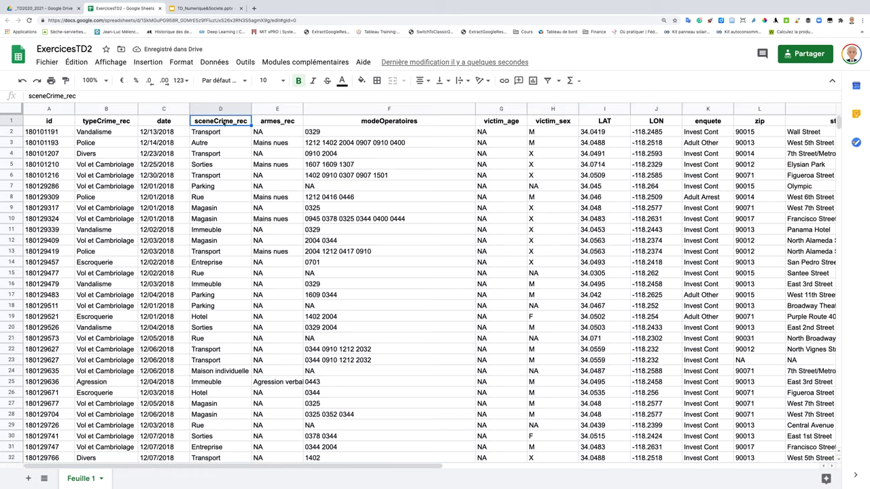
click(280, 121)
key(Right)
key(Right)
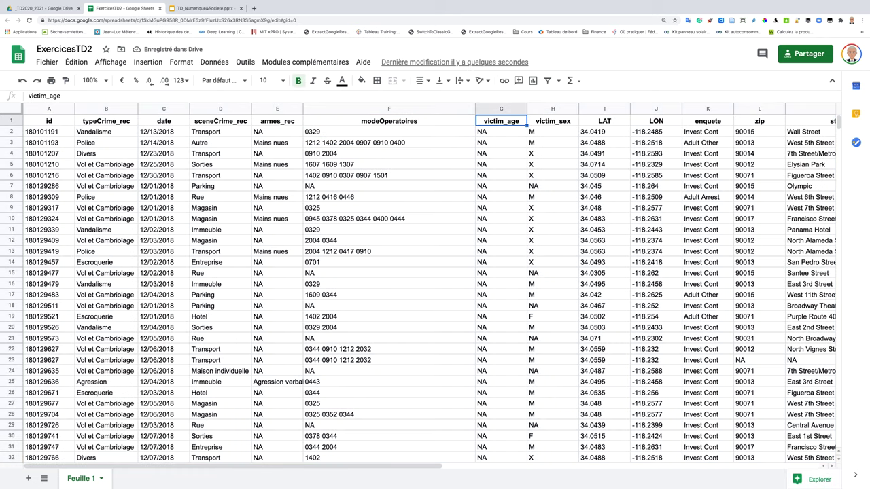
key(Right)
key(Right)
key(Right)
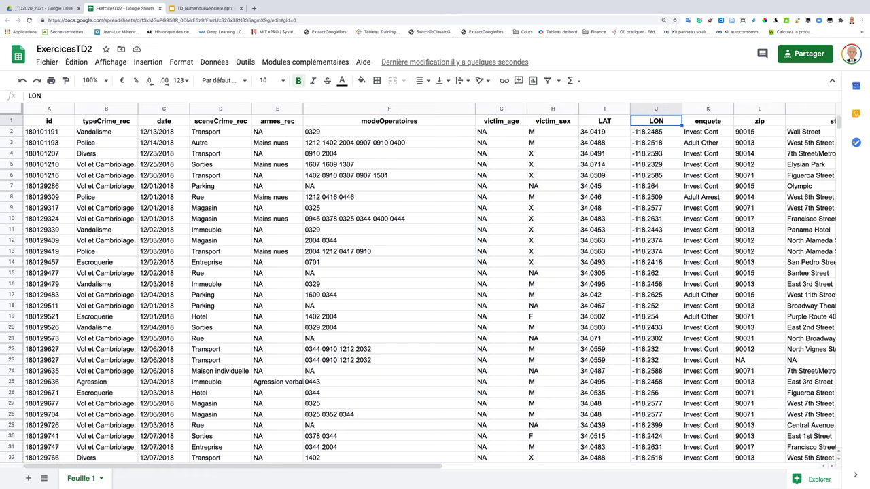
key(Left)
key(Left)
key(Left)
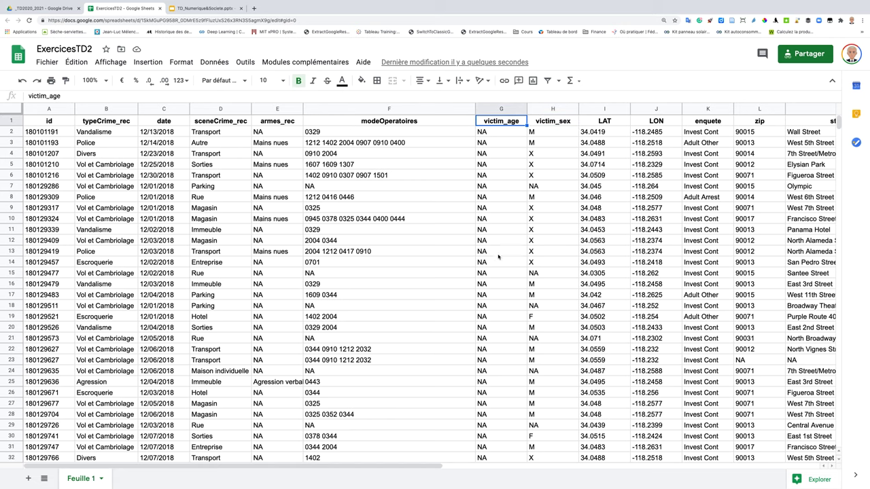
scroll(495, 262, down, 1)
scroll(495, 262, down, 2)
scroll(495, 263, down, 2)
scroll(495, 263, down, 7)
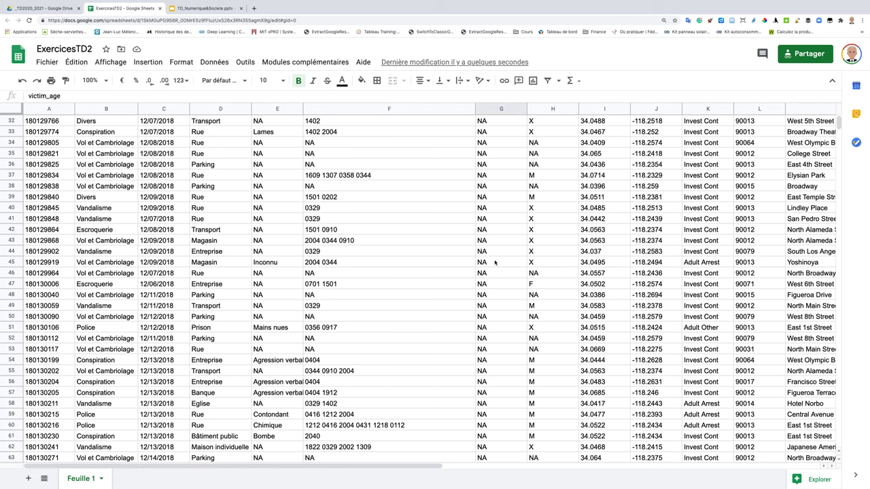
scroll(495, 262, down, 8)
scroll(495, 263, down, 8)
scroll(495, 263, down, 7)
scroll(495, 263, down, 12)
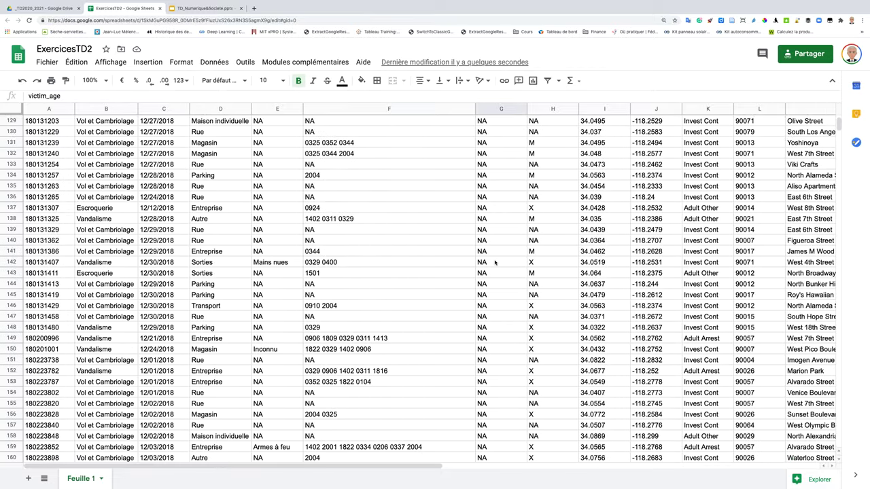
scroll(495, 262, down, 12)
scroll(495, 263, down, 6)
click(495, 263)
scroll(495, 262, down, 17)
scroll(495, 262, down, 17)
scroll(495, 263, down, 17)
scroll(495, 263, down, 17)
scroll(495, 263, down, 20)
scroll(495, 263, down, 20)
scroll(495, 263, down, 20)
scroll(495, 263, down, 20)
scroll(495, 263, down, 20)
scroll(495, 263, down, 20)
scroll(495, 262, down, 20)
scroll(495, 262, down, 20)
scroll(495, 262, down, 20)
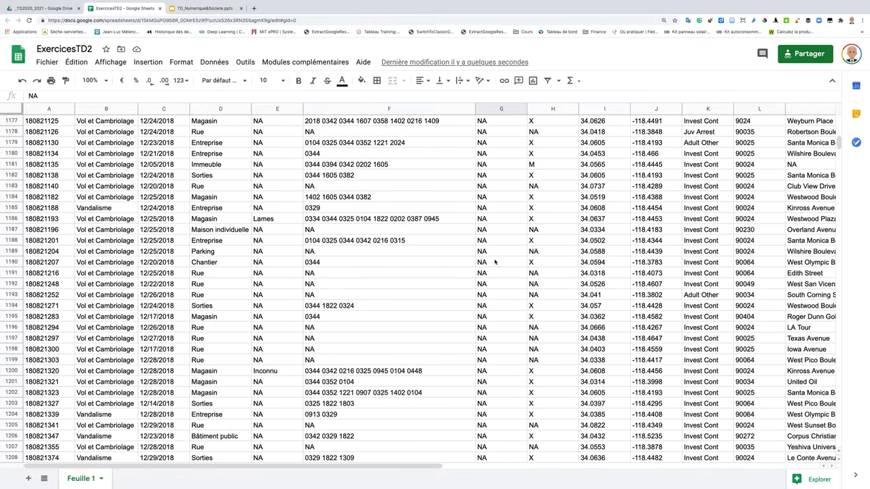
scroll(495, 262, down, 20)
scroll(494, 262, down, 20)
scroll(495, 262, down, 20)
scroll(495, 263, down, 20)
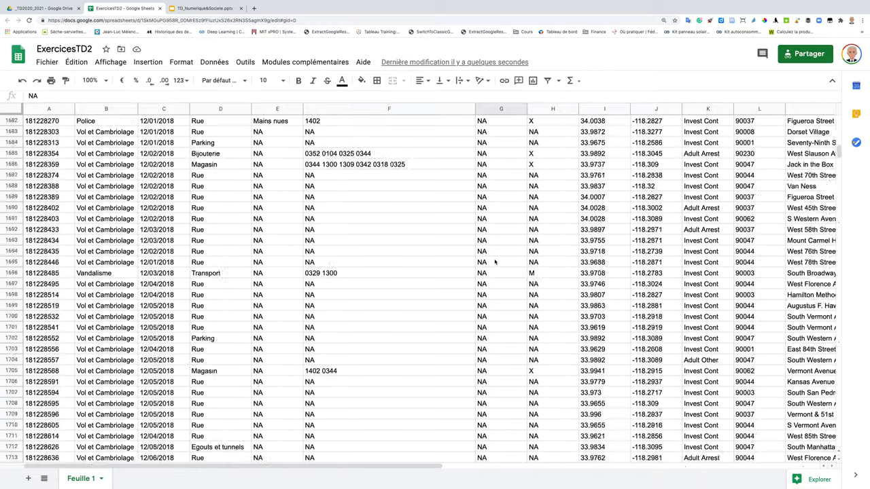
scroll(495, 262, down, 20)
scroll(495, 263, down, 20)
scroll(495, 263, down, 20)
scroll(495, 262, down, 20)
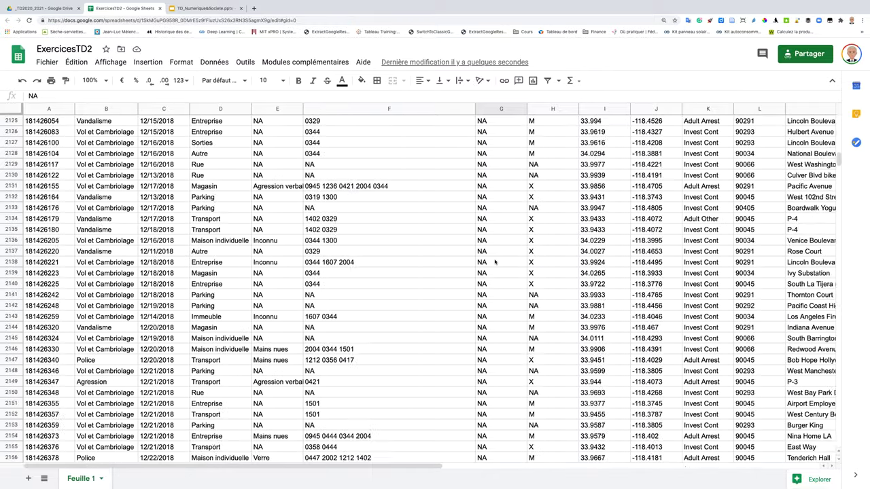
scroll(495, 262, down, 20)
scroll(494, 263, down, 20)
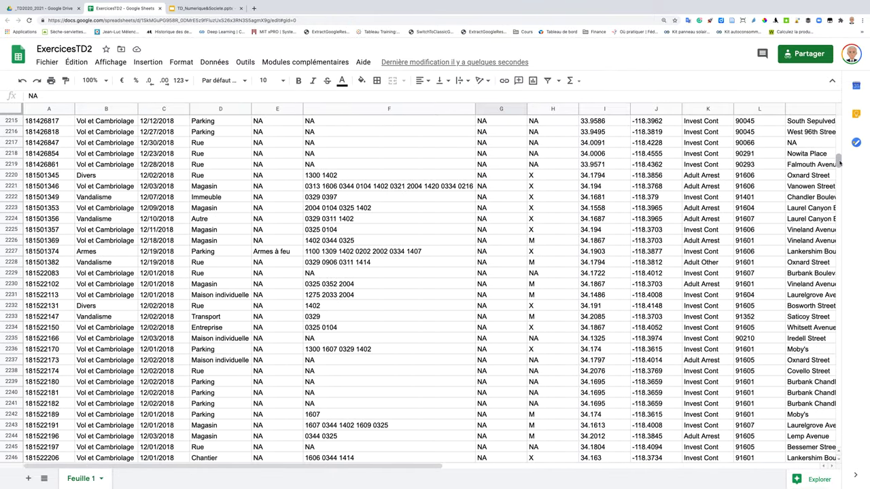
mouse_move(840, 163)
mouse_down()
mouse_move(838, 198)
mouse_move(842, 183)
mouse_up()
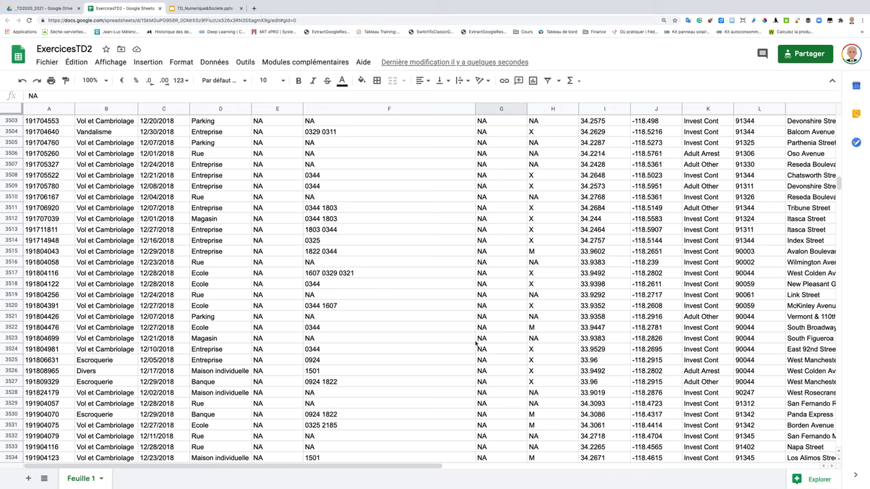
scroll(476, 344, down, 7)
scroll(477, 344, down, 5)
scroll(477, 344, down, 4)
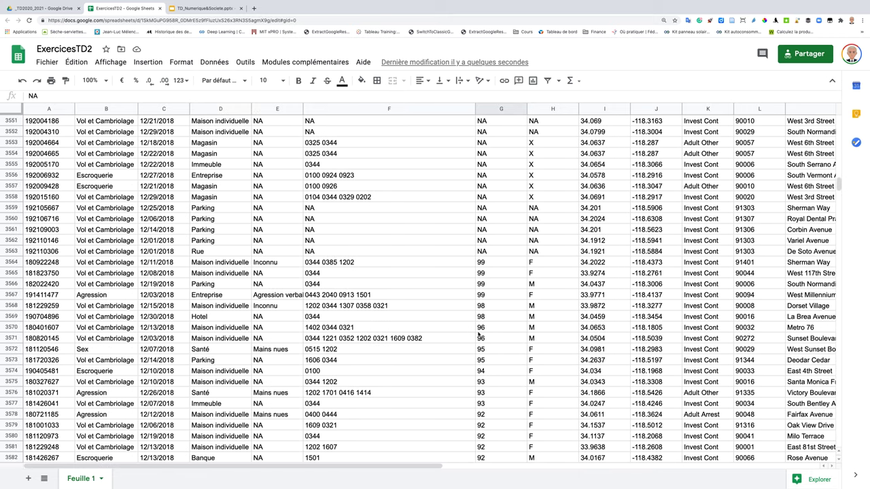
click(488, 261)
key(Down)
key(Down)
key(Down)
key(Down)
key(Down)
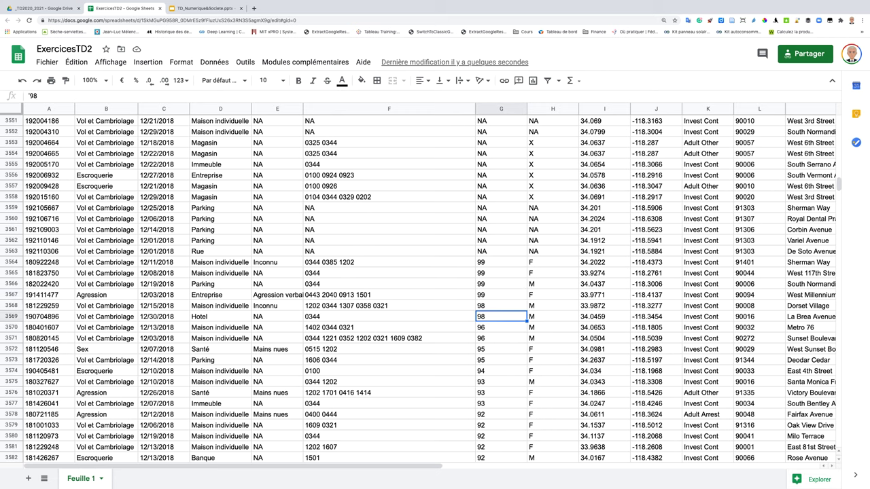
key(Down)
key(Down)
key(Down)
key(Down)
key(Down)
key(Down)
key(Down)
key(Down)
key(Down)
key(Down)
key(Down)
key(Down)
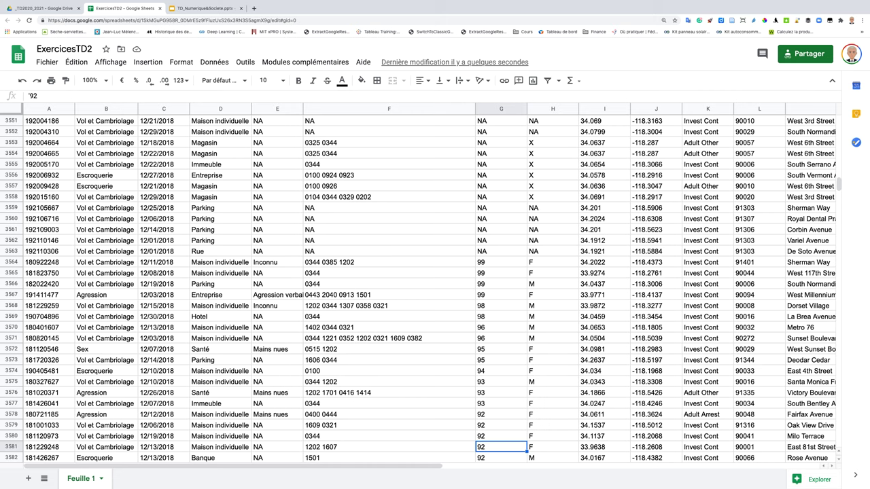
scroll(435, 285, up, 20)
scroll(435, 286, right, 3)
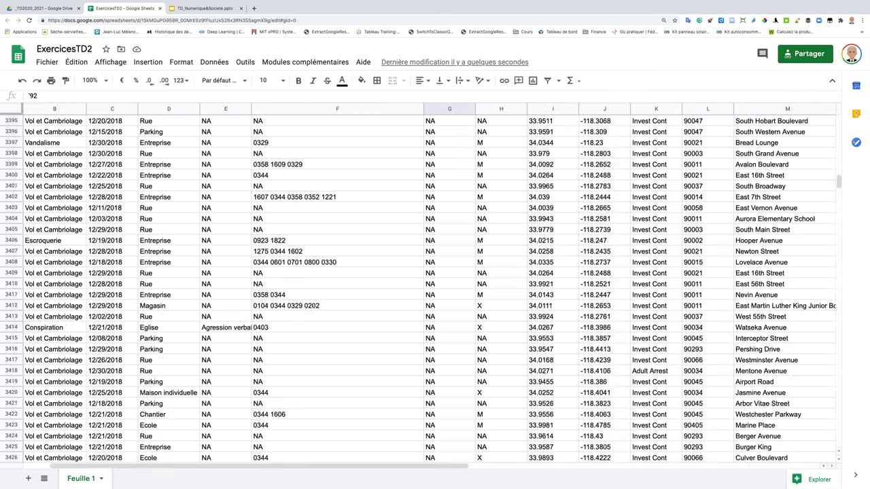
scroll(435, 285, up, 8)
scroll(435, 286, up, 8)
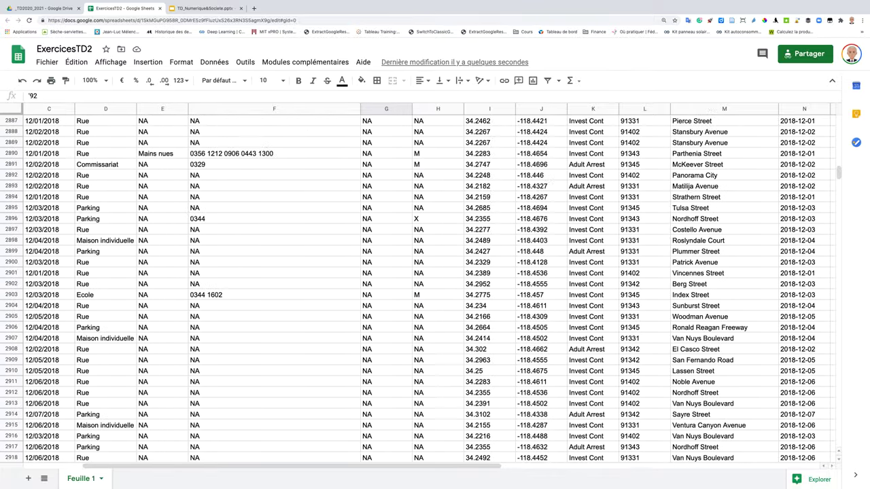
scroll(435, 285, up, 8)
scroll(435, 285, up, 8)
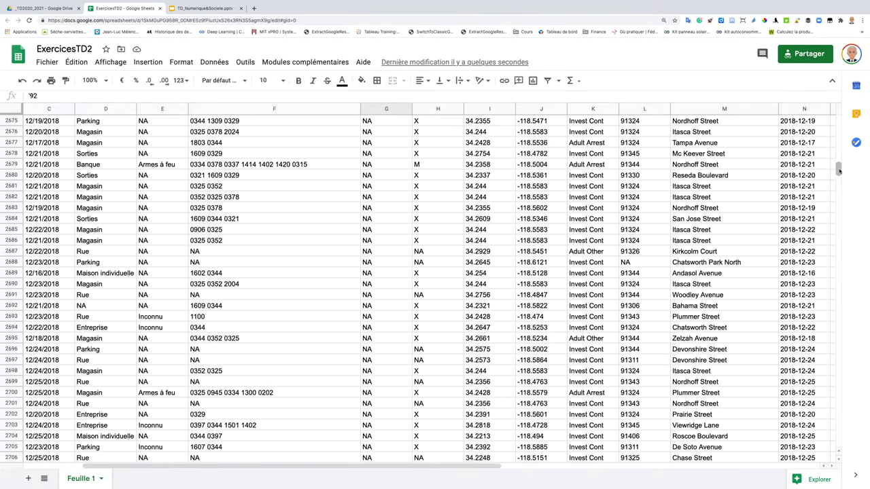
drag(839, 168, 839, 110)
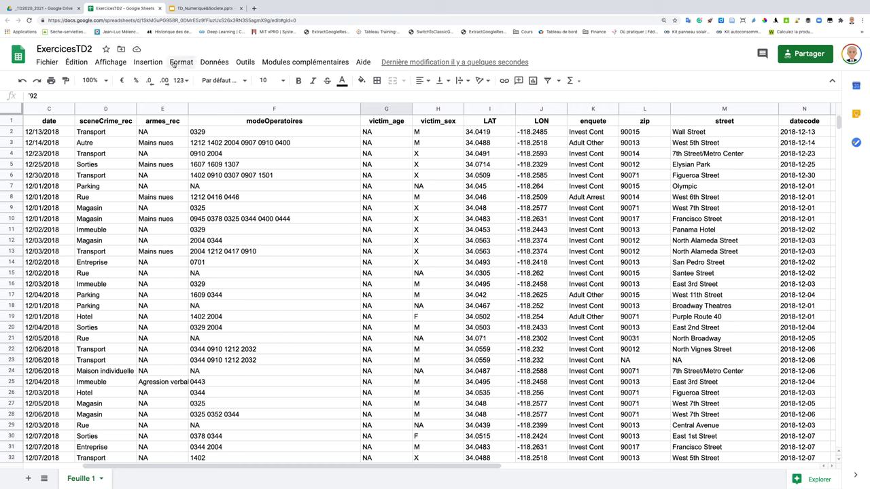
click(213, 62)
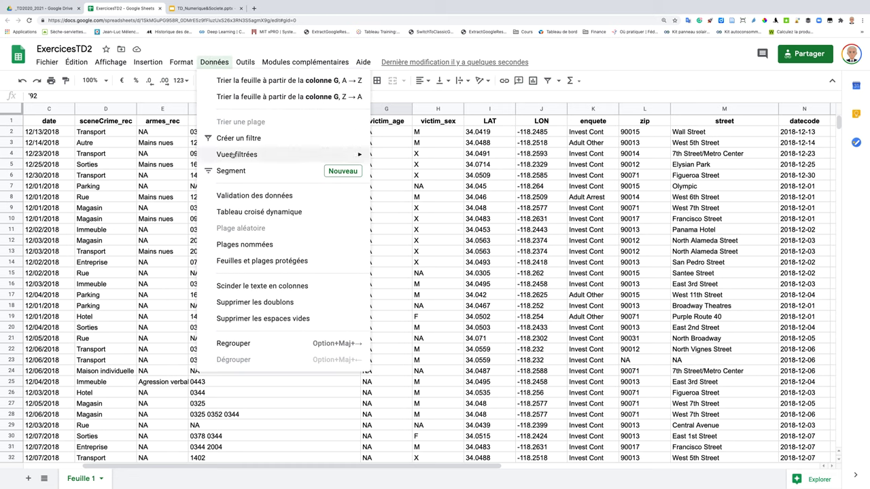
Sort the range with header row by armes_rec, then by victim_age, both A→Z.
click(152, 234)
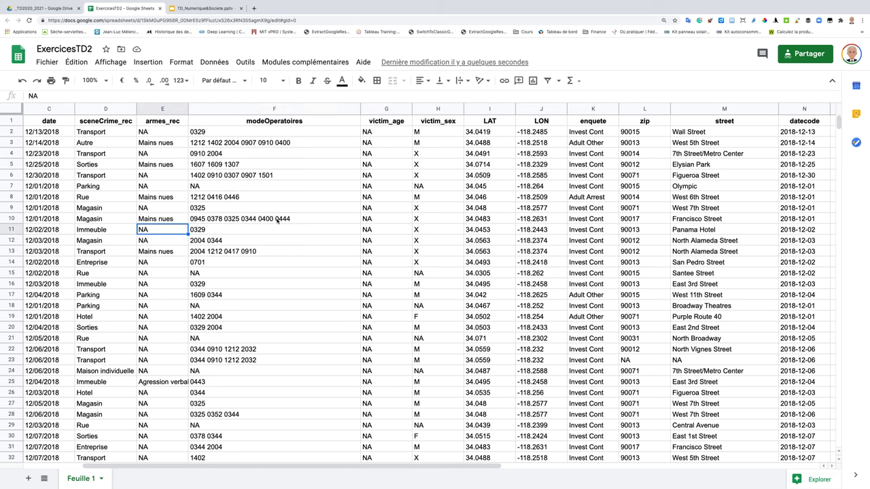
key(ctrl+a)
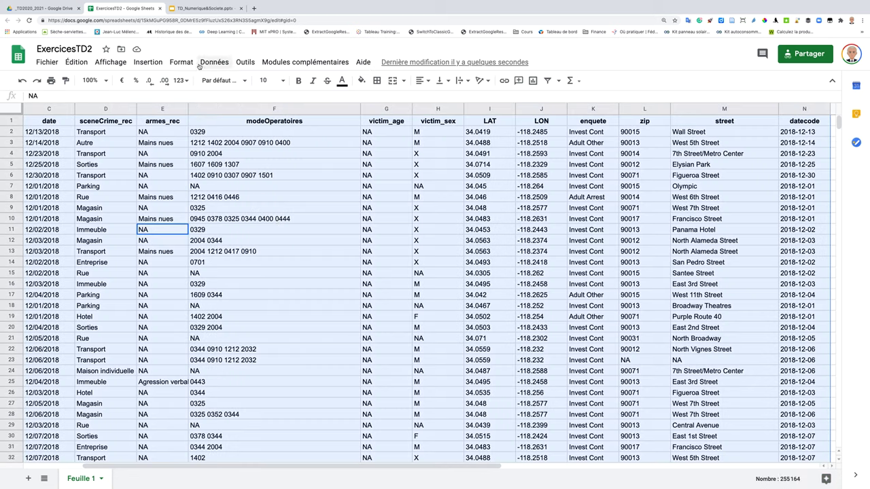
click(208, 62)
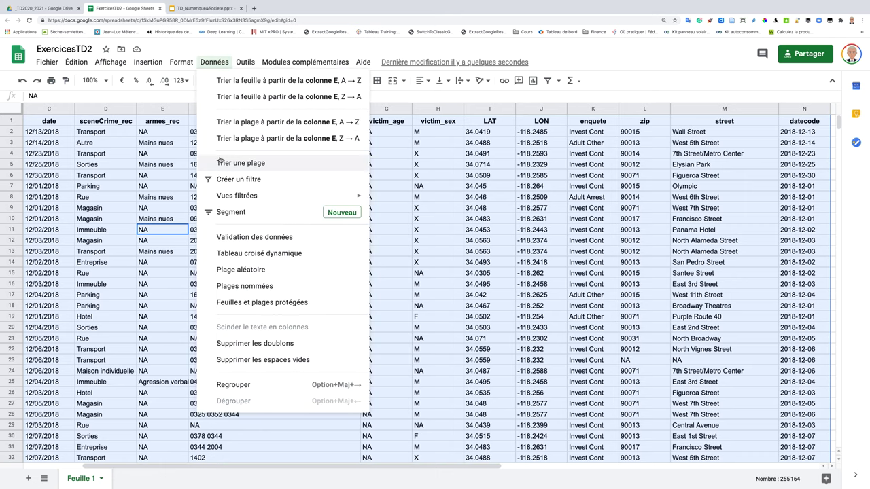
click(219, 164)
click(322, 225)
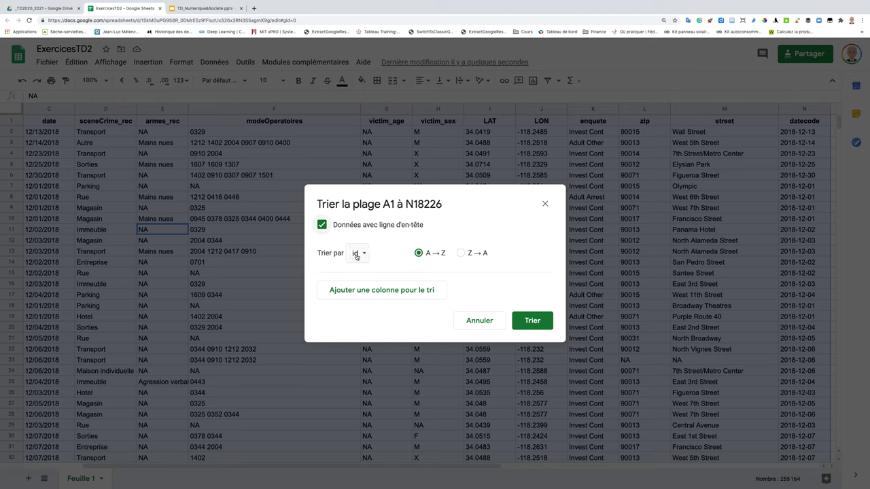
click(356, 255)
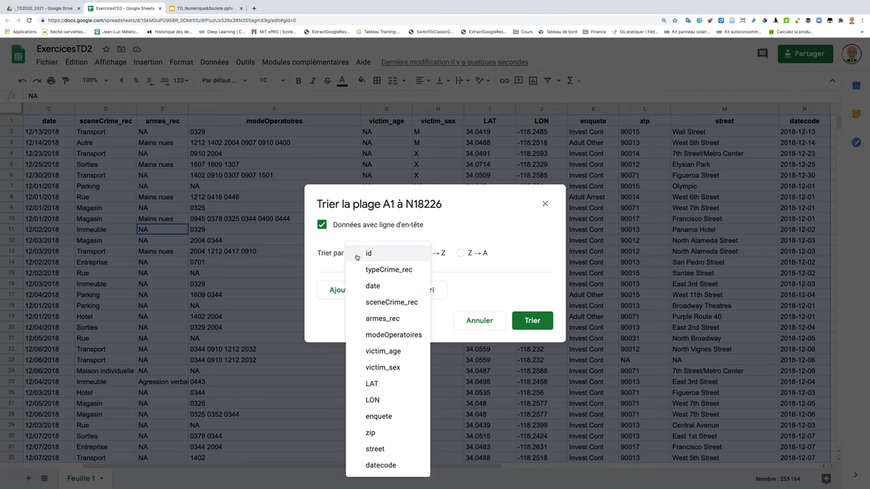
click(369, 320)
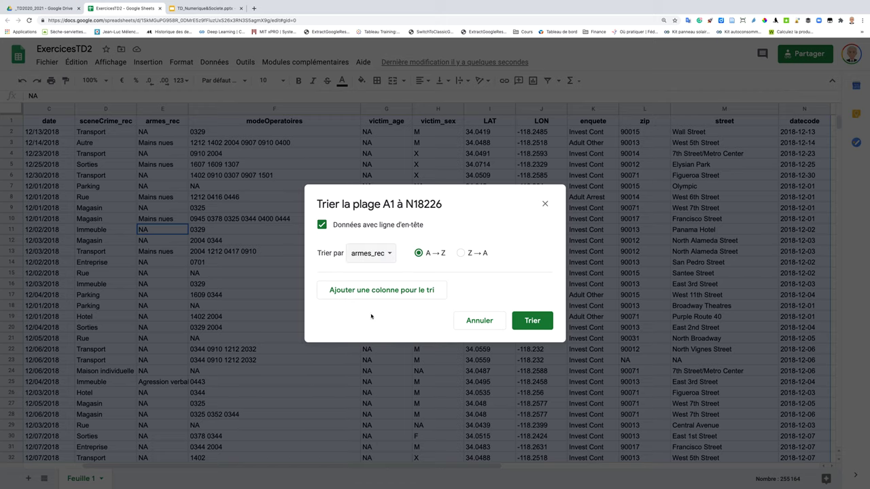
click(376, 292)
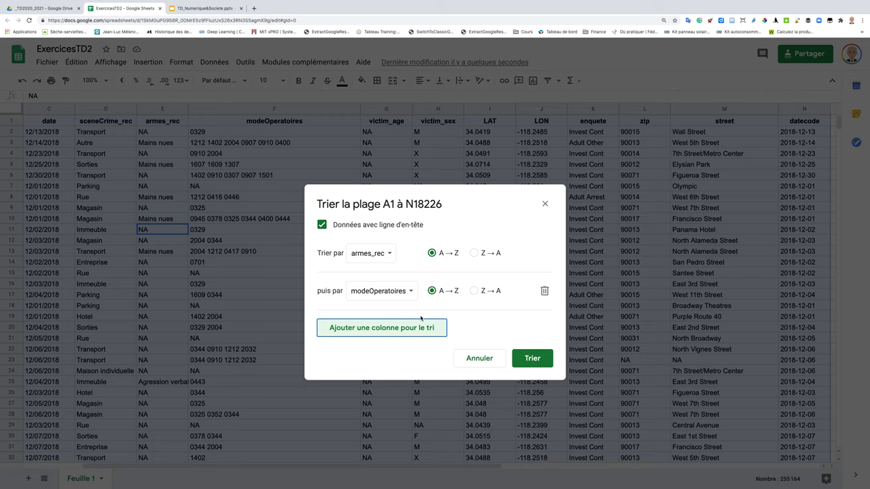
click(394, 293)
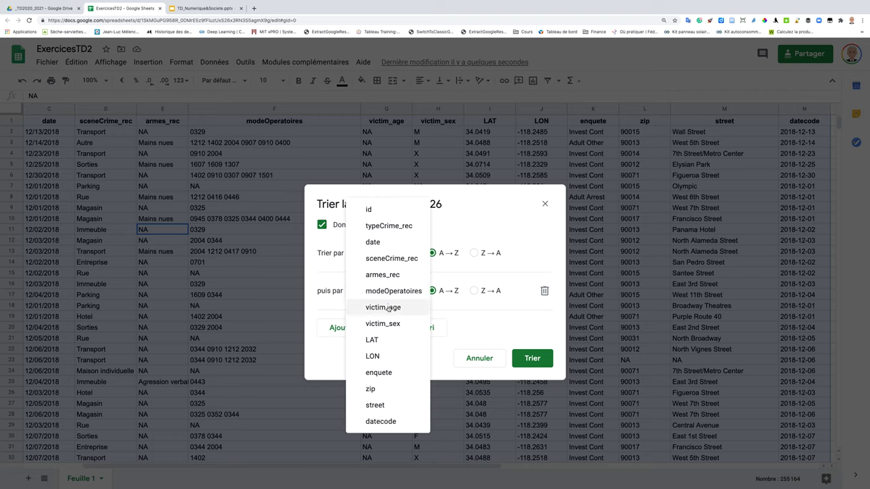
click(388, 308)
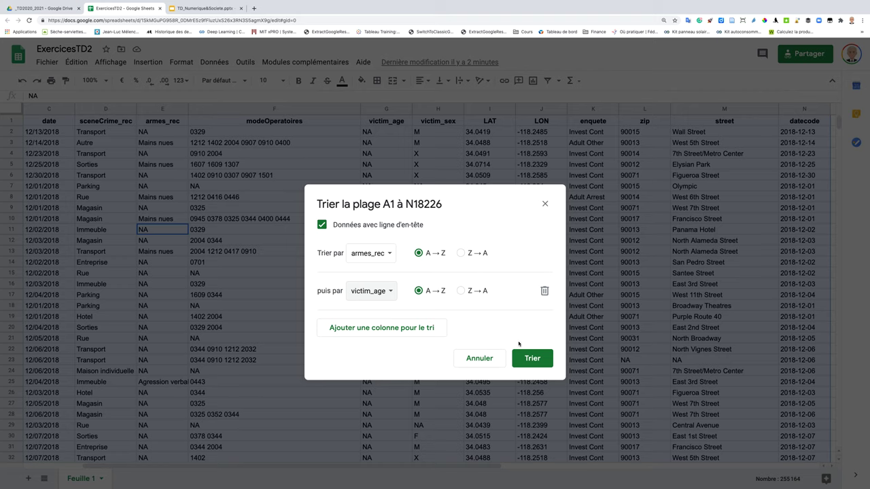
click(530, 359)
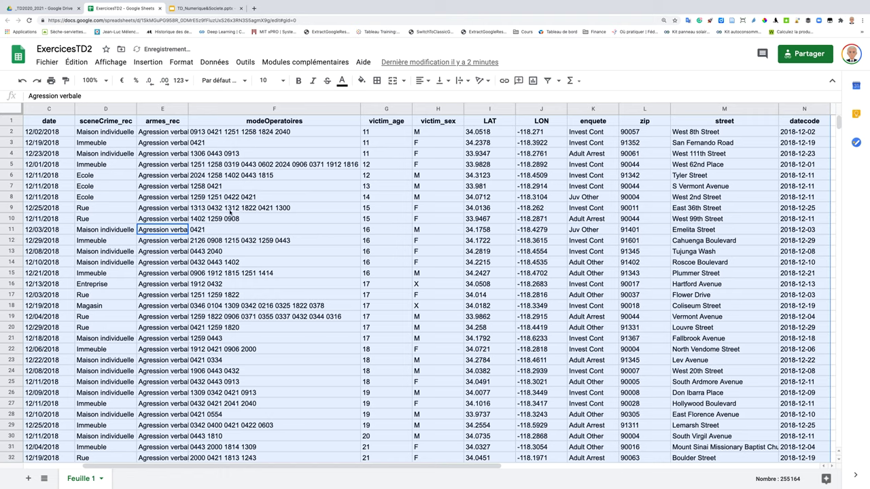
Widen armes_rec to show 'Agression verbale' fully and check the first victim_age value, 11.
click(164, 134)
drag(188, 109, 267, 109)
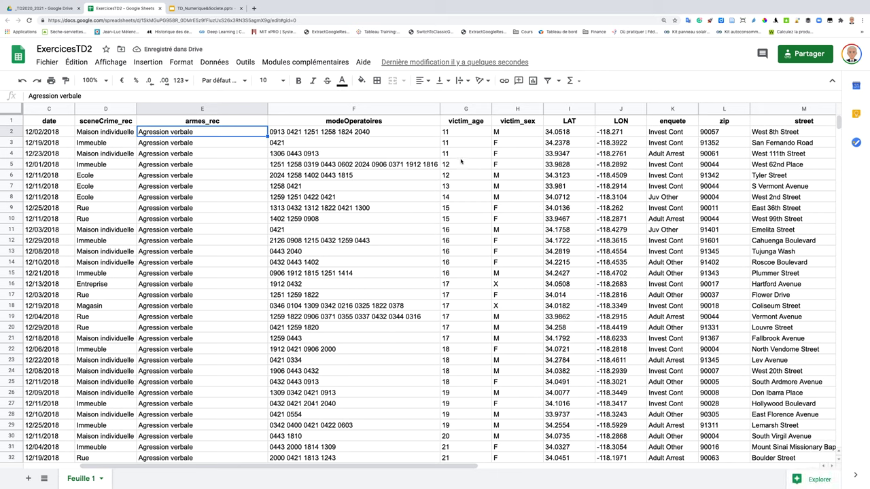
click(459, 134)
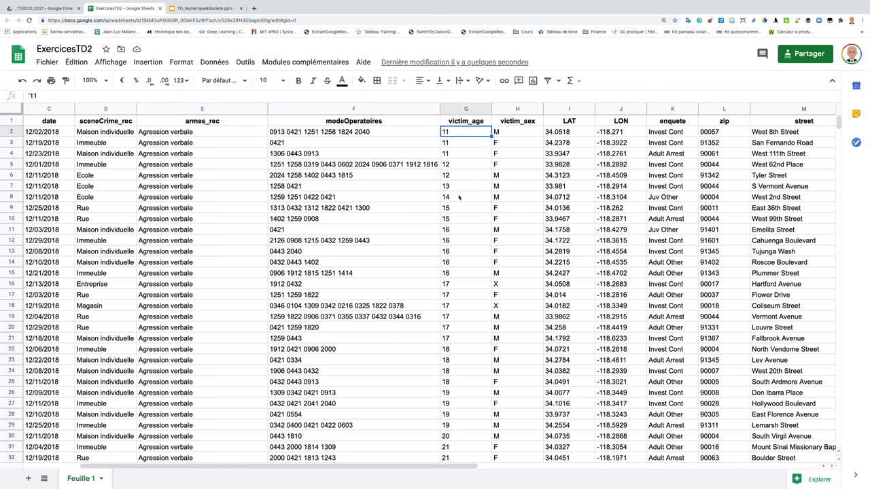
scroll(458, 353, down, 1)
scroll(457, 352, left, 1)
scroll(457, 352, down, 1)
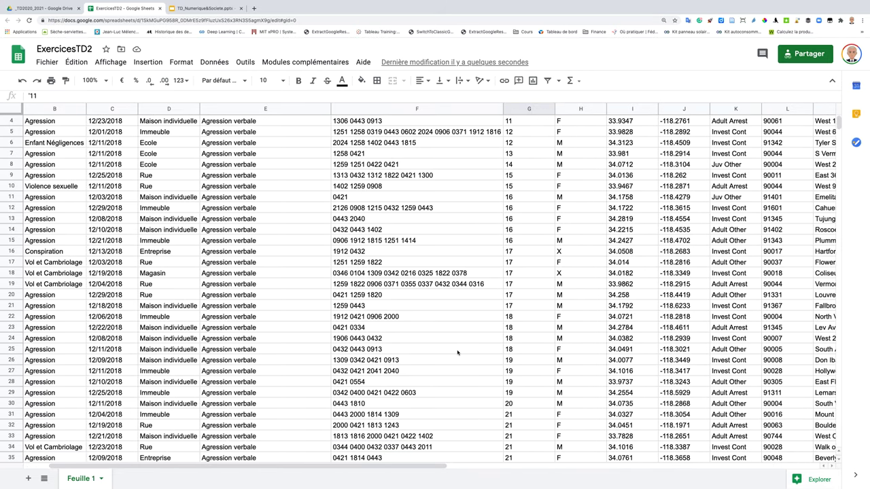
scroll(458, 353, up, 3)
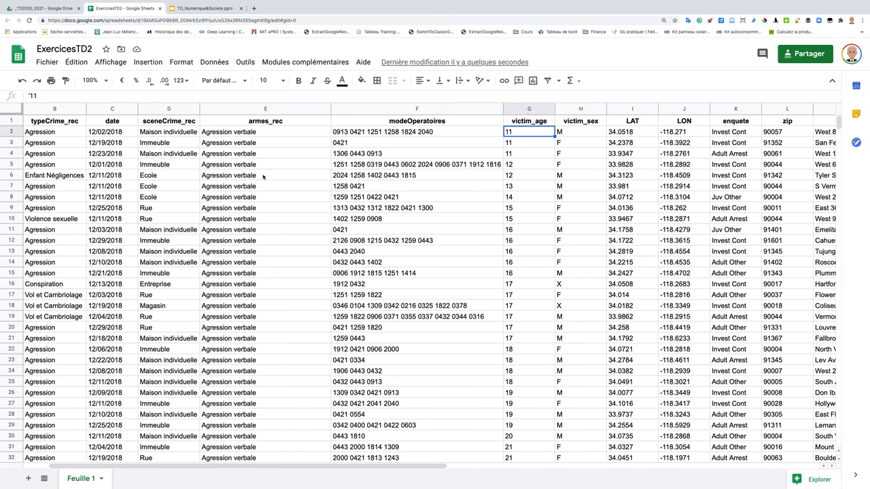
click(260, 253)
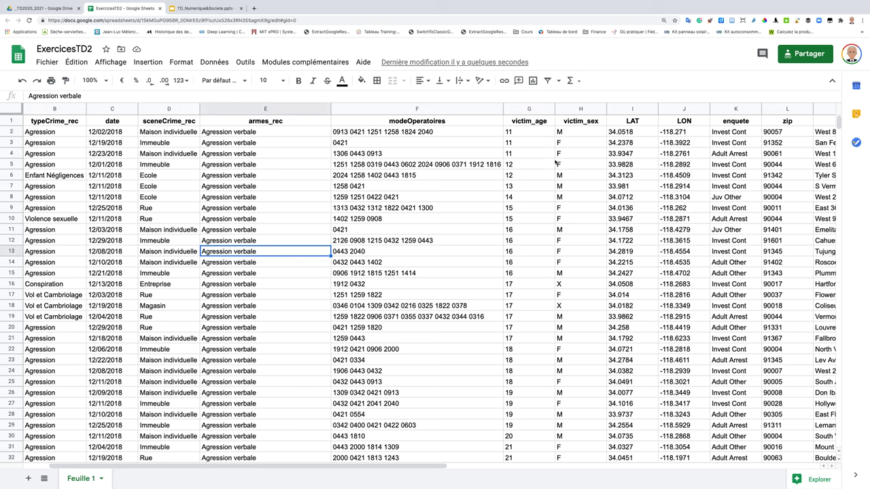
click(529, 132)
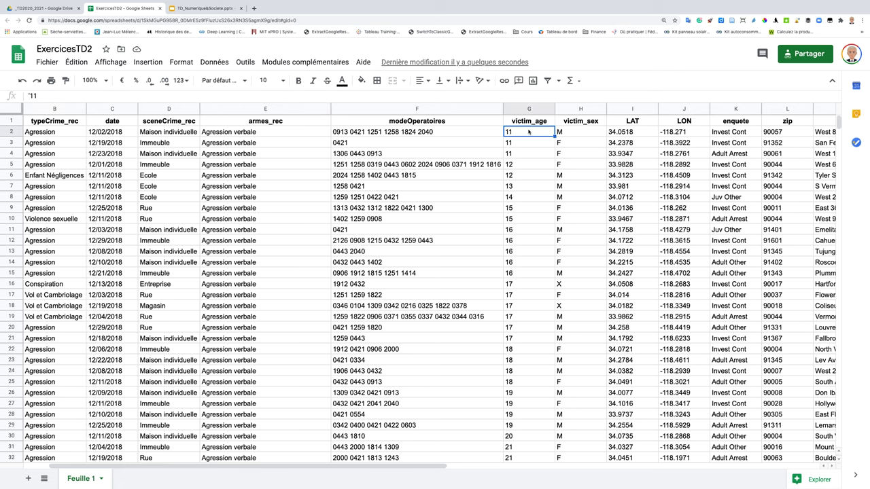
Scroll down to the Armes à feu rows, inspect victim_age at row 493, then switch to the presentation.
scroll(525, 282, left, 2)
scroll(525, 283, down, 5)
scroll(525, 283, down, 5)
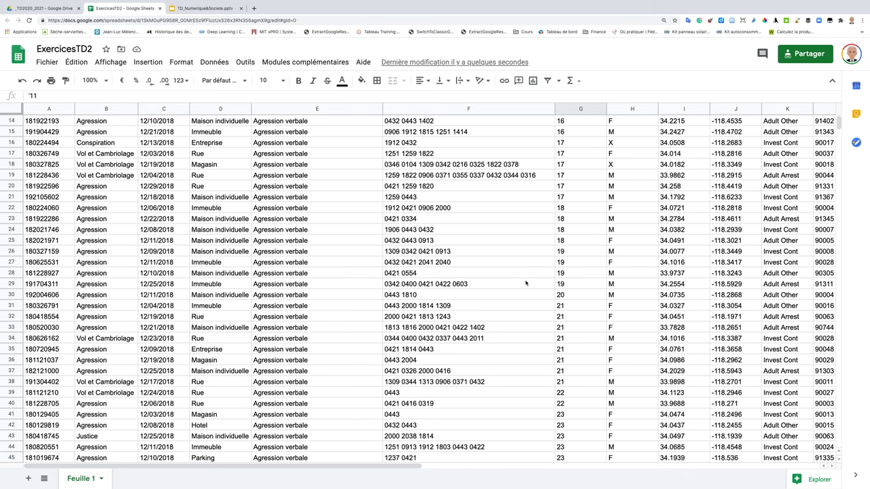
scroll(525, 283, down, 5)
scroll(525, 282, down, 5)
scroll(526, 283, down, 18)
scroll(525, 282, down, 18)
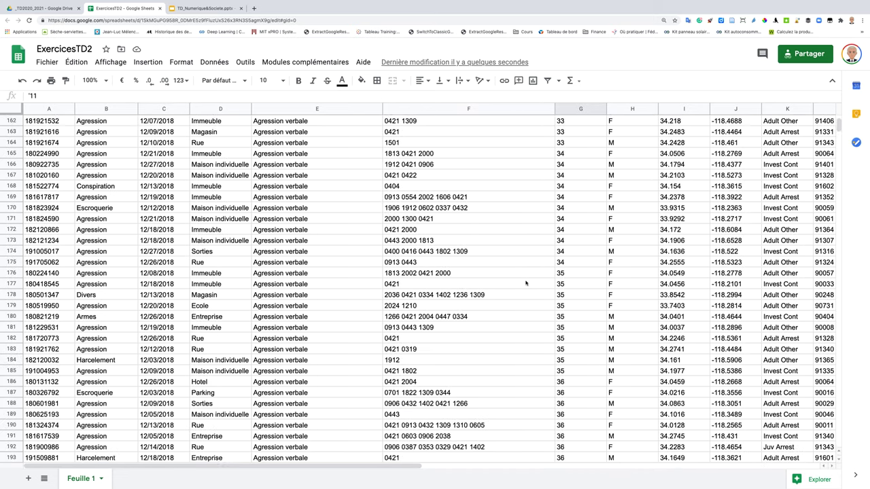
scroll(525, 283, down, 18)
scroll(526, 283, down, 18)
scroll(526, 283, down, 20)
scroll(526, 282, down, 20)
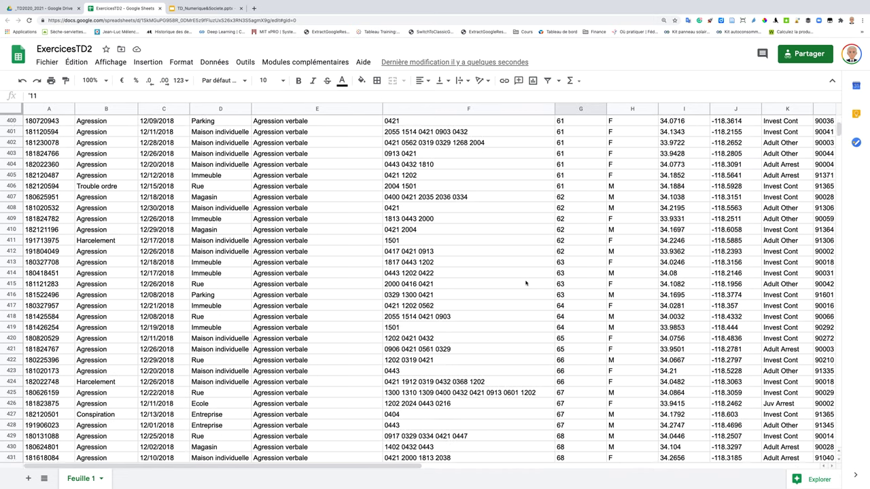
scroll(525, 283, down, 20)
scroll(526, 282, down, 20)
scroll(525, 283, right, 1)
scroll(525, 283, up, 7)
scroll(526, 282, up, 10)
scroll(525, 283, up, 2)
click(244, 297)
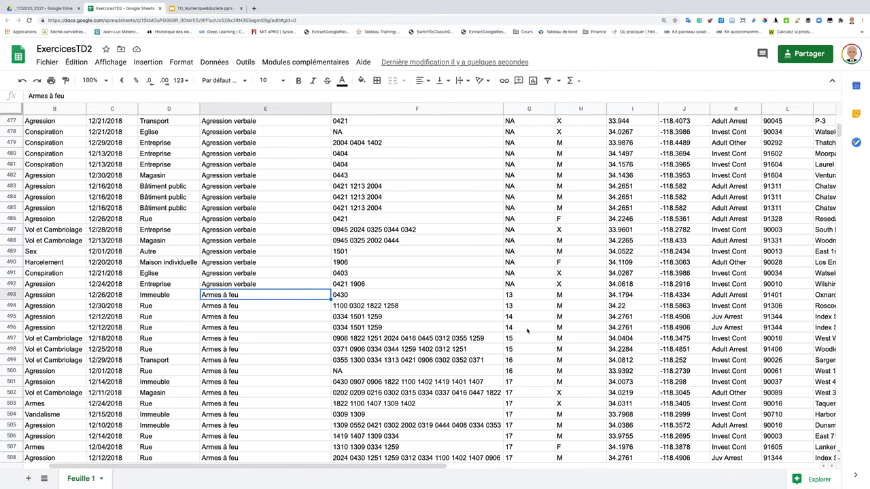
click(507, 296)
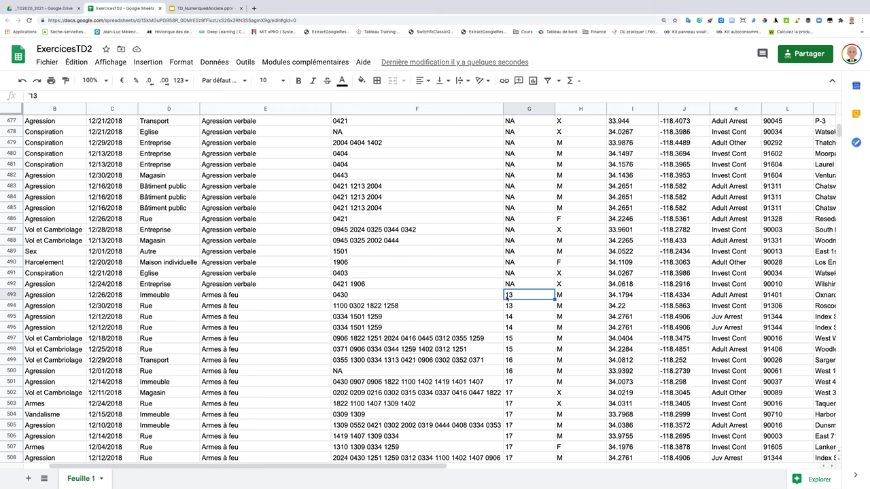
click(204, 8)
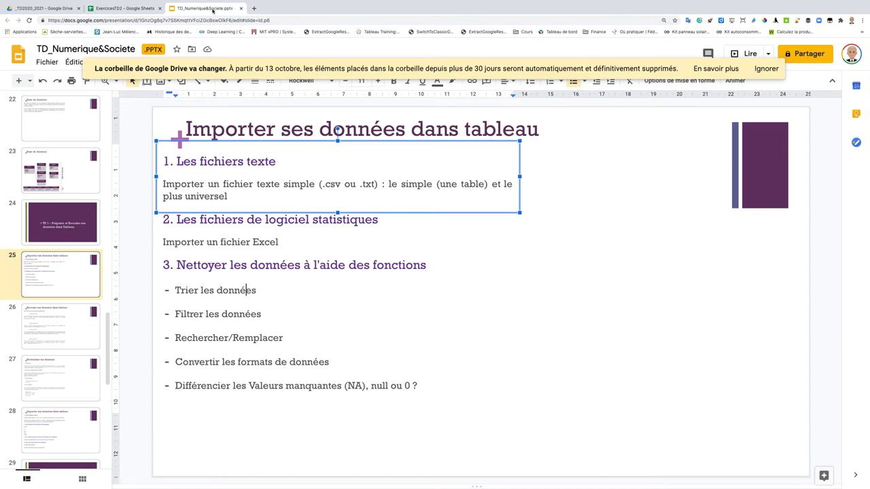
Bold the 'Trier les données' bullet on slide 25.
drag(264, 290, 173, 289)
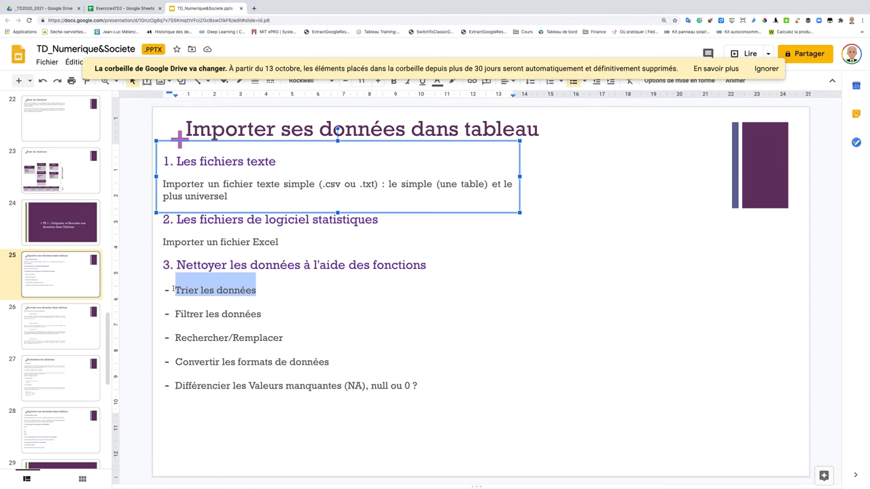
key(ctrl+b)
click(274, 317)
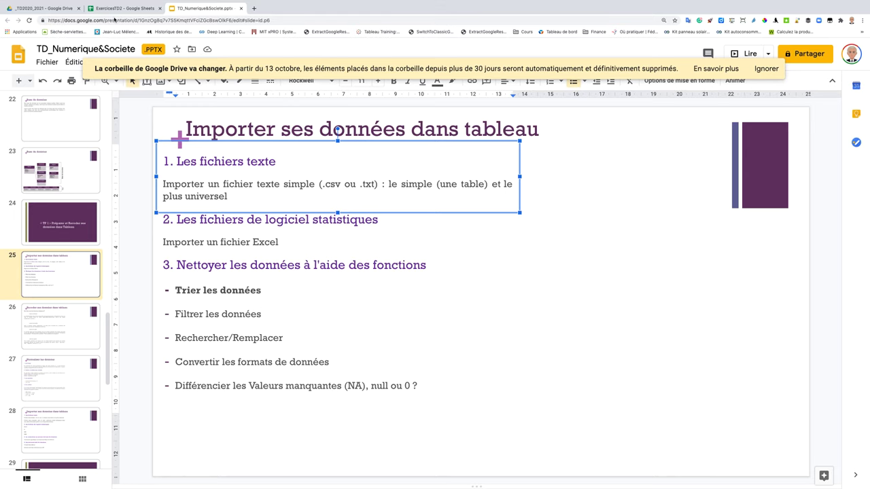
Return to the ExercicesTD2 sheet and scroll back to the top of the table.
click(116, 10)
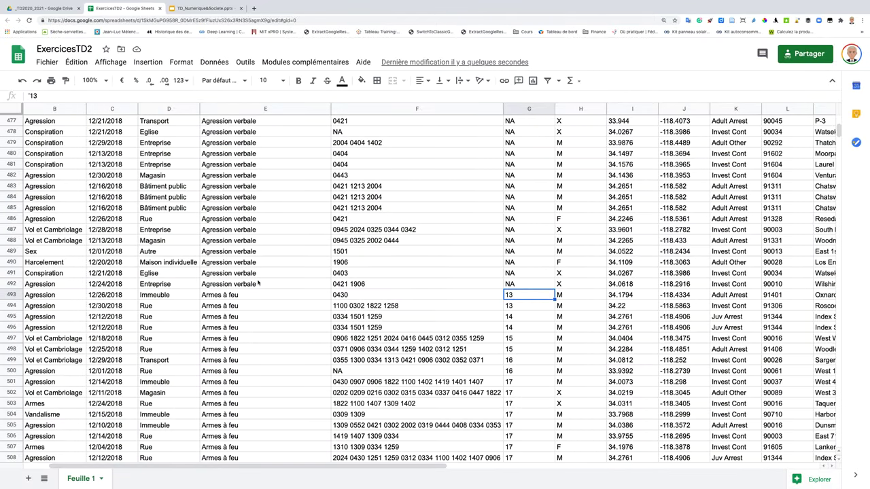
scroll(258, 283, up, 15)
scroll(258, 284, up, 15)
scroll(258, 283, up, 15)
scroll(259, 284, up, 10)
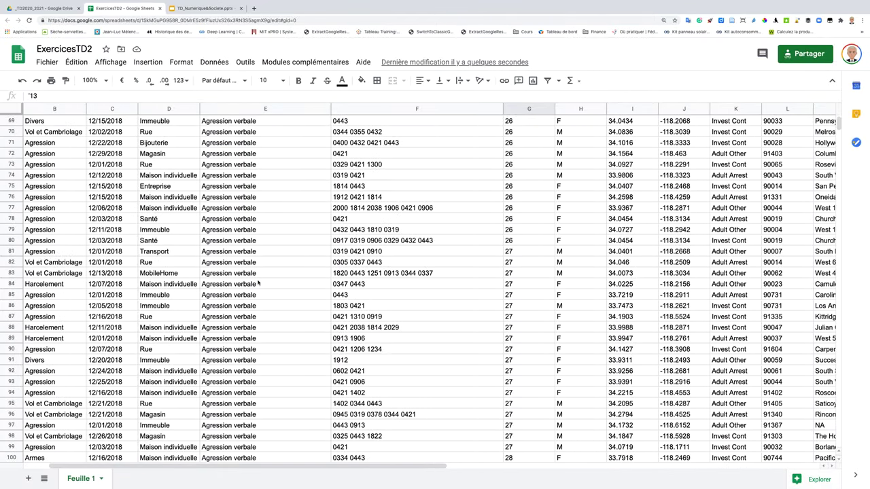
scroll(259, 283, up, 10)
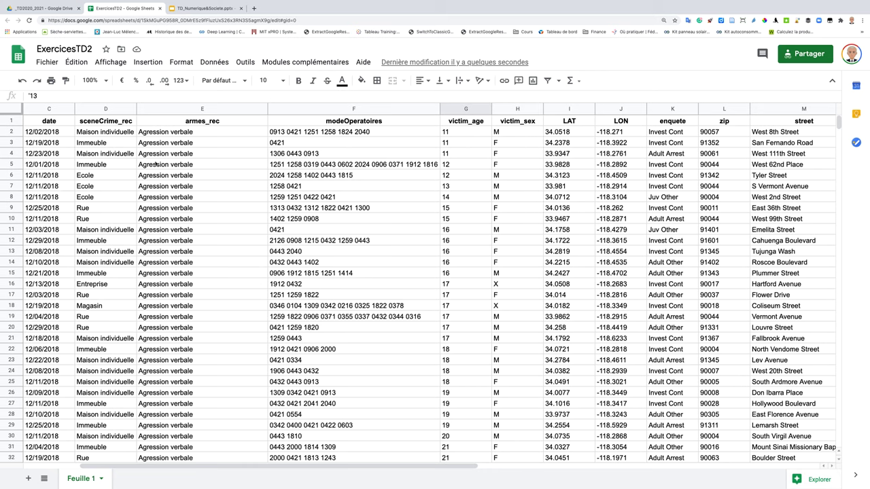
Select the whole sheet with Ctrl+A and apply Données > Créer un filtre.
click(213, 62)
click(144, 155)
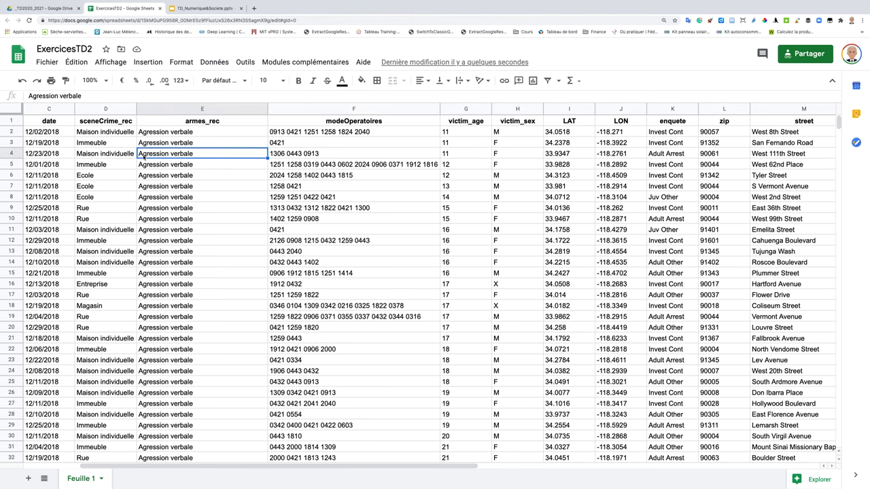
key(ctrl+a)
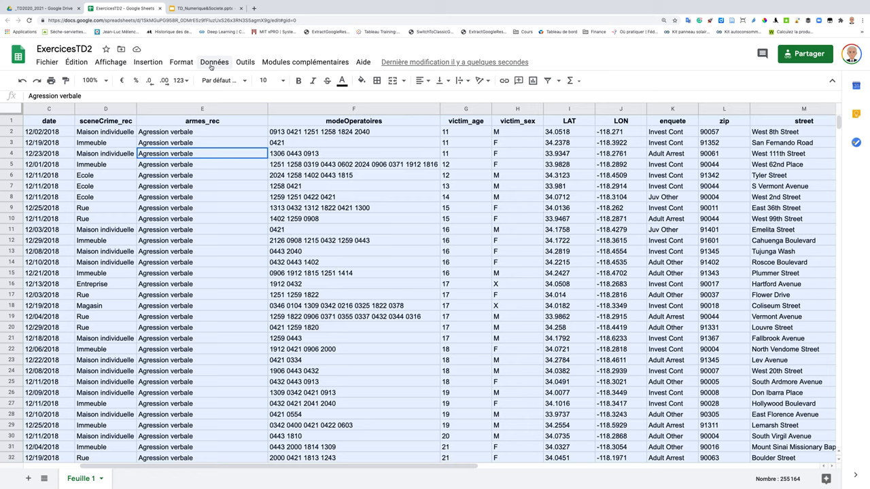
click(212, 64)
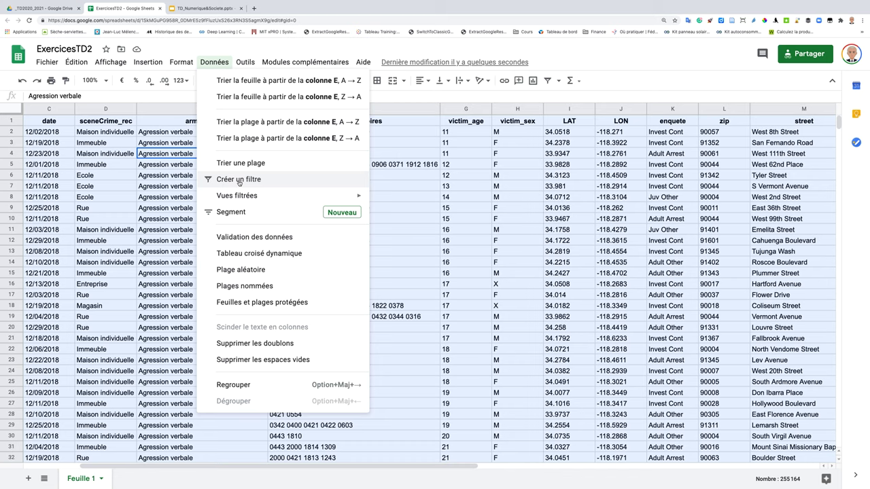
click(240, 182)
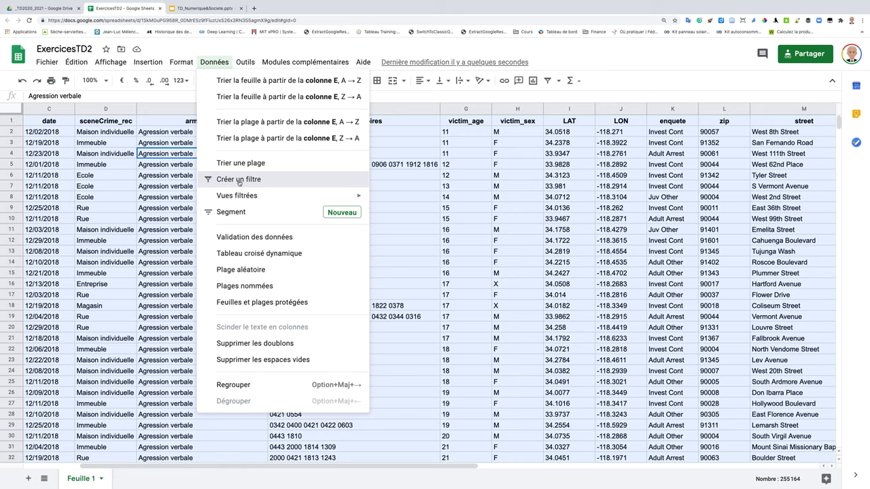
click(239, 183)
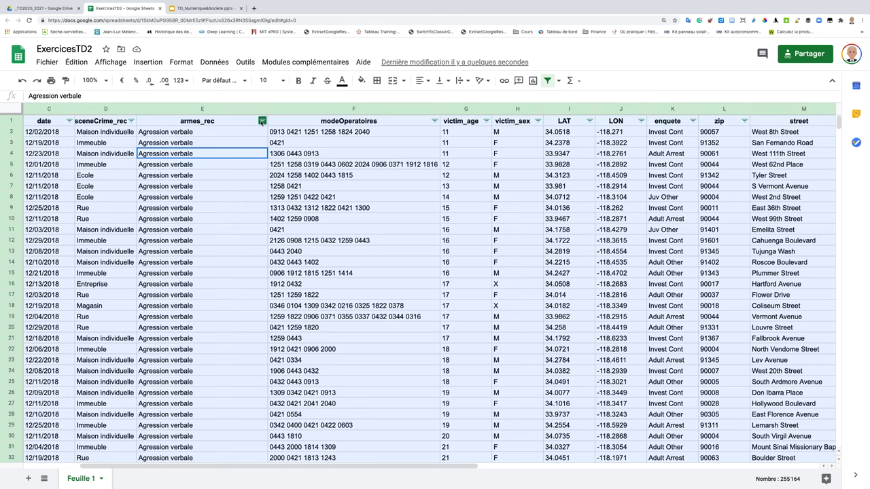
Filter the victim_sex column so only rows with value F remain visible.
click(538, 121)
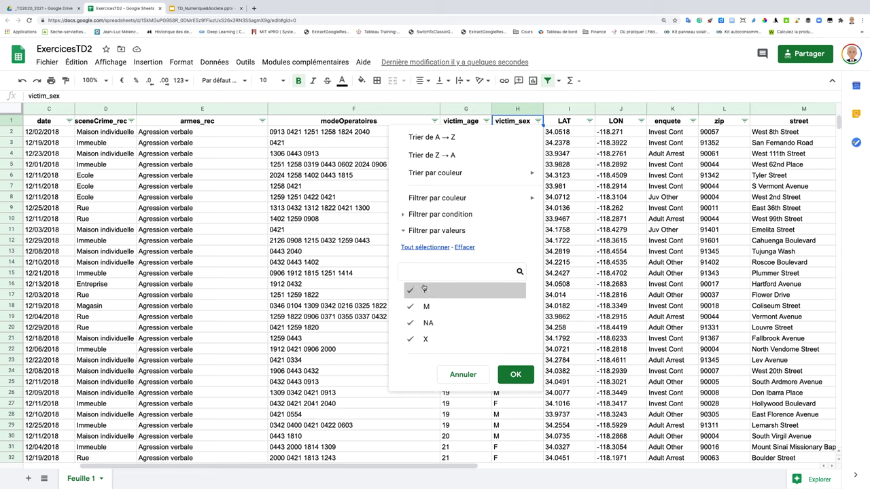
click(467, 247)
click(425, 291)
click(465, 248)
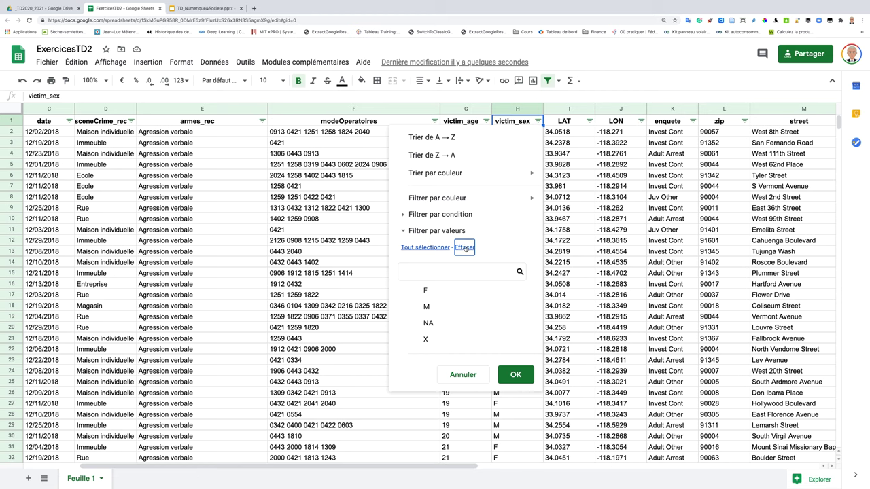
click(426, 291)
click(414, 309)
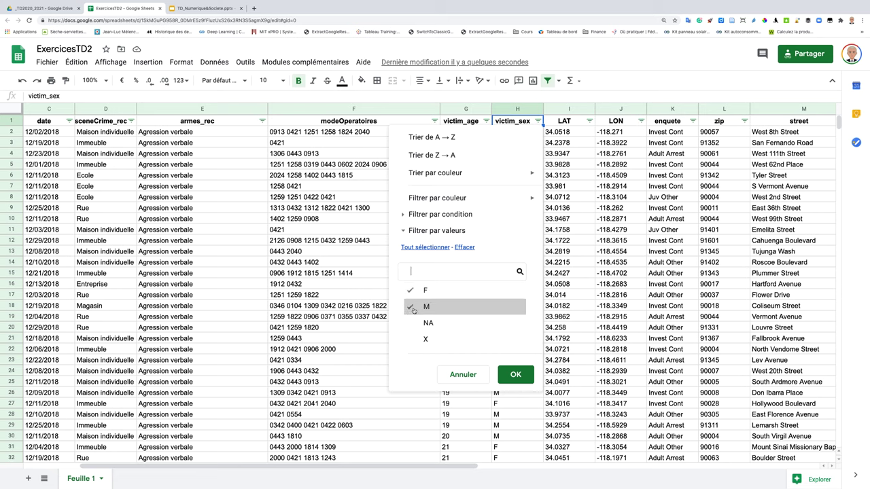
click(412, 340)
click(411, 310)
click(412, 293)
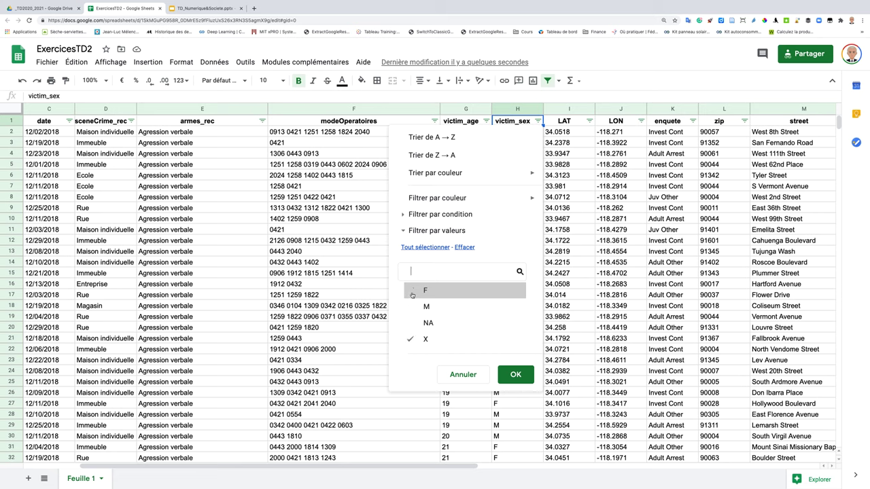
click(412, 293)
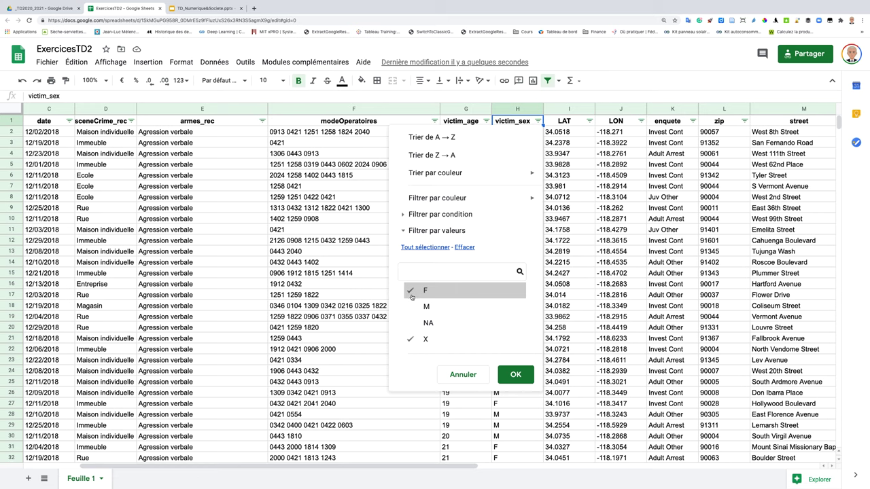
click(410, 340)
click(515, 374)
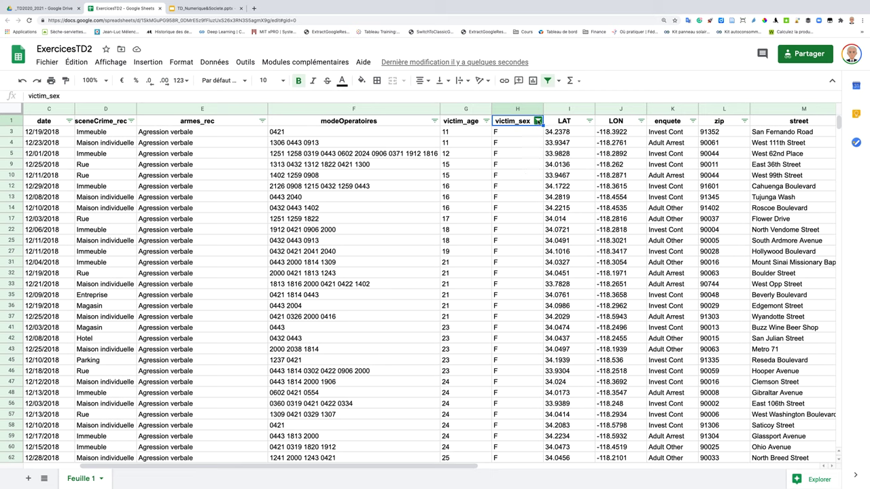
click(538, 121)
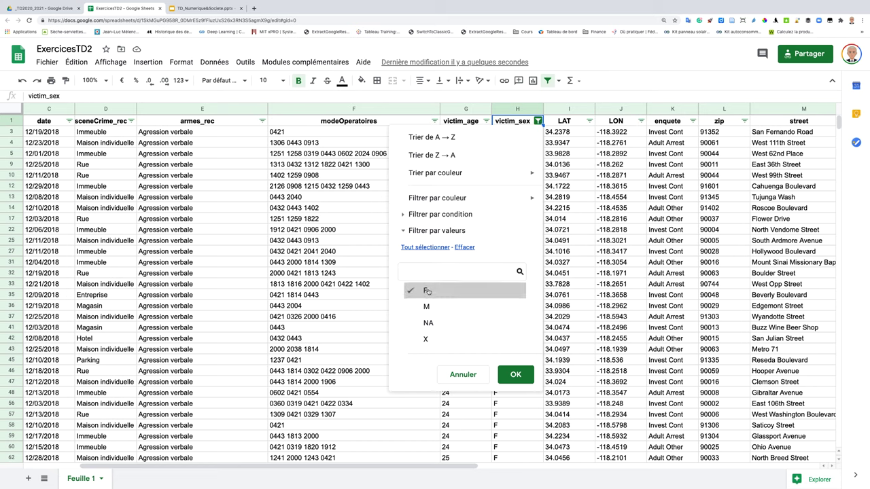
click(516, 374)
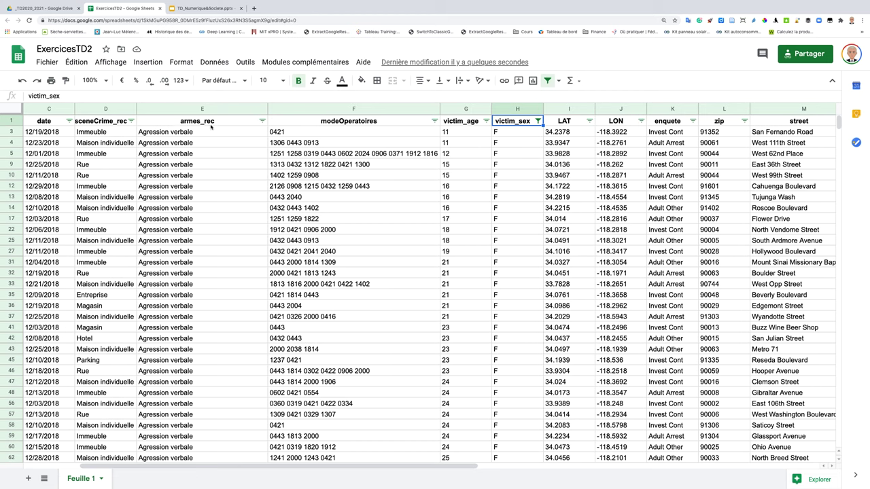
Filter the armes_rec column to show only Armes à feu rows.
click(262, 121)
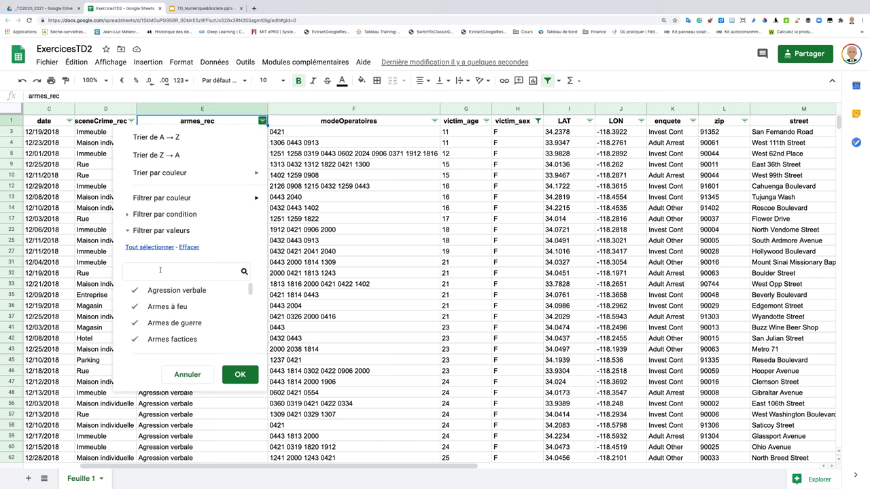
click(189, 247)
scroll(182, 311, down, 1)
scroll(183, 311, down, 2)
scroll(183, 312, down, 2)
scroll(181, 312, down, 2)
scroll(181, 312, down, 1)
scroll(181, 312, up, 5)
scroll(181, 312, up, 3)
click(182, 308)
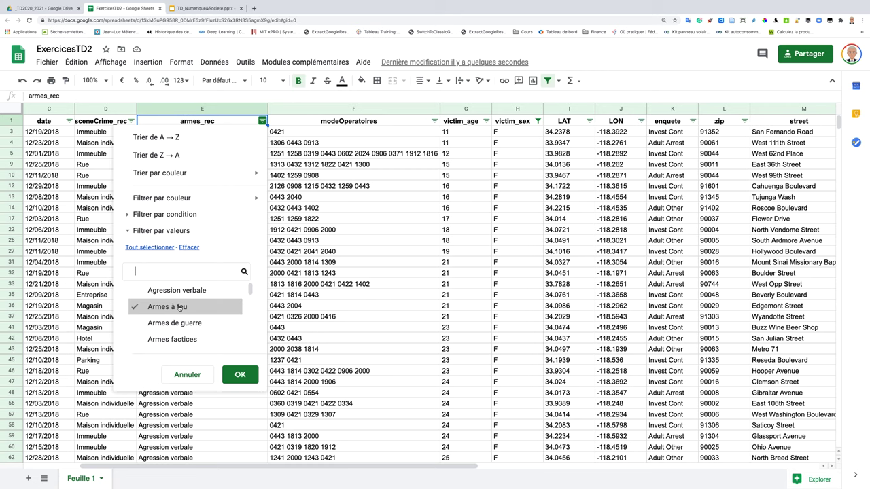
click(241, 376)
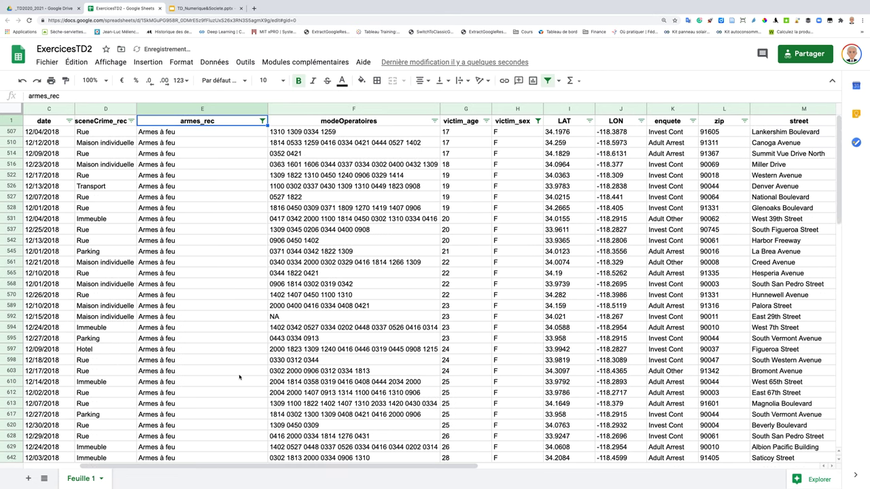
Filter the sceneCrime_rec column to show only Parking rows.
click(132, 121)
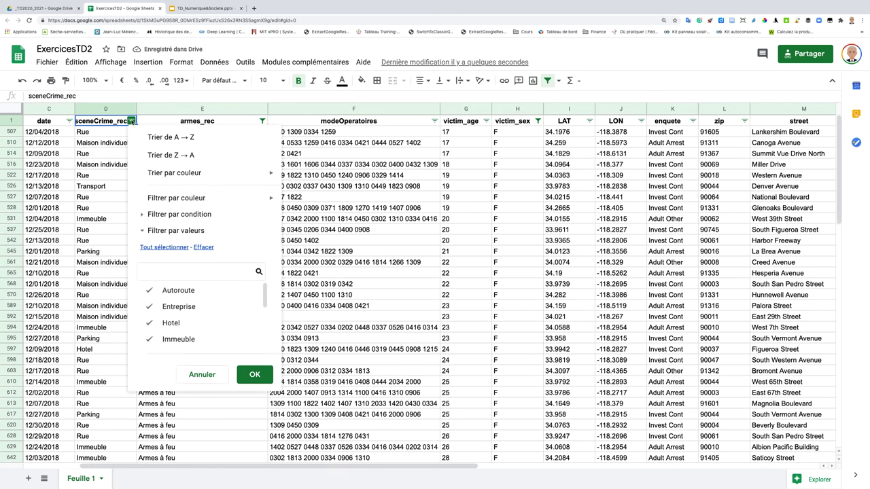
scroll(180, 306, down, 3)
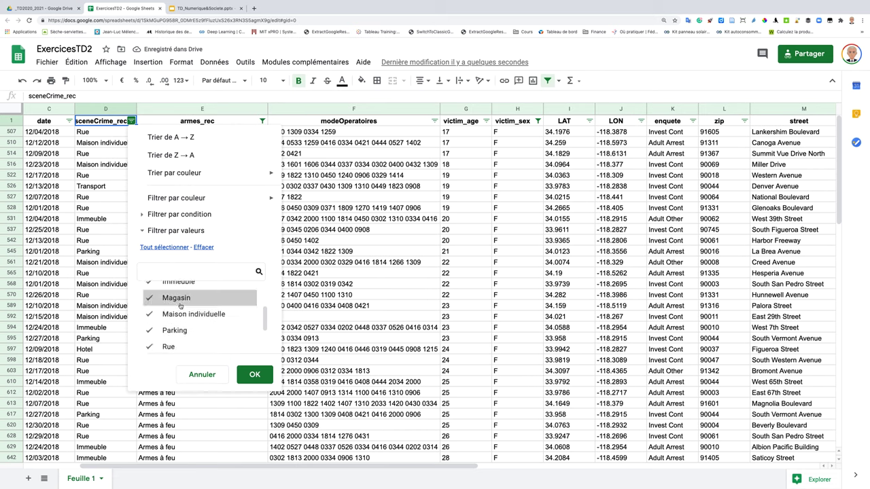
click(203, 247)
click(161, 326)
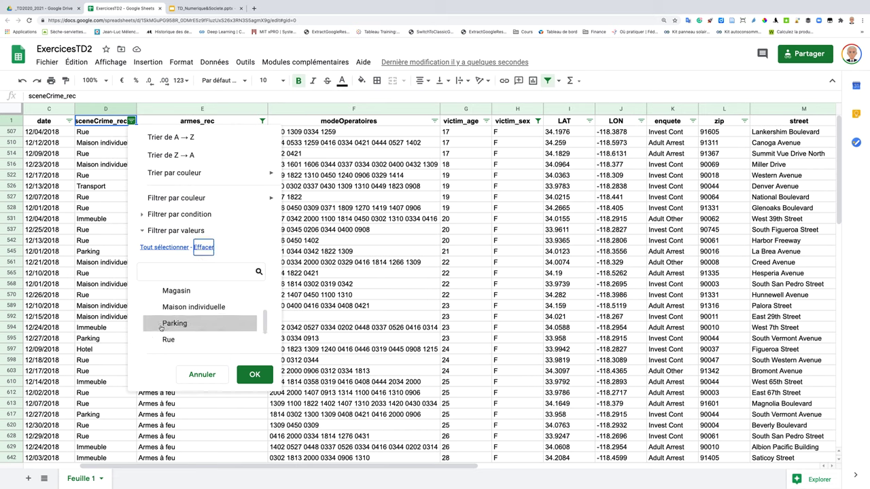
click(248, 377)
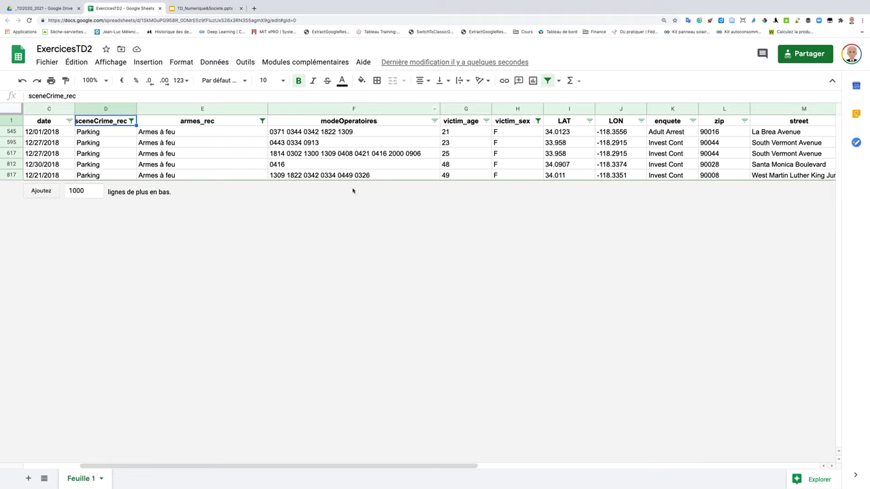
click(209, 63)
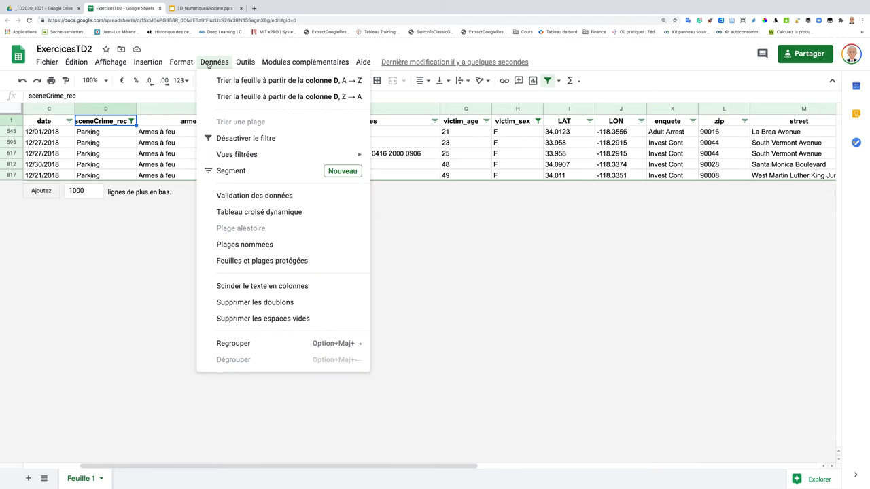
Sort the whole filtered range, with a header row, by victim_age Z→A.
click(133, 155)
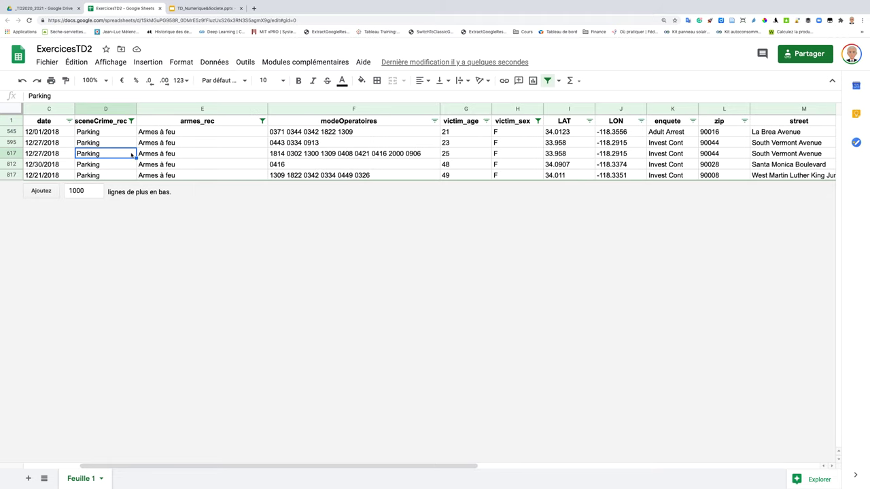
key(ctrl+a)
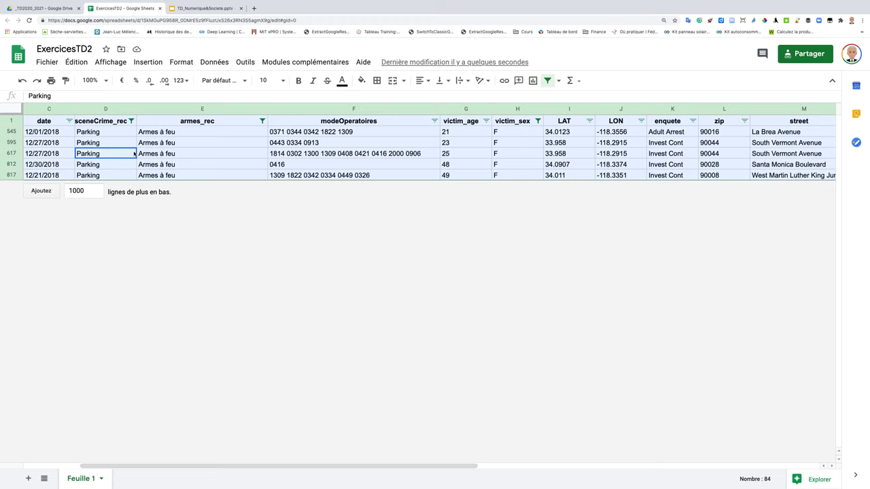
click(213, 62)
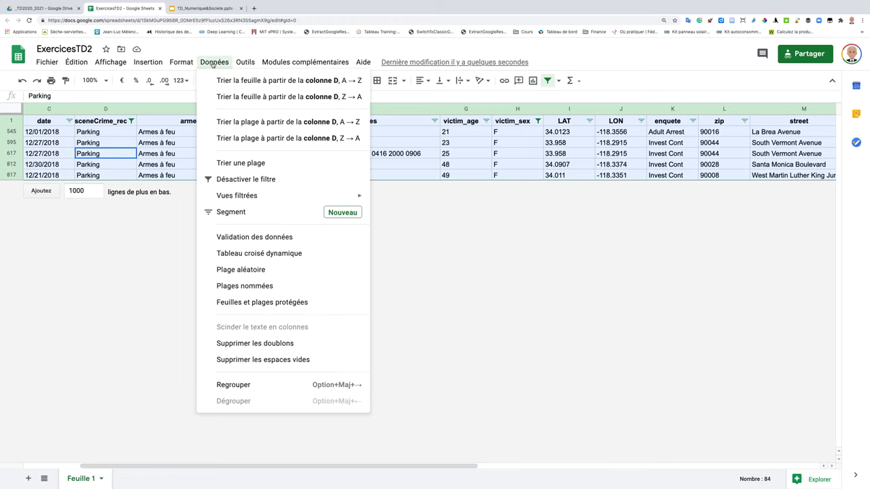
click(226, 163)
click(334, 230)
click(355, 255)
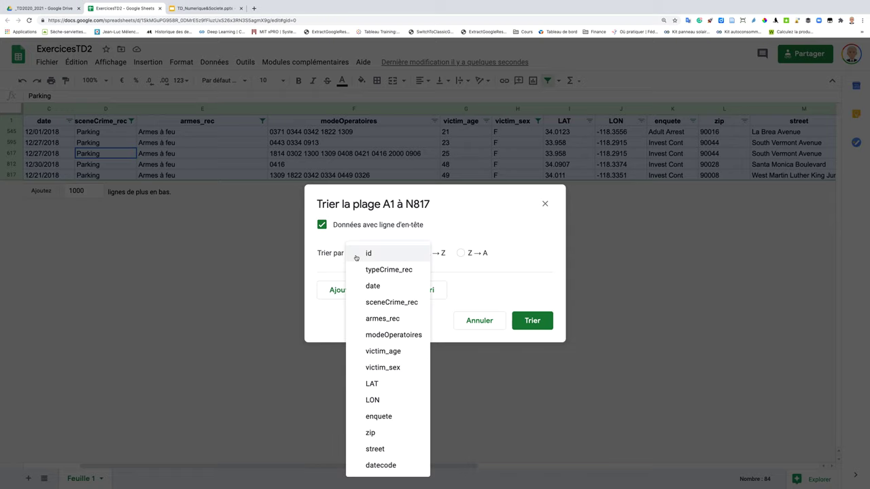
click(383, 351)
click(462, 252)
click(535, 320)
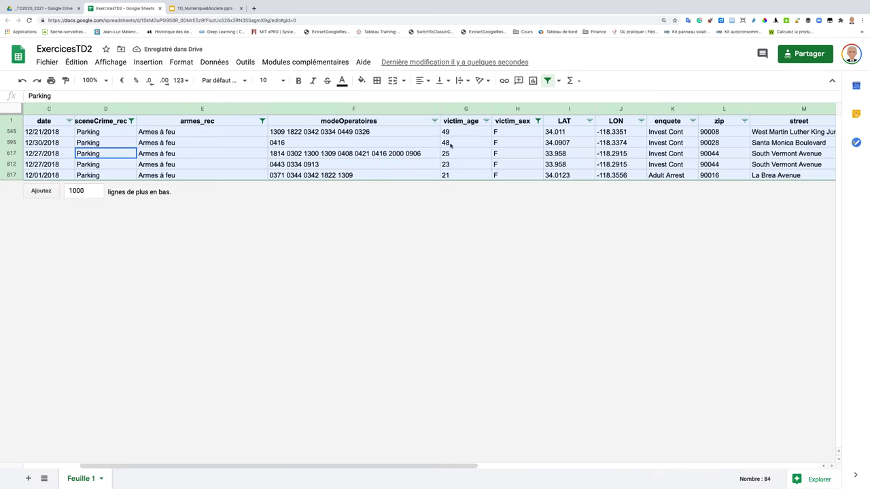
click(491, 143)
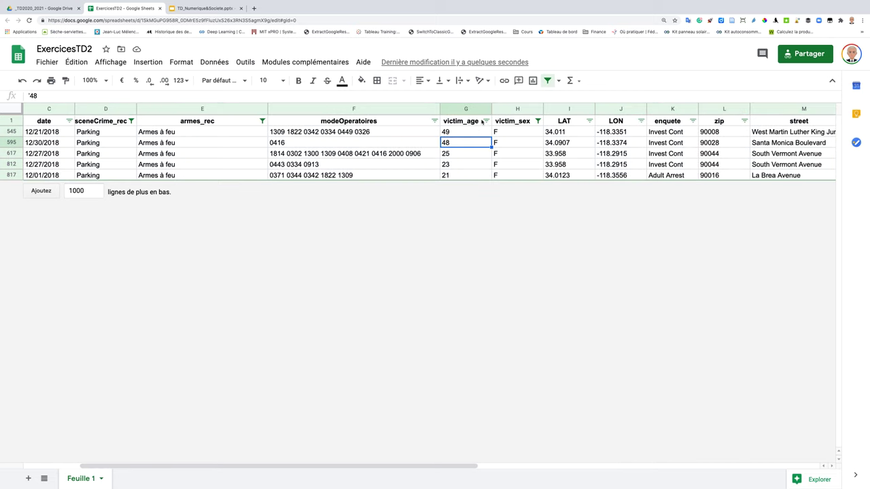
Inspect the enquete values of the filtered rows, such as Adult Arrest and Invest Cont.
scroll(556, 152, right, 5)
scroll(554, 152, right, 8)
scroll(554, 152, left, 10)
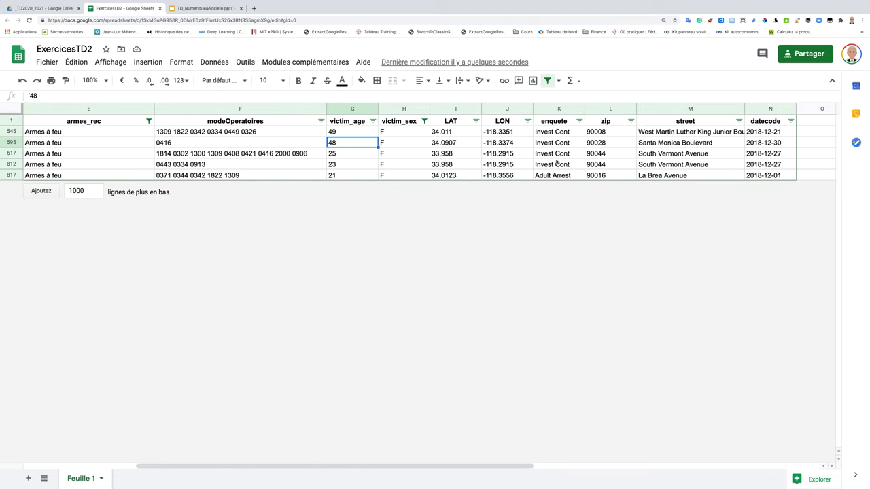
click(554, 176)
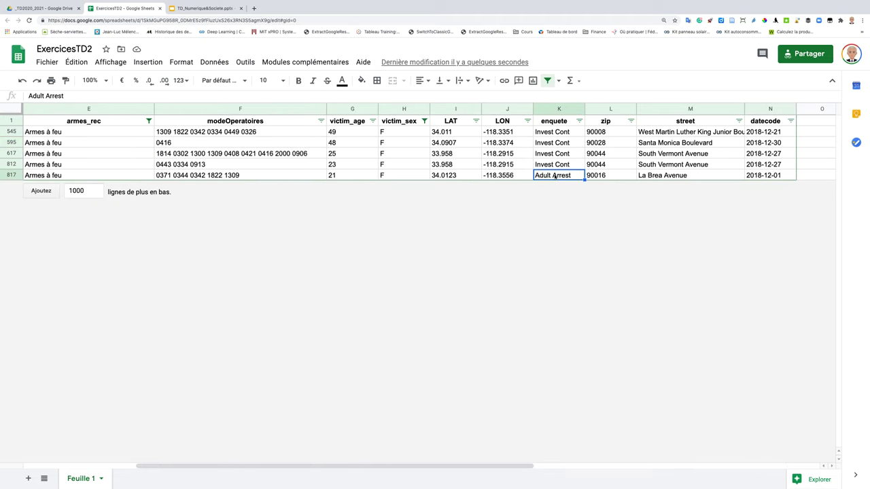
click(556, 133)
click(553, 164)
Turn off the filter from the Données menu so all crime rows show again.
scroll(553, 164, left, 4)
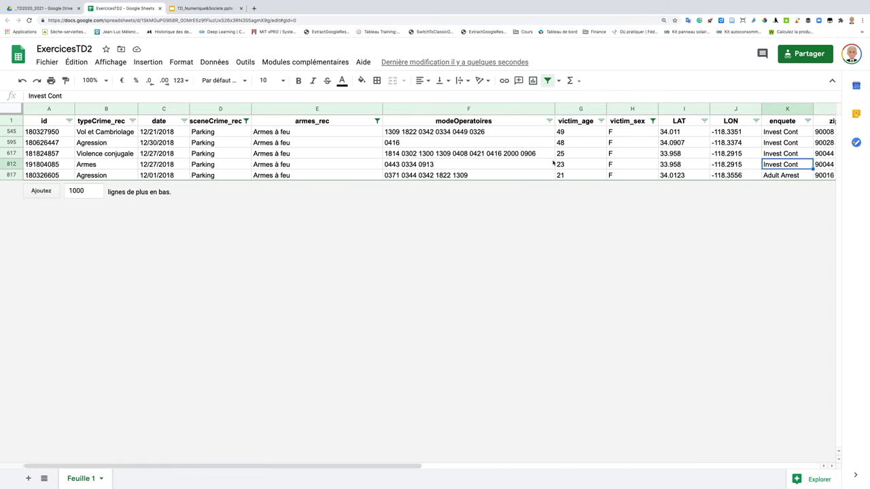
click(208, 64)
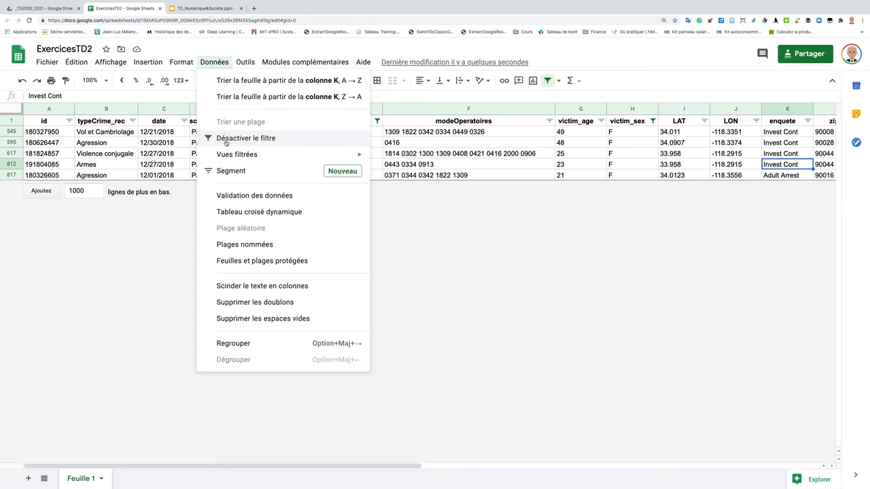
click(227, 139)
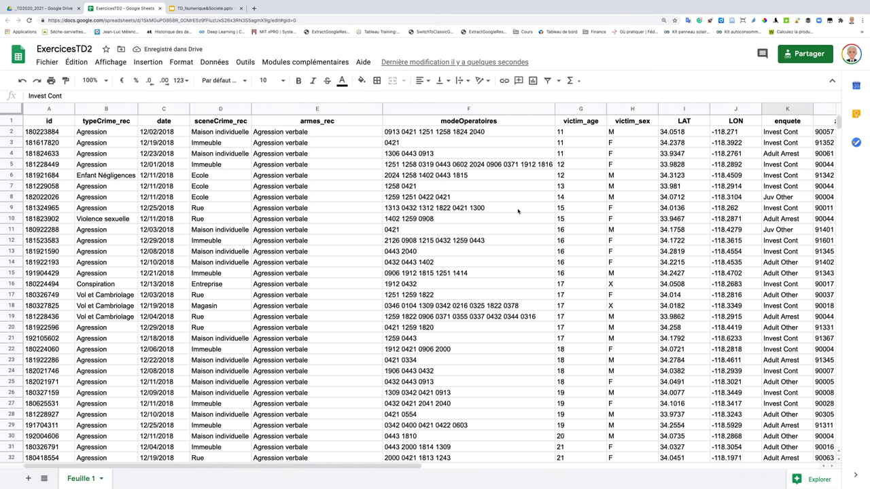
scroll(519, 210, down, 3)
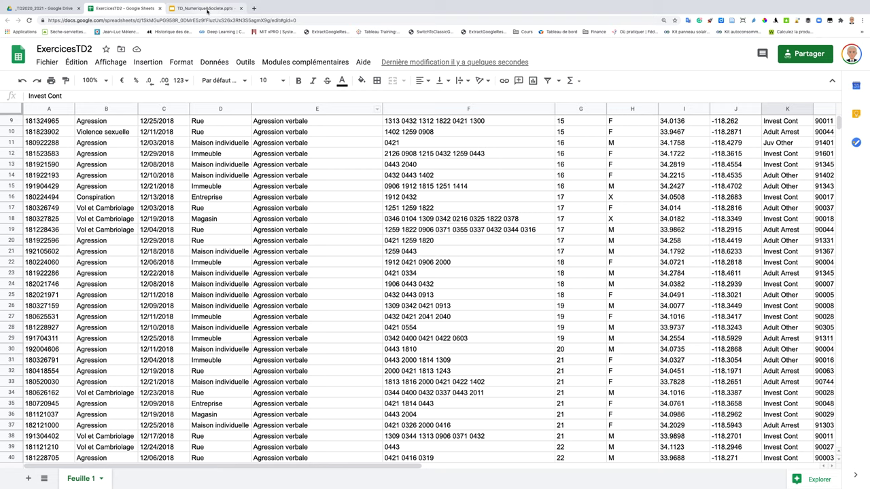
In the course slides, make the 'Filtrer les données' bullet on slide 25 bold.
click(207, 8)
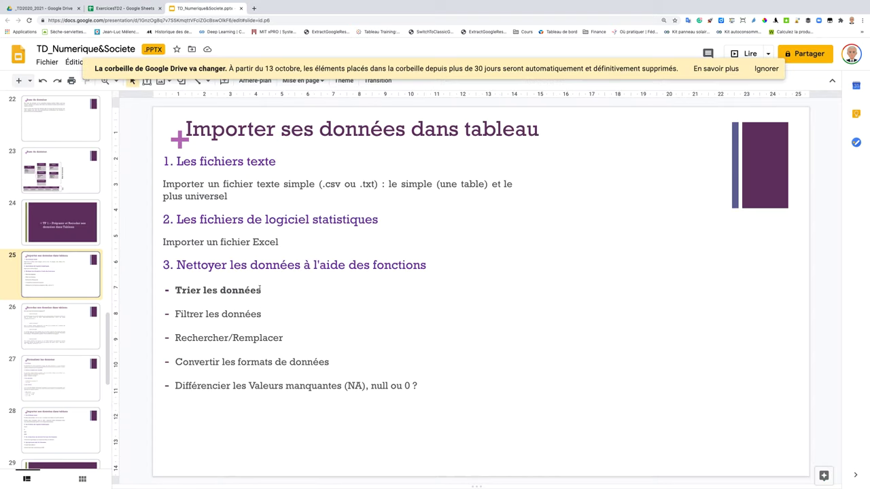
drag(266, 314, 170, 311)
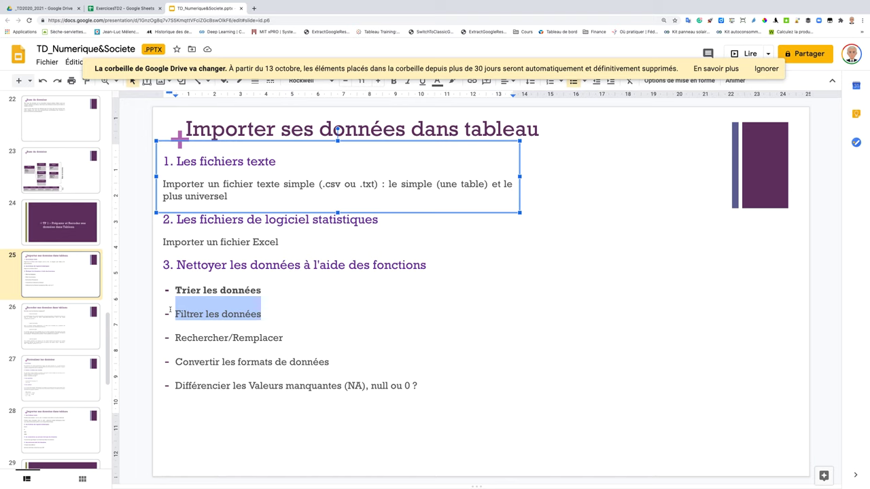
key(ctrl+b)
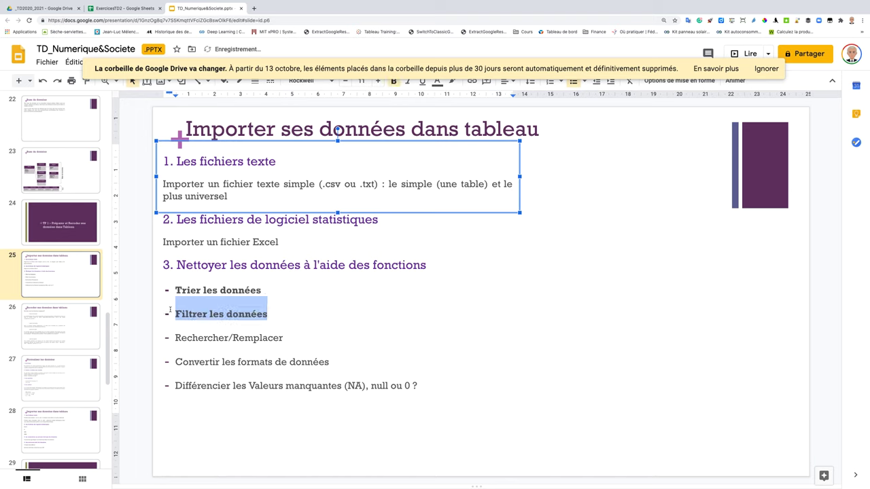
Compare its styling with 'Trier les données' and select the 'Rechercher/Remplacer' bullet.
double_click(184, 291)
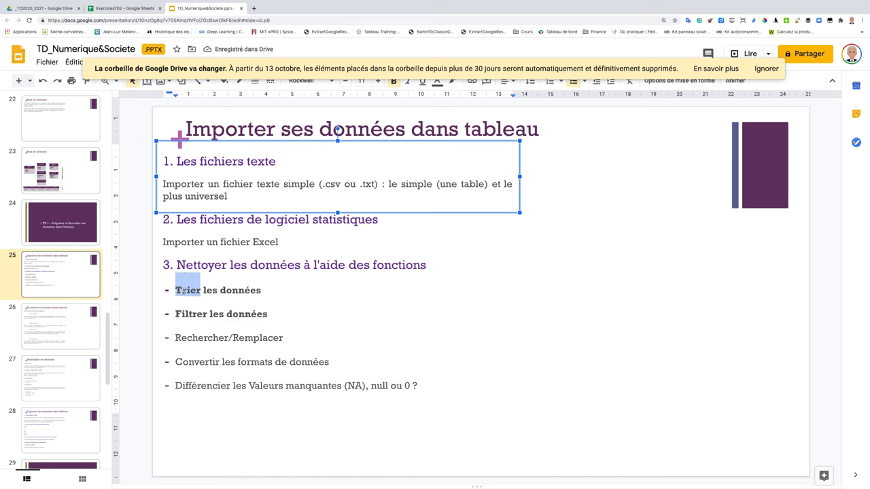
double_click(182, 312)
click(183, 289)
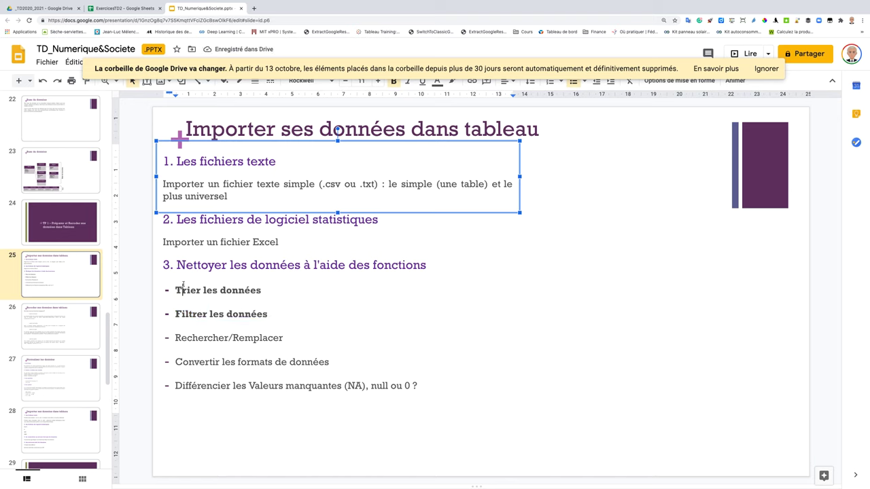
double_click(184, 288)
click(184, 314)
double_click(190, 289)
click(193, 314)
drag(175, 338, 283, 338)
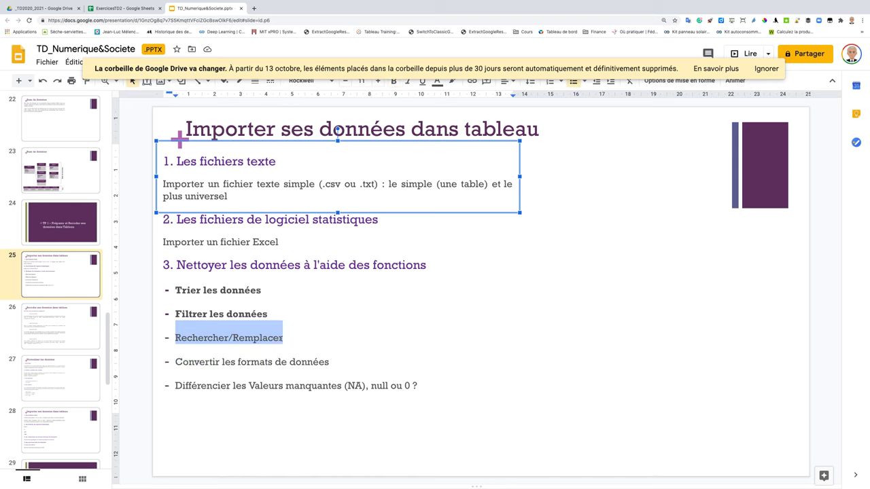
click(131, 9)
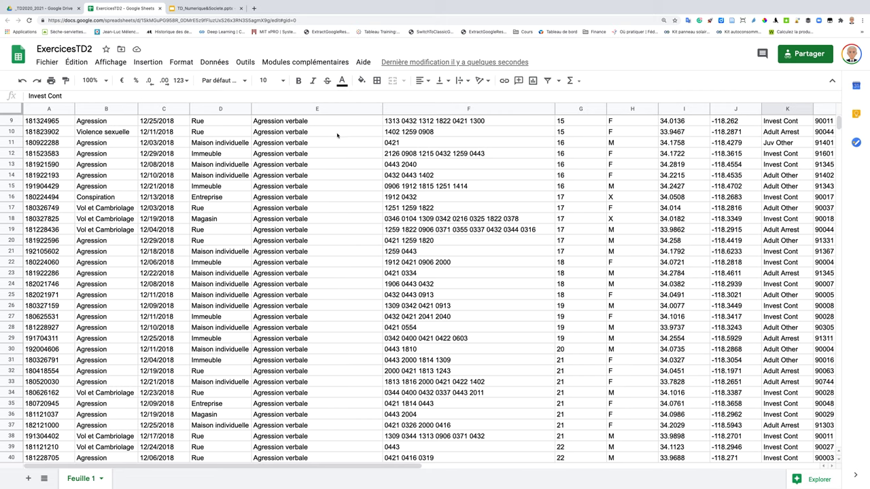
Inspect the LAT value 34.0518 in cell I2 without changing it, and select the LAT column.
scroll(320, 146, right, 3)
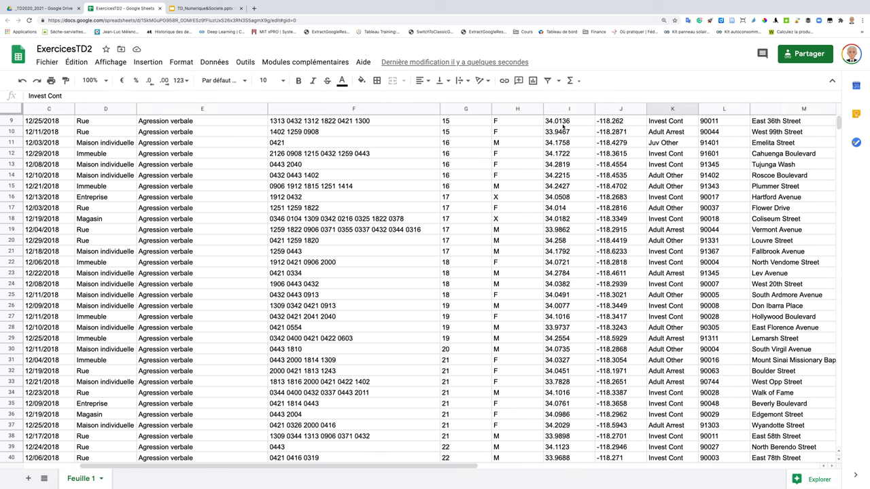
scroll(557, 145, up, 3)
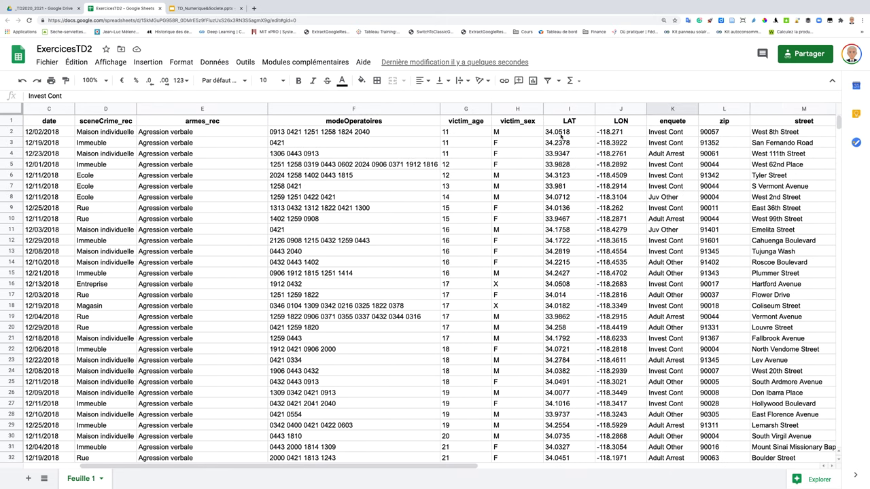
click(561, 136)
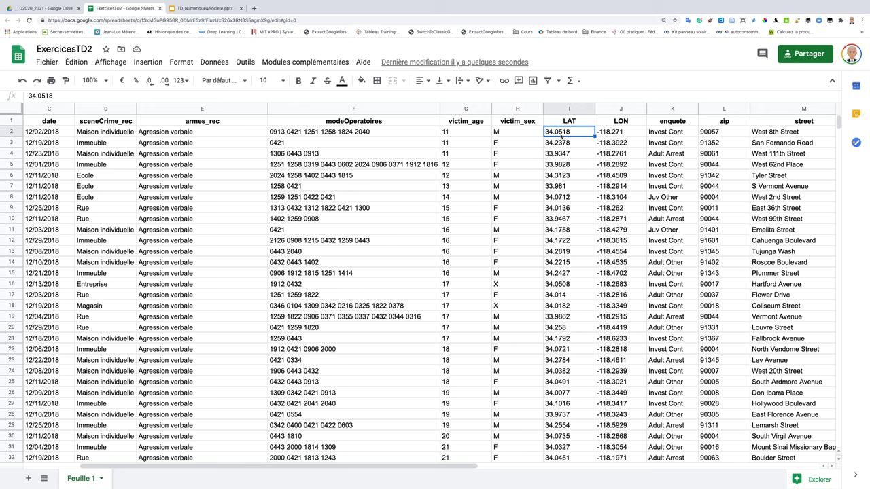
double_click(557, 133)
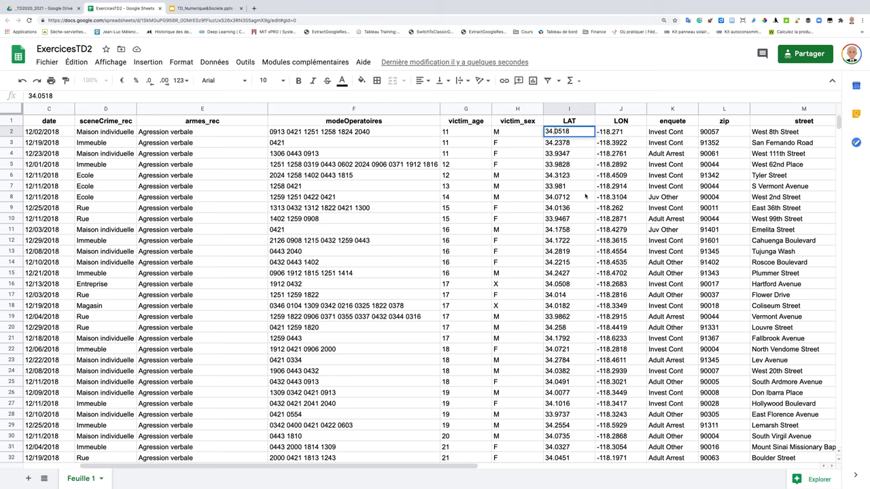
scroll(571, 270, right, 5)
scroll(571, 270, left, 4)
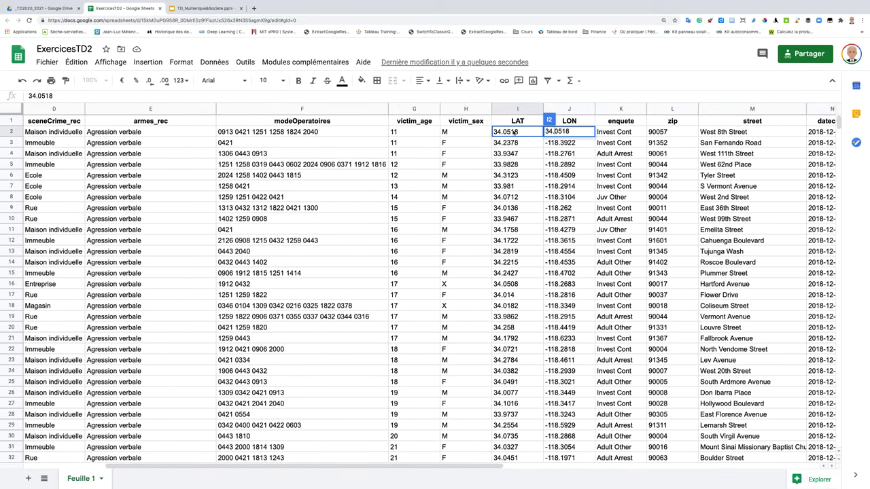
key(Escape)
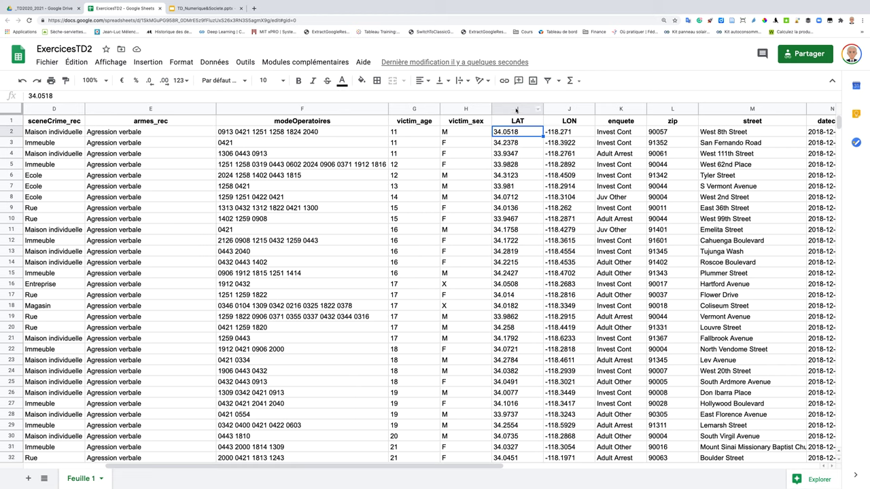
click(517, 109)
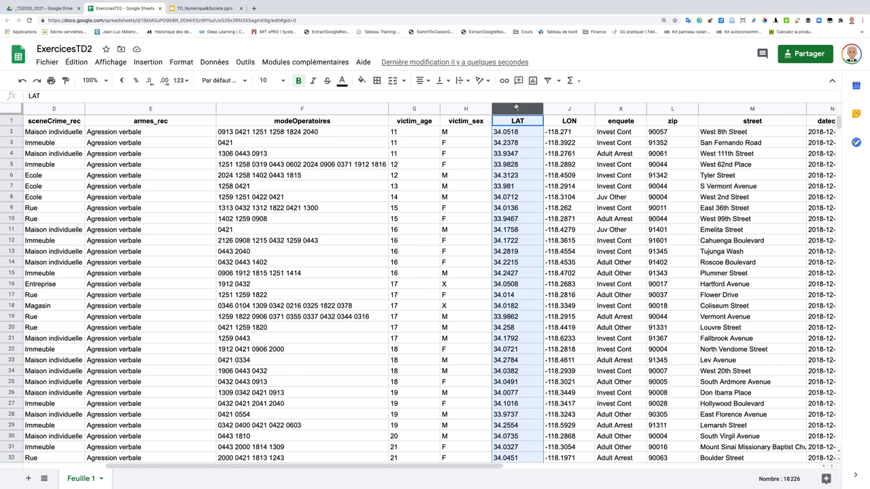
With LAT column I selected, open the sheet search box, briefly trying the full Find and replace dialog.
key(ctrl+f)
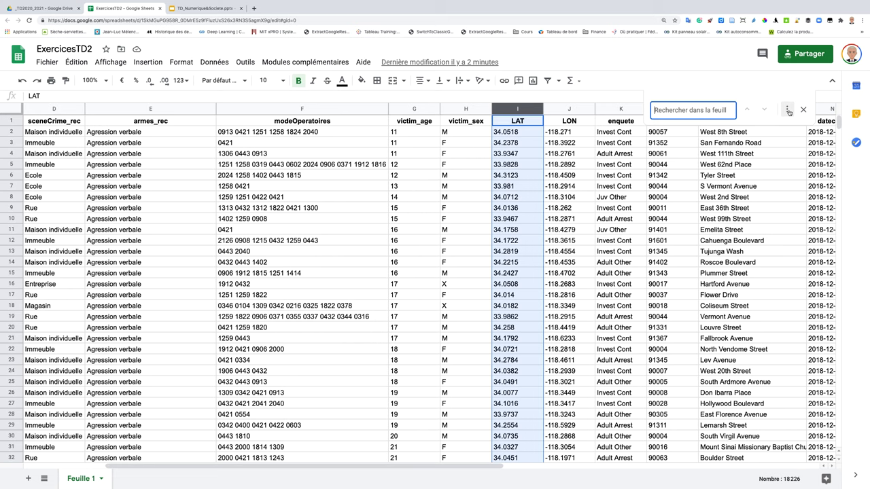
click(788, 110)
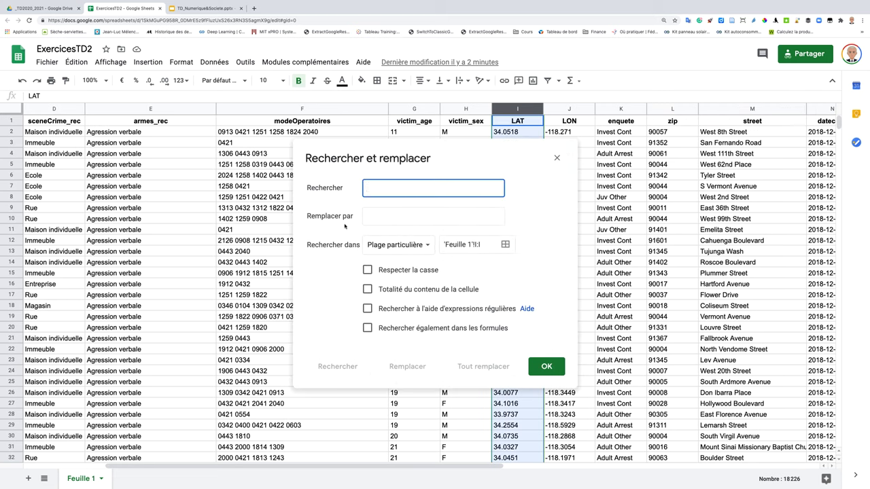
click(697, 305)
click(546, 366)
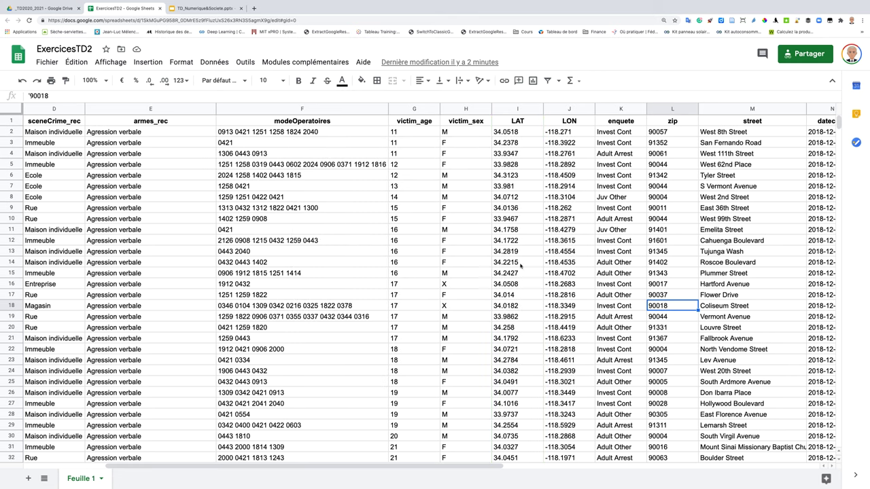
click(515, 109)
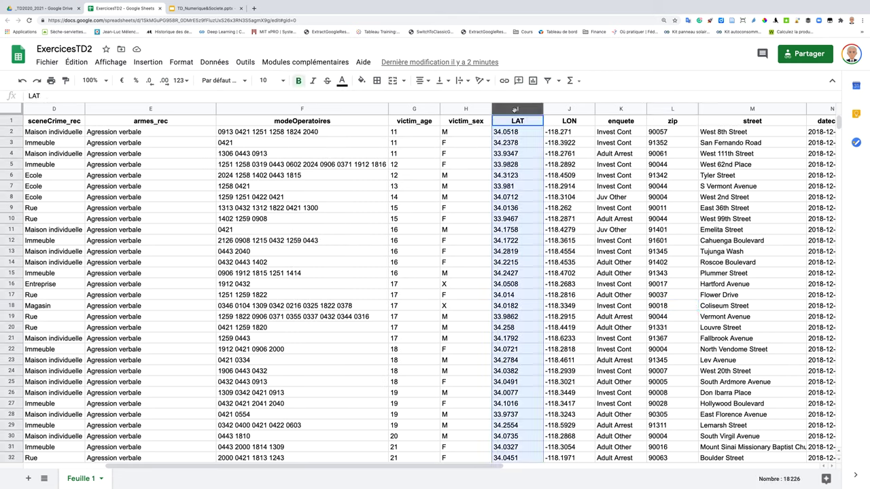
key(ctrl+f)
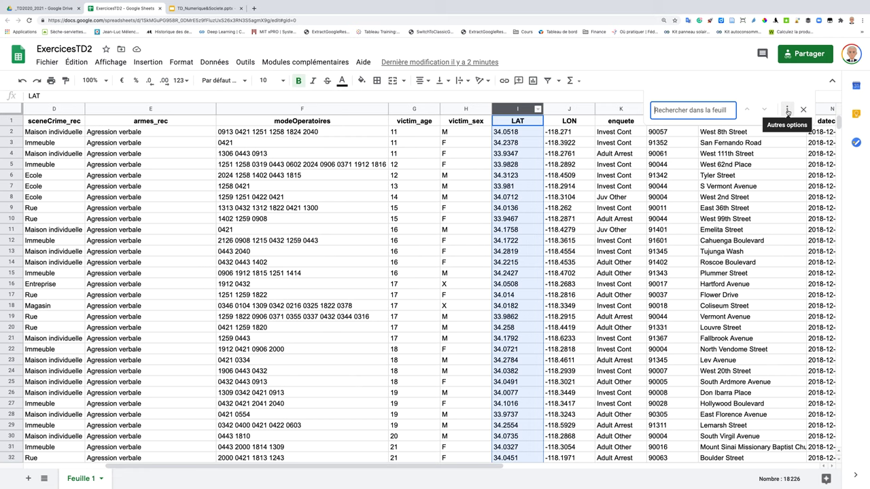
In Find and replace, search for '.' and set ',' as the replacement.
click(787, 111)
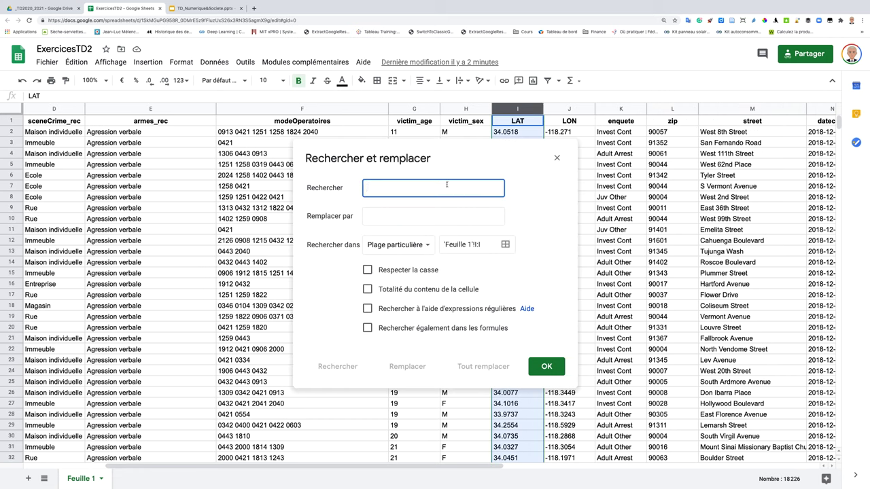
text(.)
click(384, 218)
text(,)
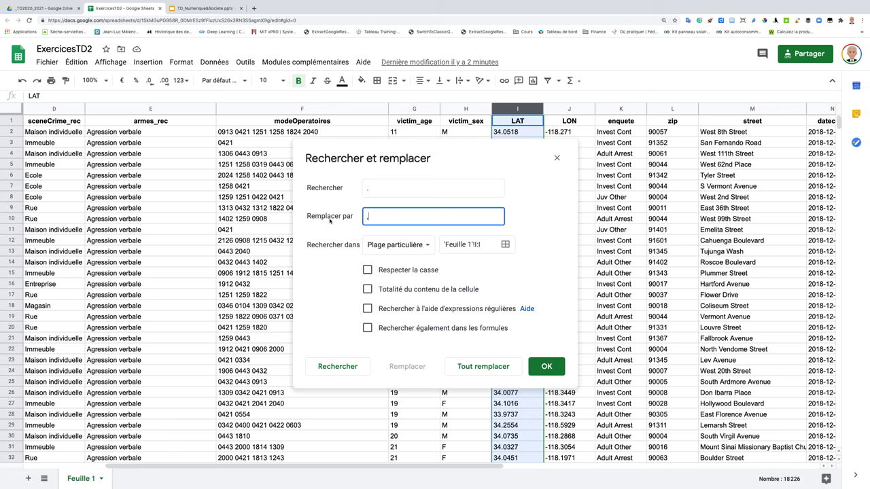
click(356, 219)
click(381, 217)
Limit the search to range I:I and replace all, converting 18,220 LAT decimal points to commas.
click(386, 248)
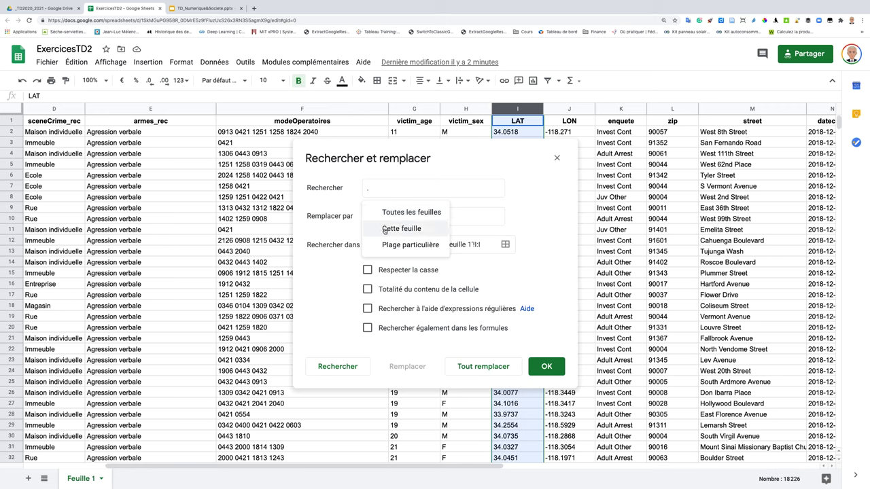
click(387, 244)
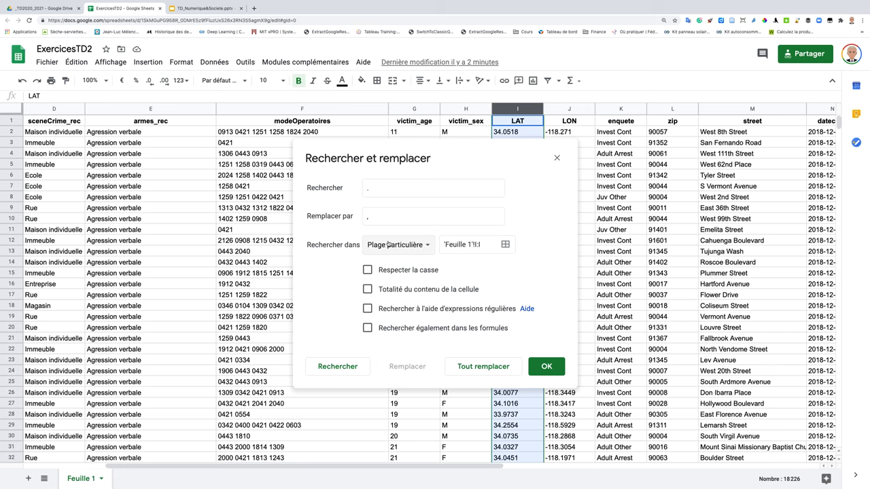
click(505, 244)
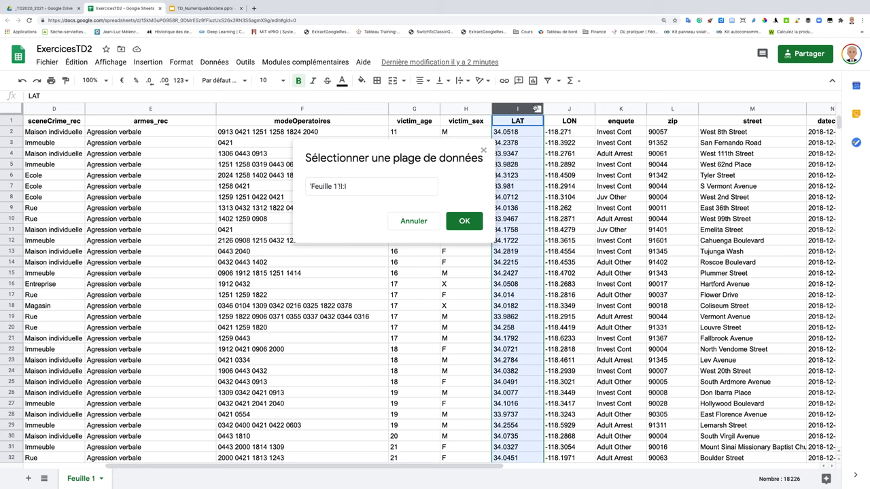
click(559, 108)
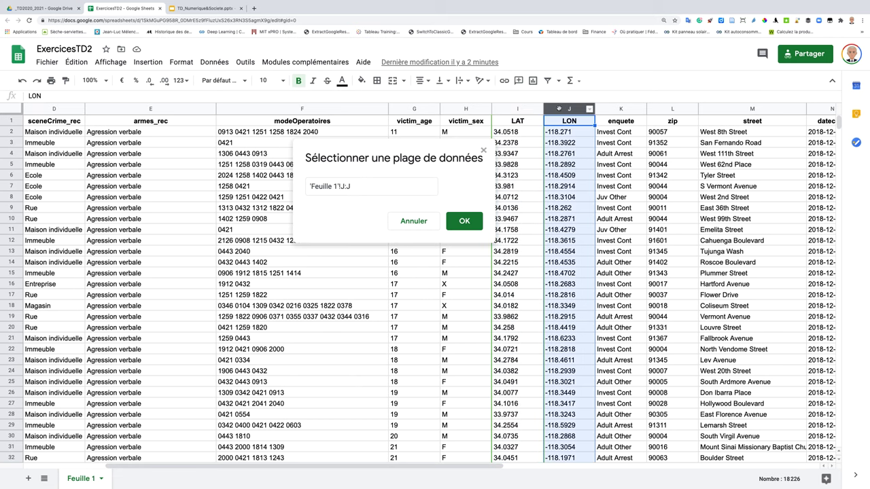
click(530, 109)
drag(561, 133, 572, 218)
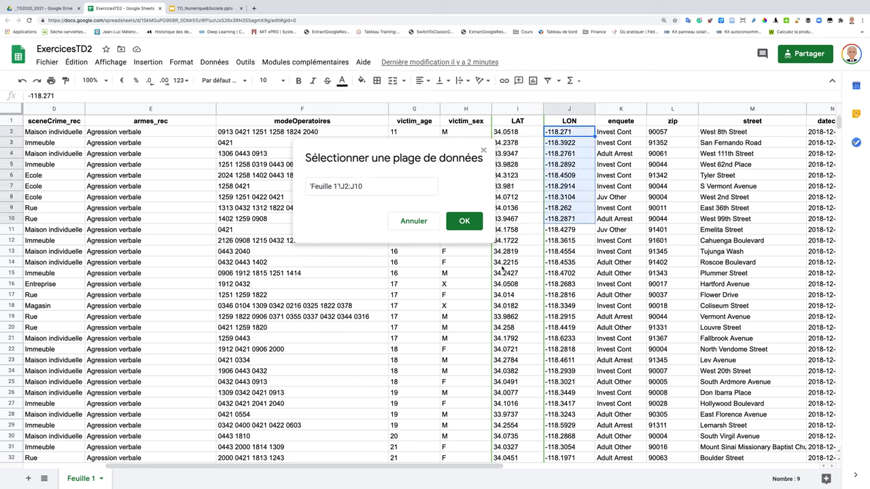
drag(515, 263, 503, 326)
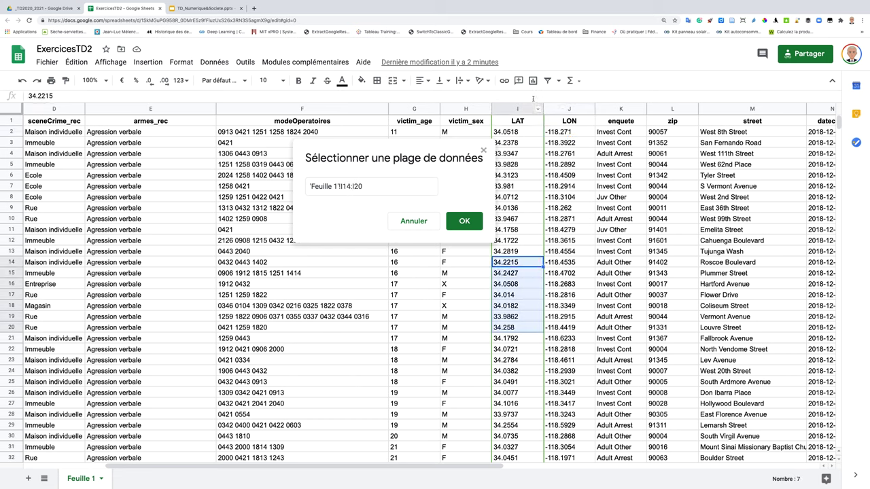
click(637, 159)
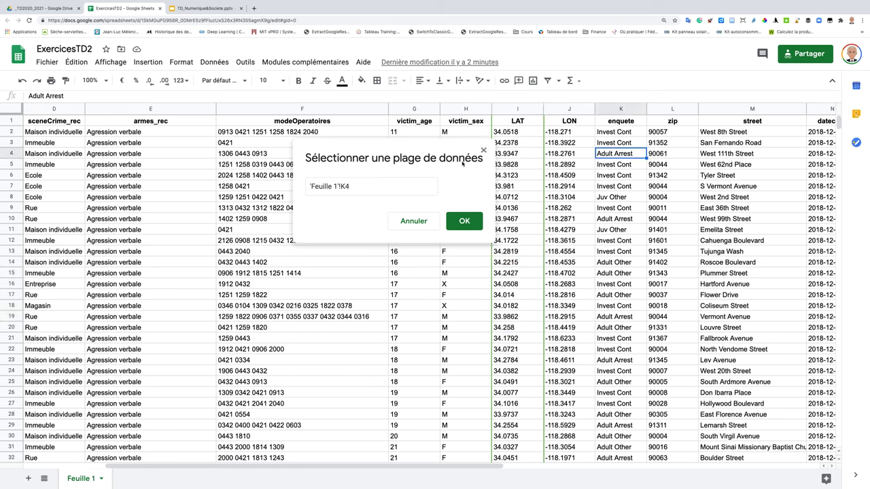
click(518, 109)
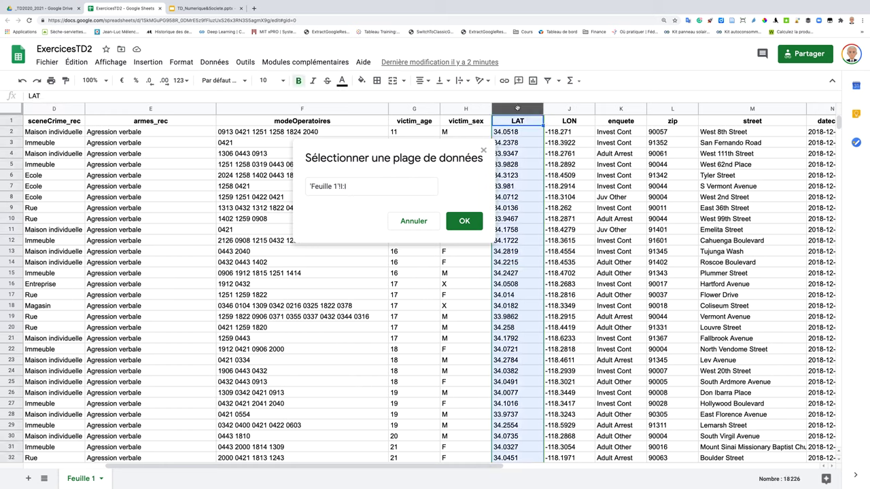
click(460, 224)
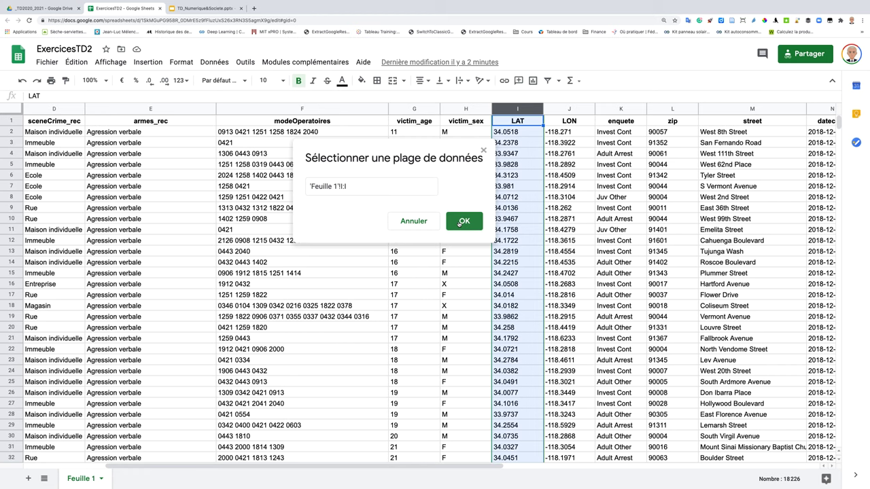
double_click(479, 245)
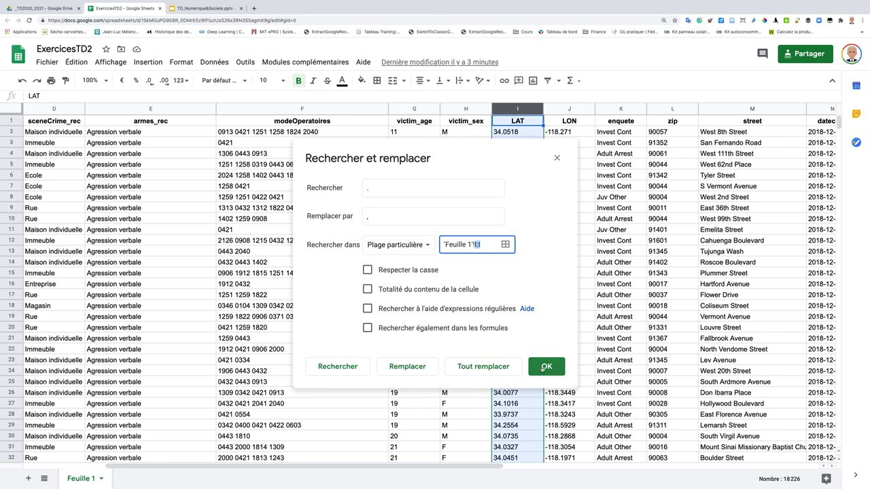
click(488, 371)
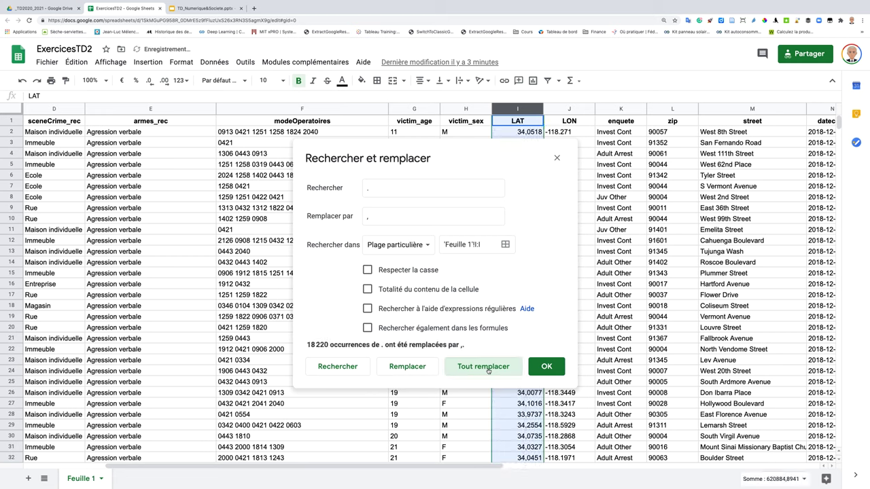
click(544, 368)
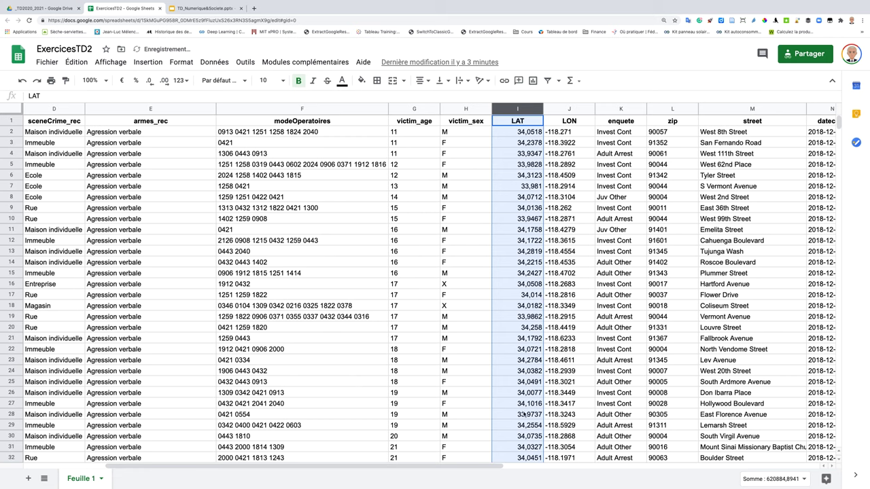
Select the LON column and set Find and replace to swap '.' for ','.
click(567, 110)
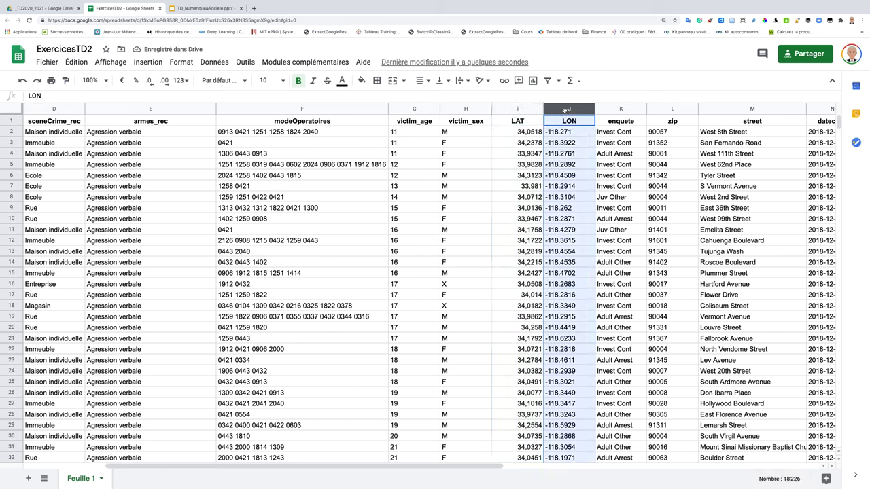
click(512, 144)
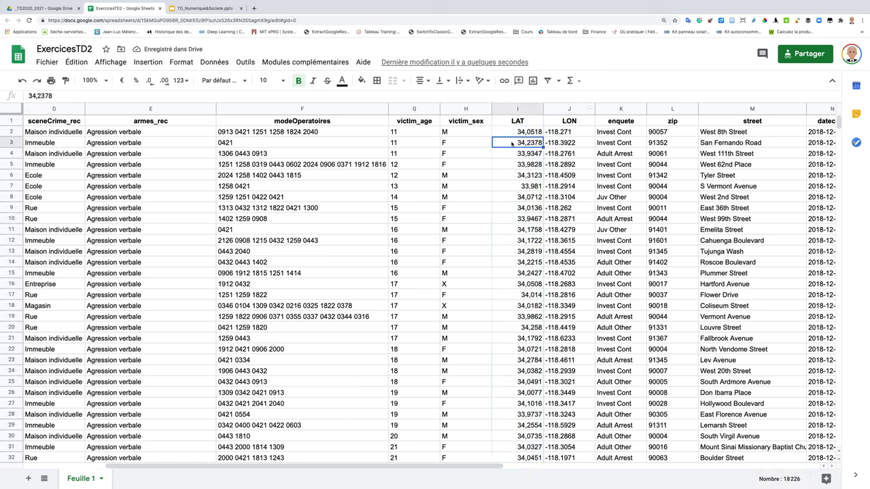
key(ctrl+f)
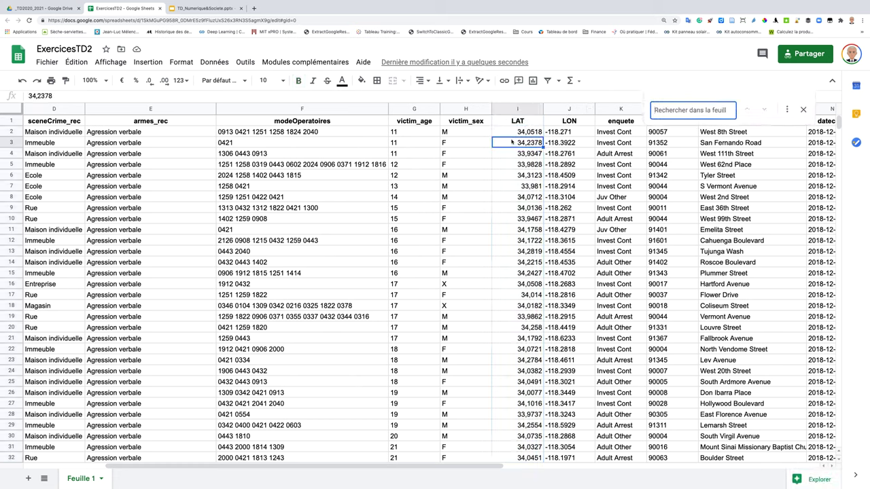
click(787, 110)
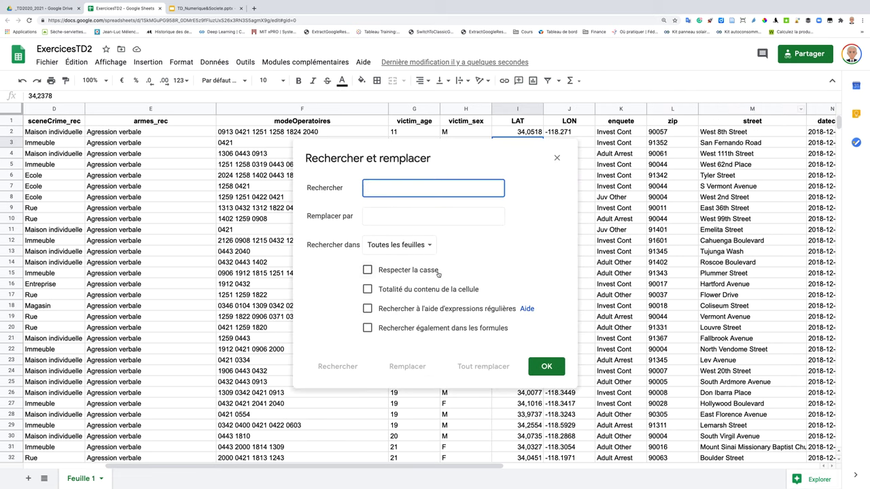
text(,)
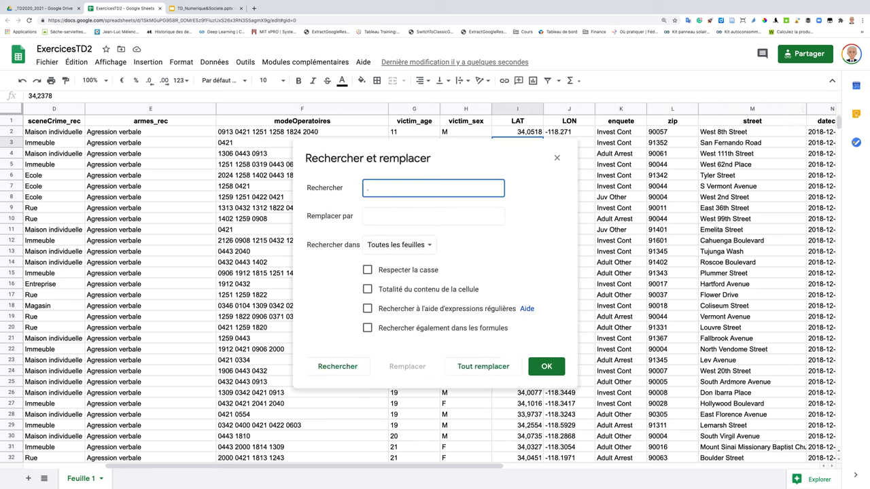
click(385, 216)
text(,)
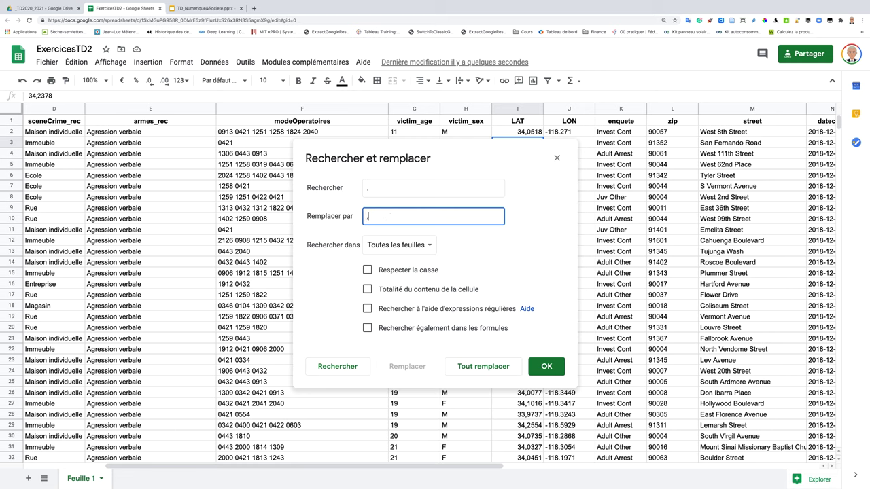
Restrict the search to range J:J and replace all 18,225 LON decimal points with commas.
click(398, 245)
click(408, 277)
click(505, 244)
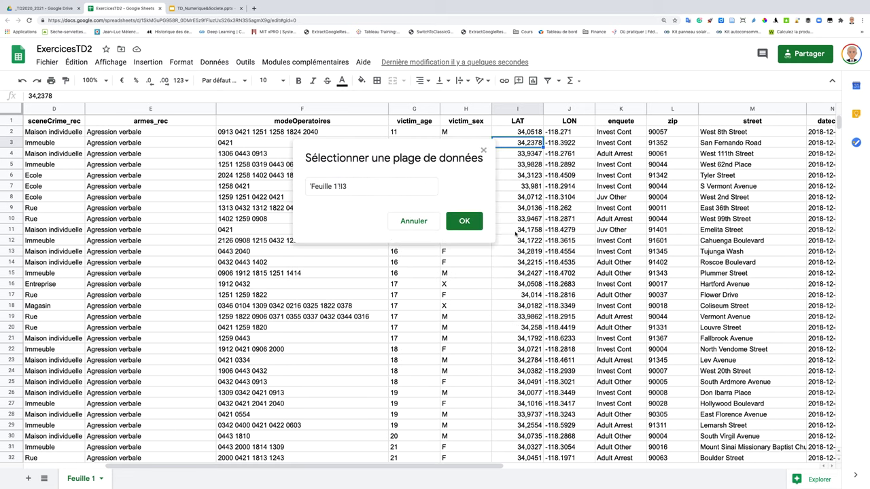
click(565, 109)
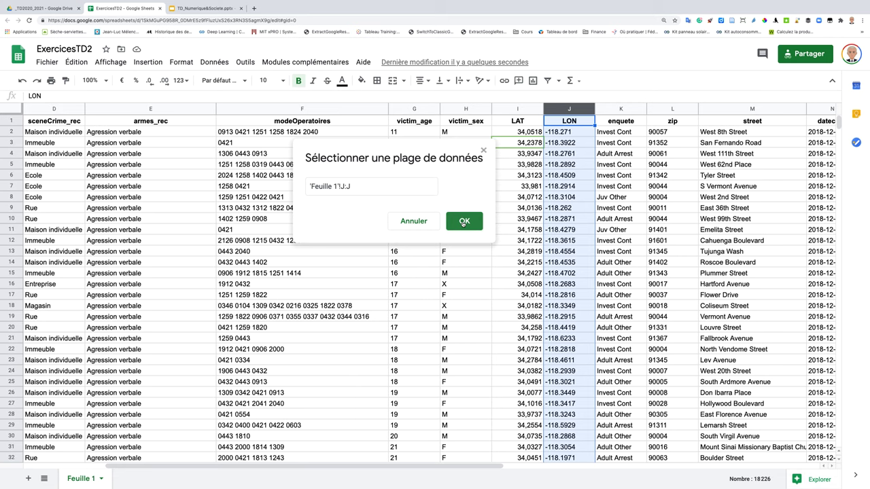
click(463, 221)
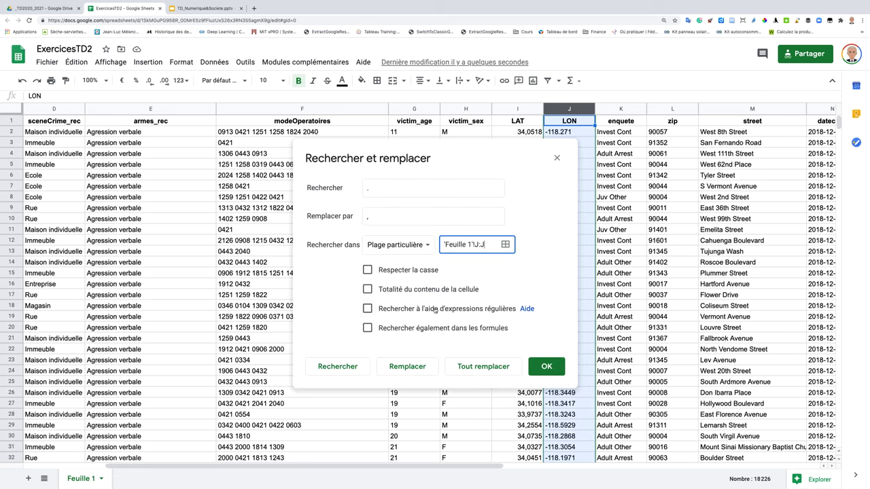
click(479, 368)
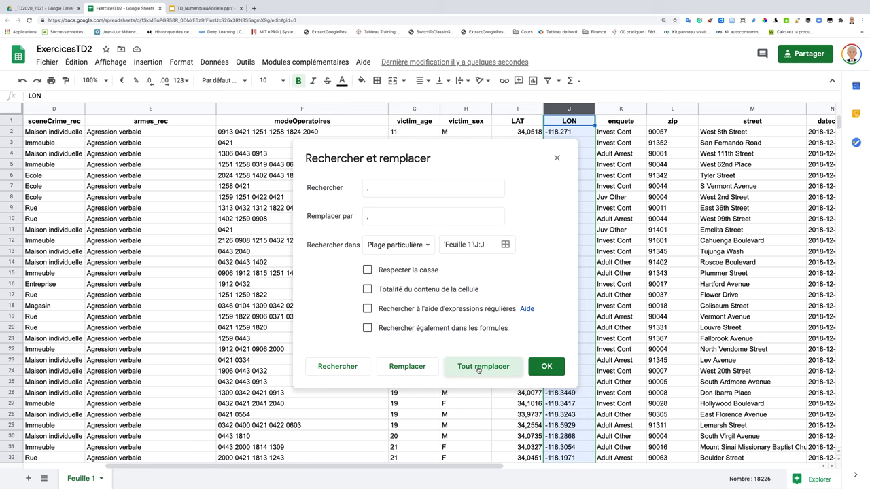
click(547, 367)
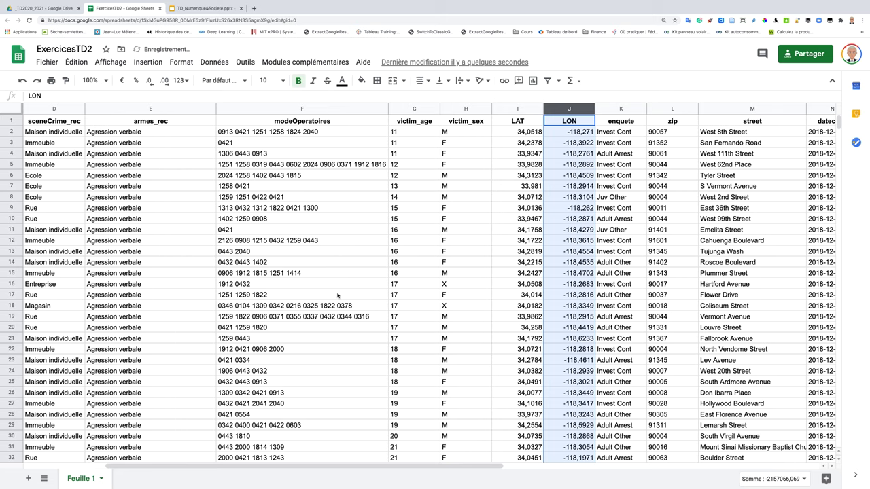
scroll(338, 295, left, 5)
scroll(335, 296, right, 2)
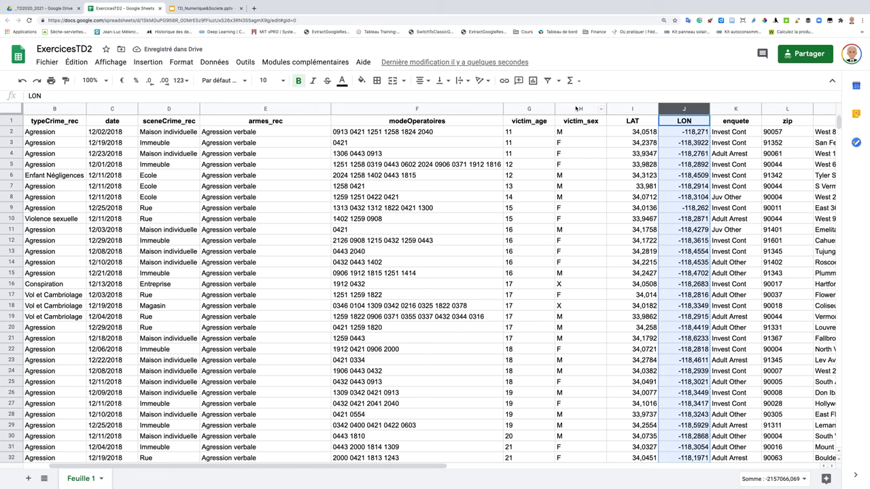
Select victim_age column G and enter NA as the Find and replace search term.
click(528, 109)
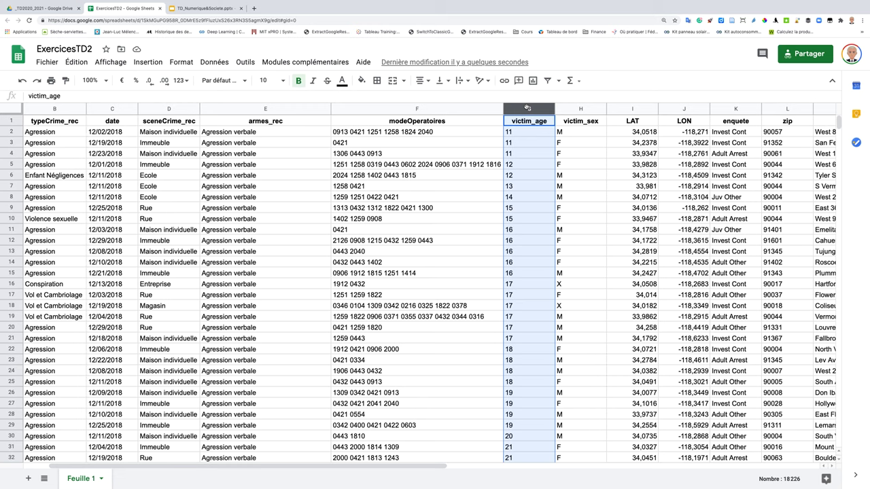
key(ctrl+f)
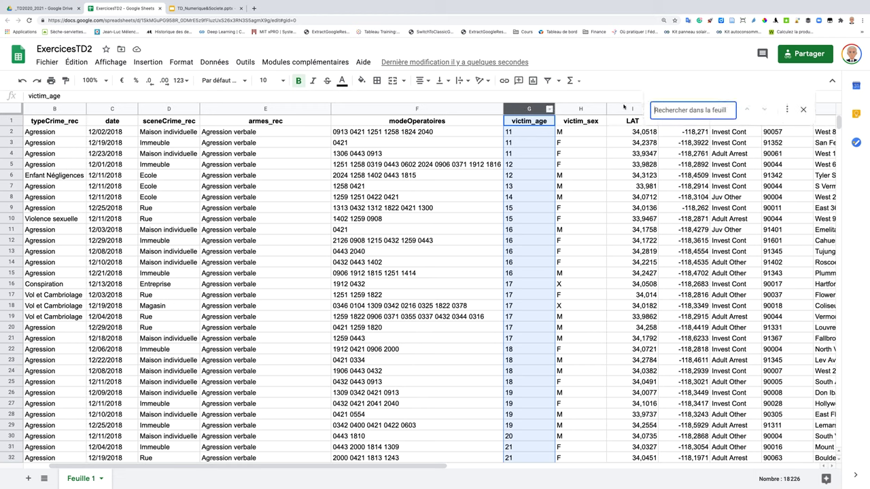
click(787, 110)
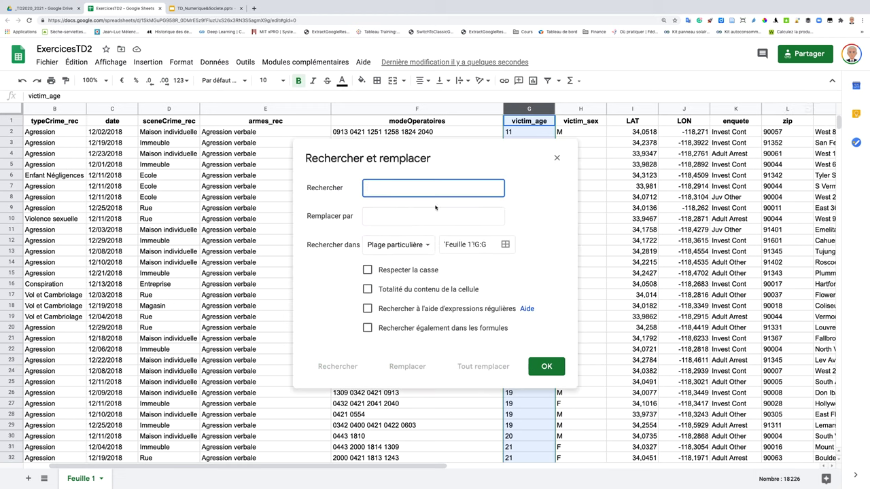
text(NA)
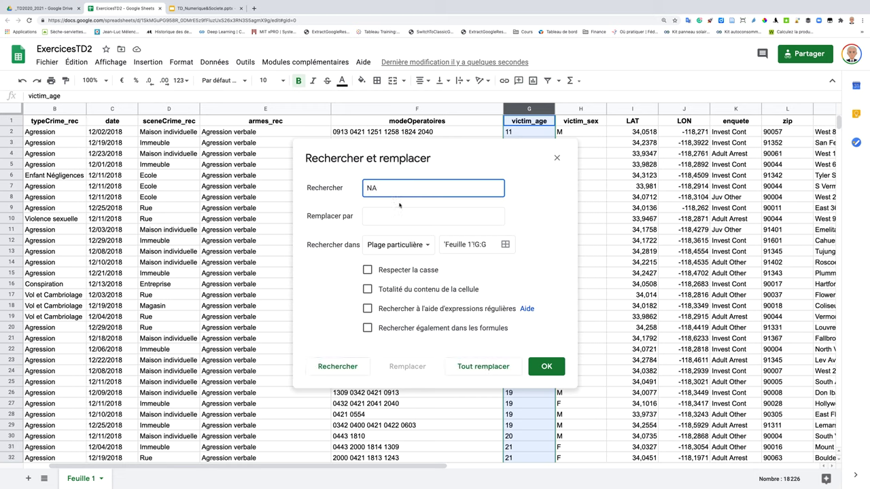
click(385, 219)
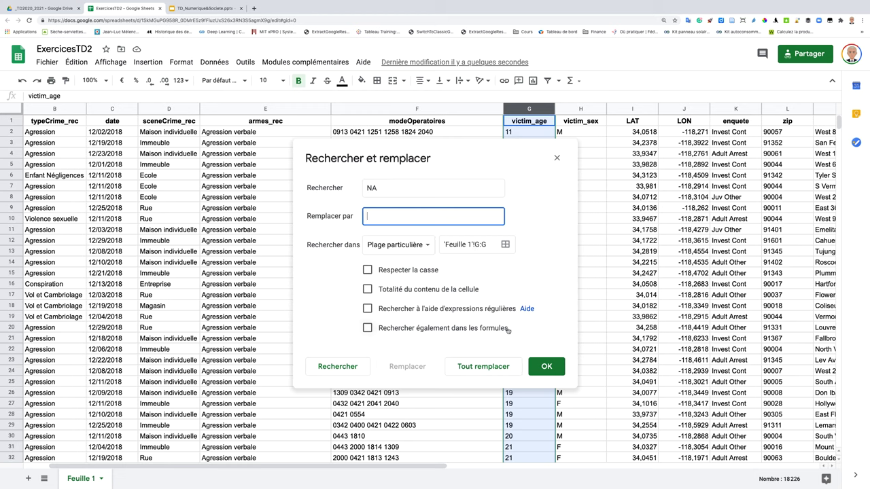
Replace all 3,562 NA entries in column G with blanks, close the dialog, and select the sheet.
click(494, 371)
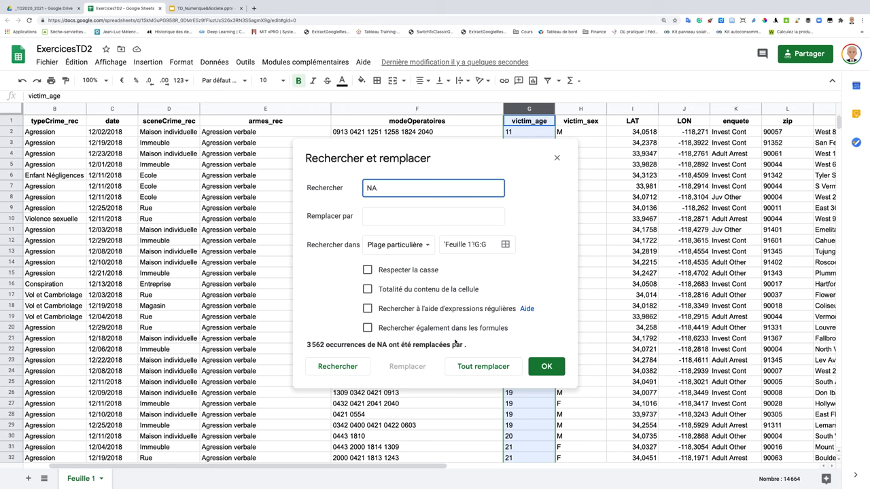
click(549, 364)
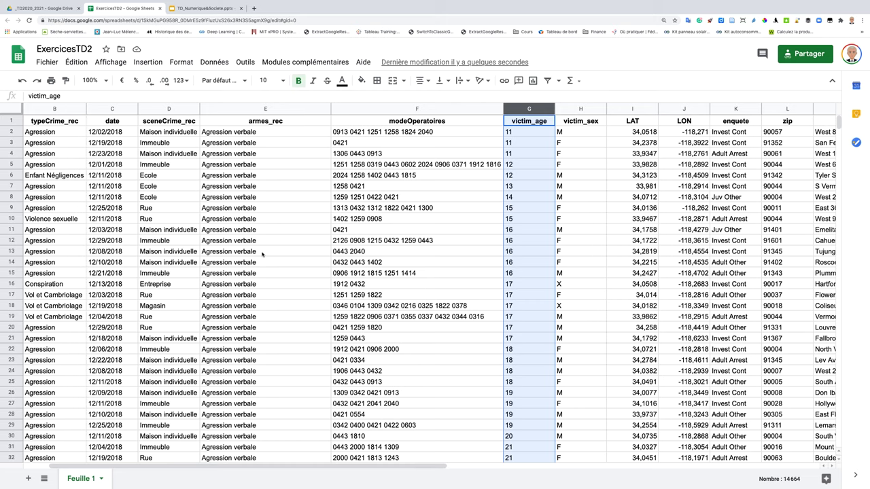
key(ctrl+a)
Sort the data range by victim_age Z → A with a header row, then deselect.
click(215, 61)
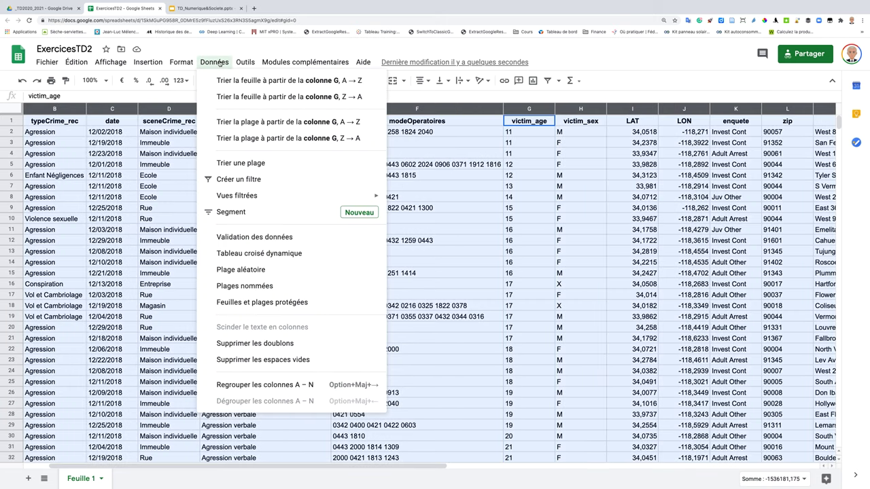
click(240, 164)
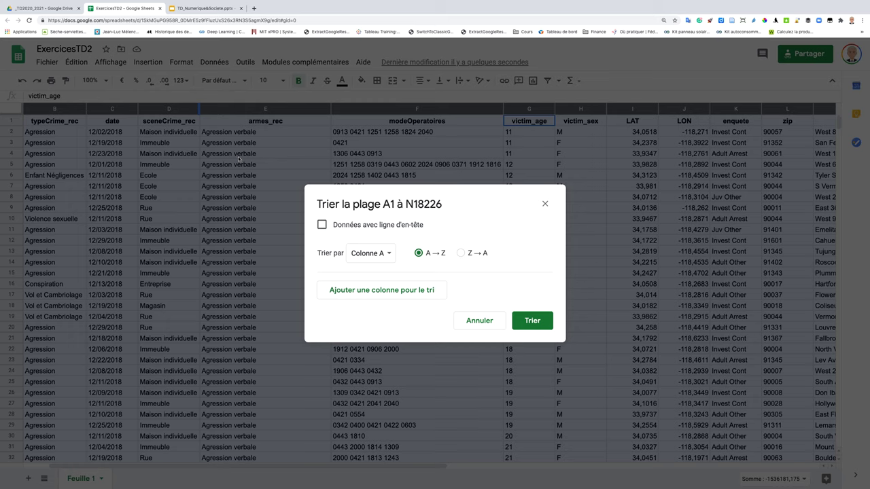
click(461, 252)
click(322, 224)
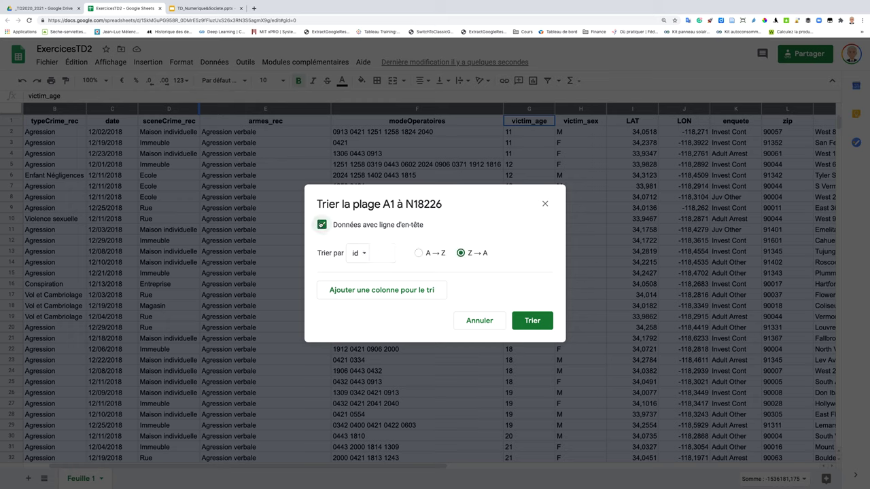
click(358, 253)
click(384, 350)
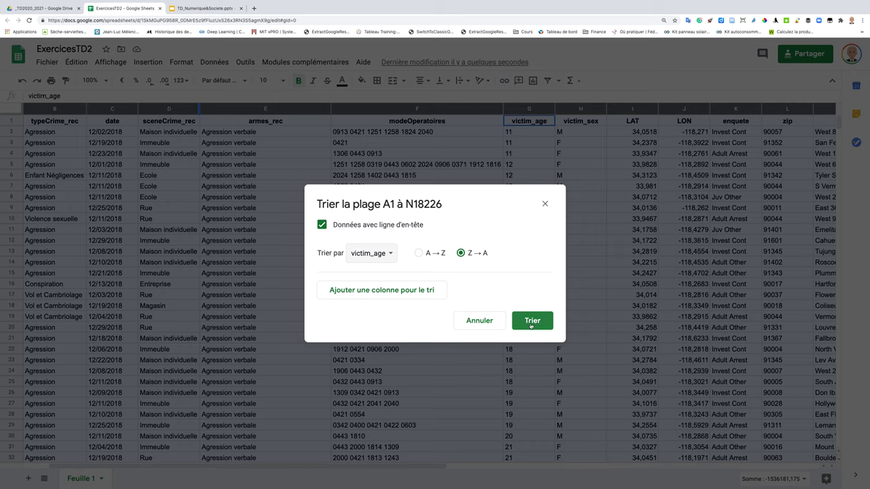
click(531, 323)
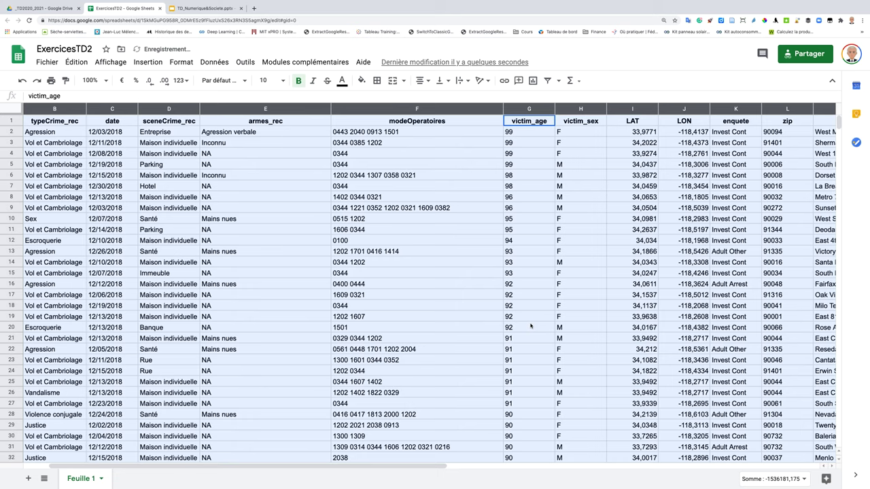
click(511, 134)
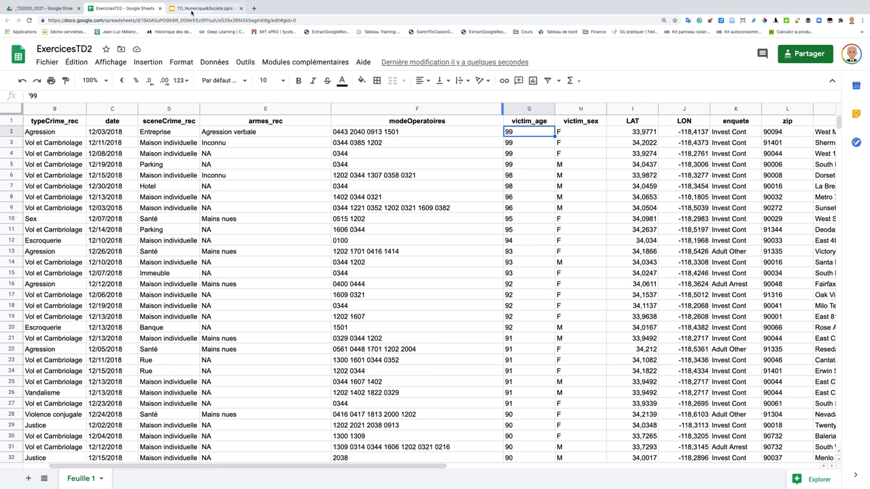
Bold the Rechercher/Remplacer bullet on slide 25, select the next bullet, and return to ExercicesTD2.
click(192, 8)
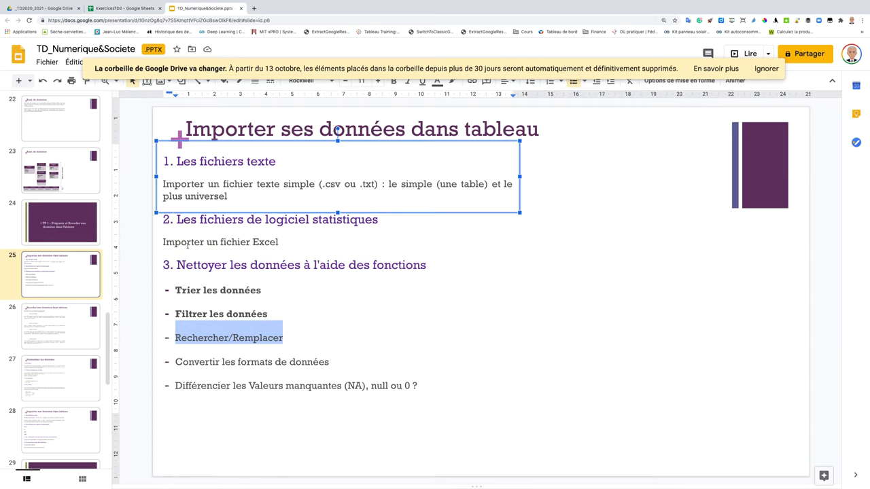
key(ctrl+b)
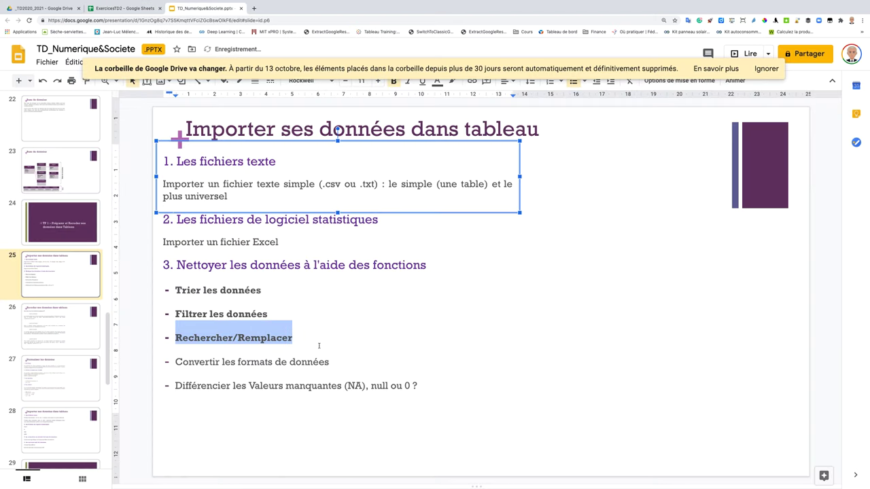
click(230, 385)
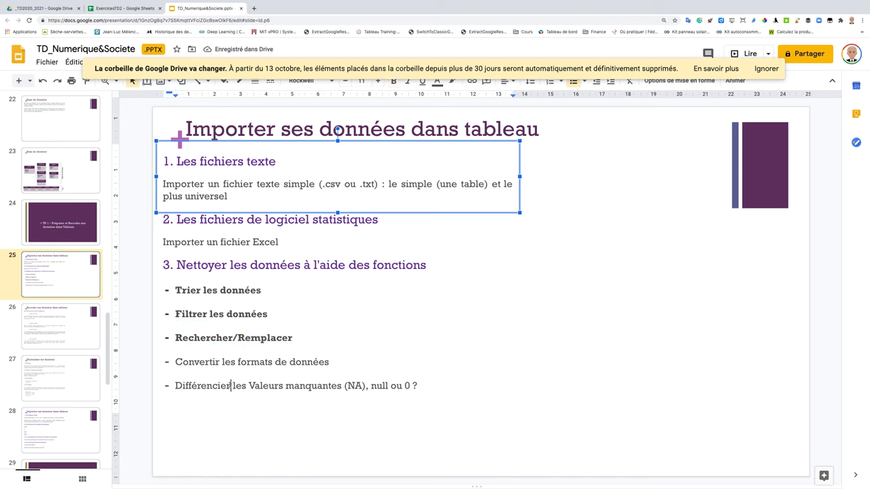
drag(175, 361, 329, 362)
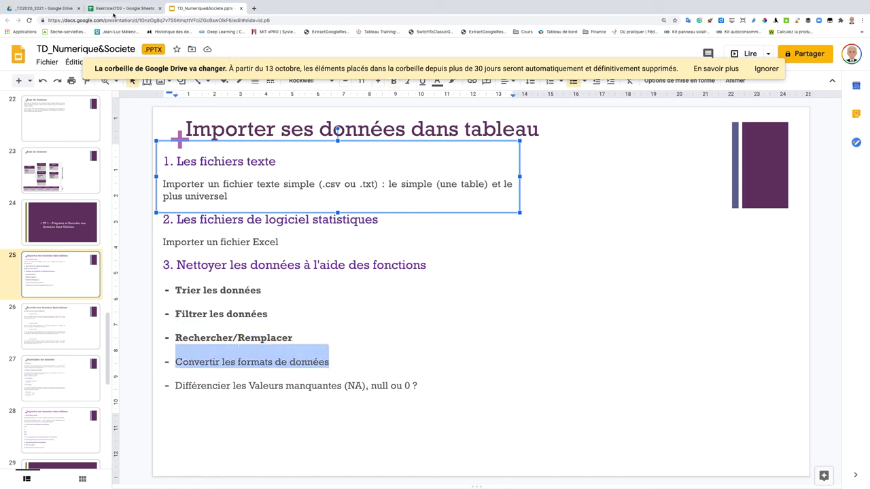
click(114, 10)
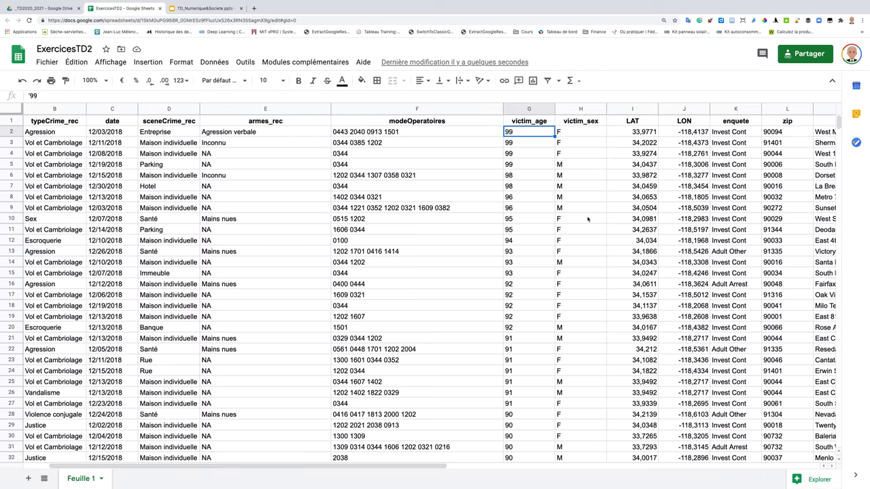
Inspect how the zip values in L2–L3, LAT in I3 and age in G2 are stored.
scroll(588, 219, right, 1)
scroll(588, 219, right, 4)
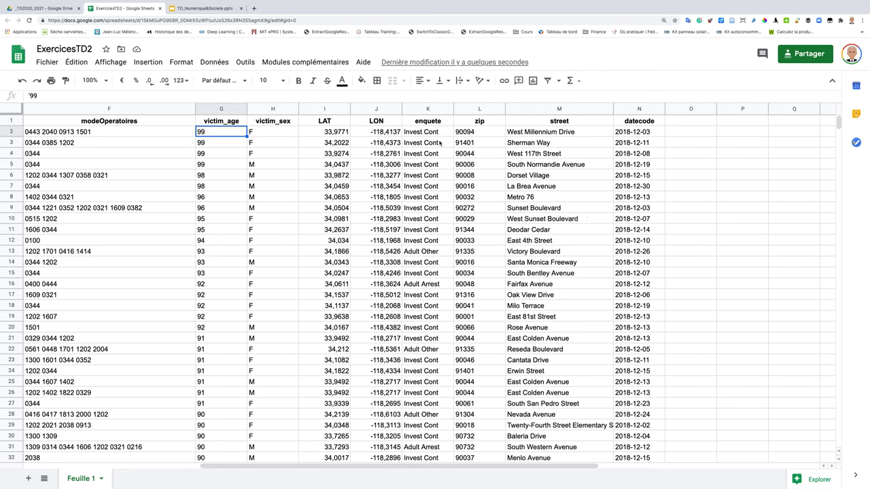
click(469, 133)
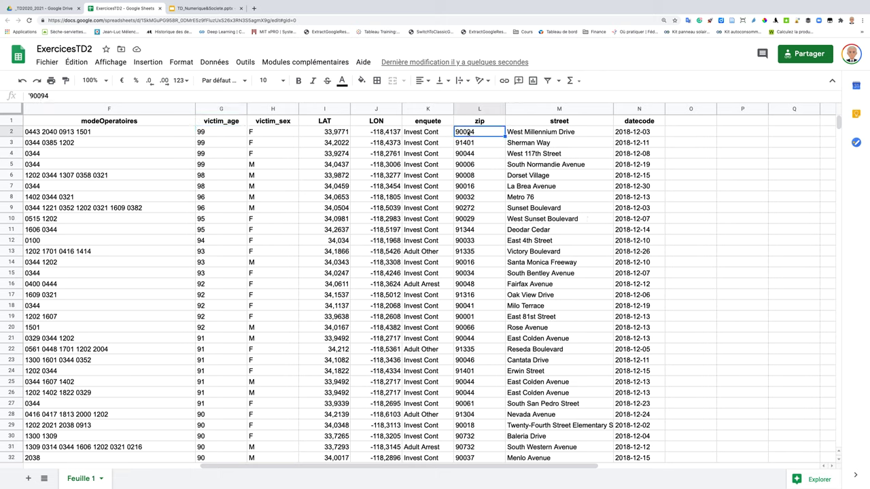
click(470, 144)
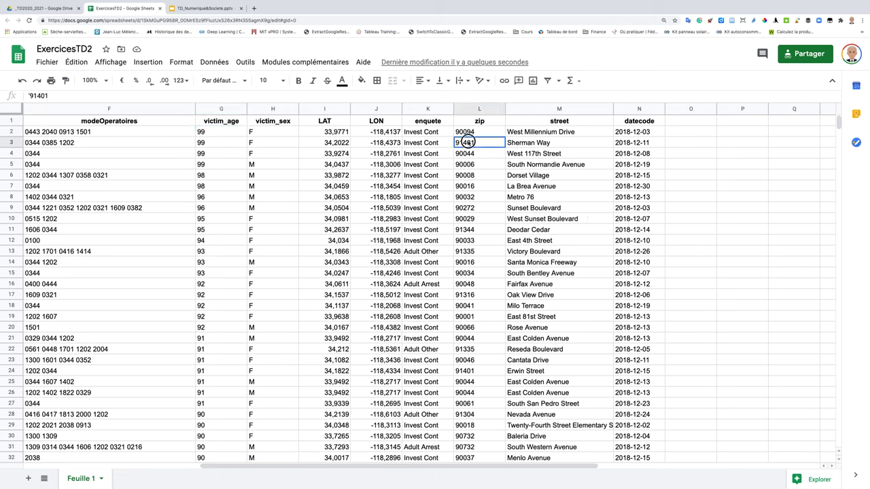
click(339, 144)
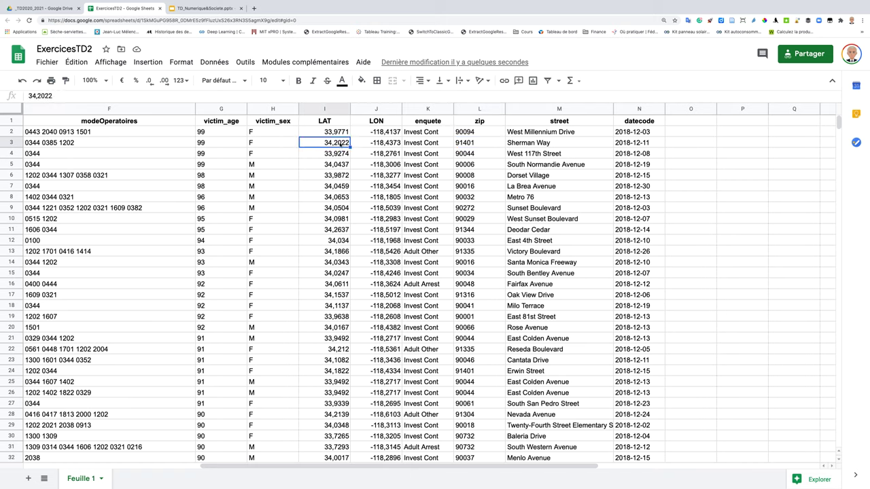
click(235, 132)
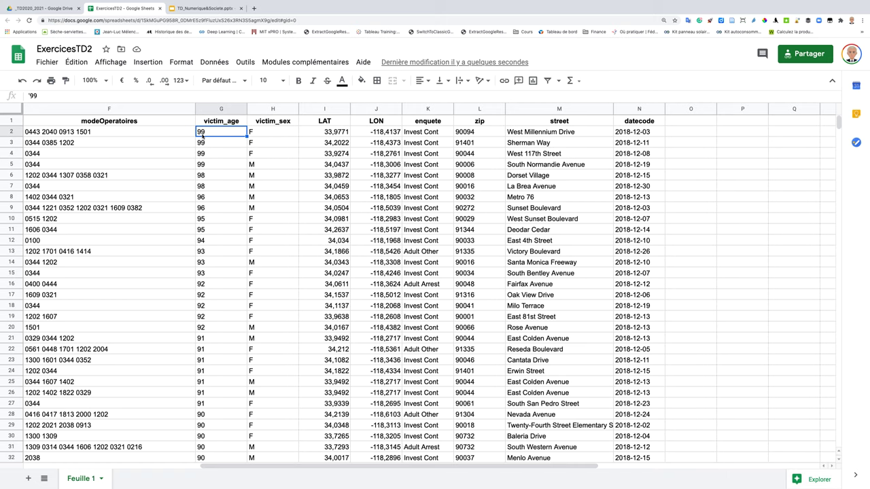
scroll(202, 250, left, 5)
scroll(202, 249, left, 3)
scroll(202, 249, right, 10)
scroll(202, 250, left, 8)
scroll(202, 250, right, 3)
Format column G as Nombre, then switch it to Automatique so ages show as whole numbers.
click(221, 108)
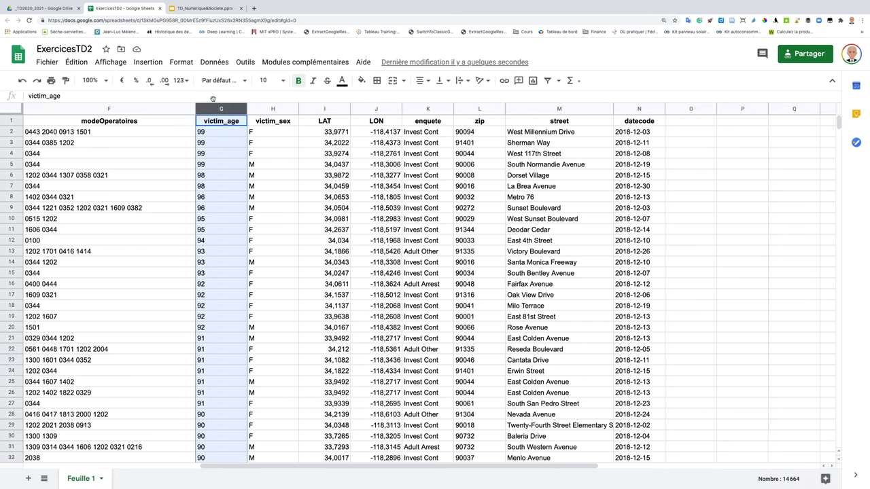
click(214, 61)
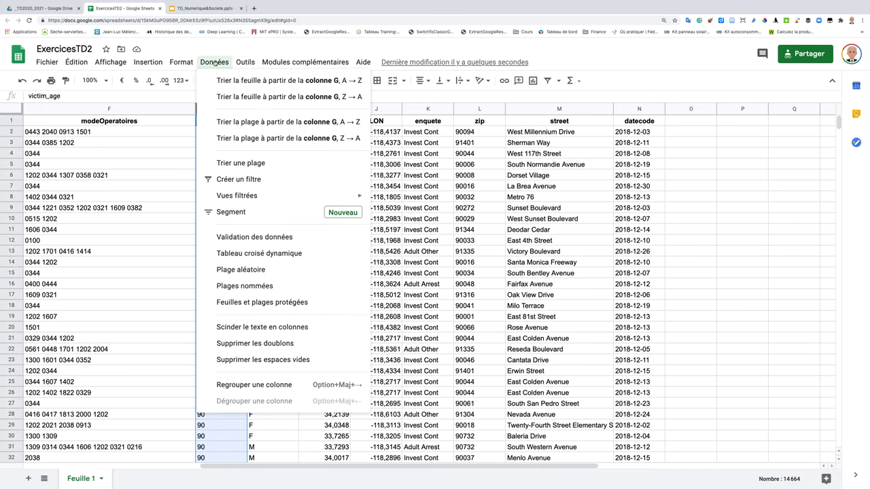
mouse_move(180, 64)
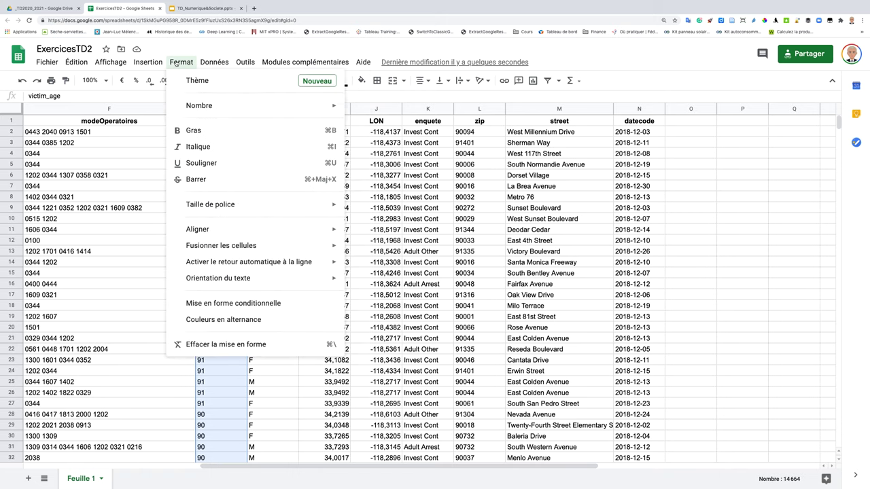
mouse_move(193, 107)
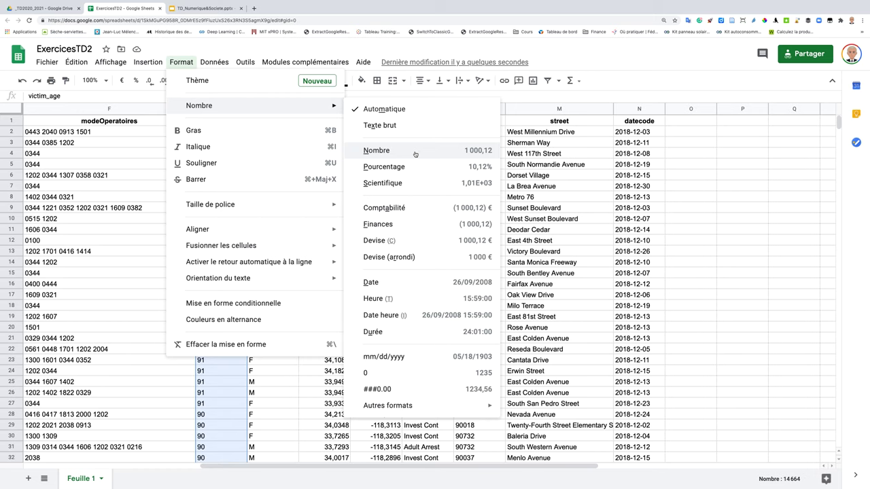
mouse_move(430, 407)
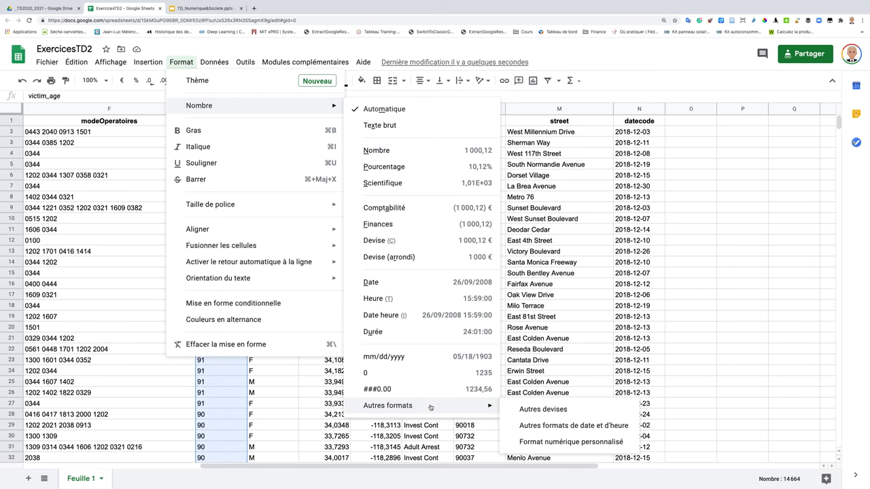
click(428, 156)
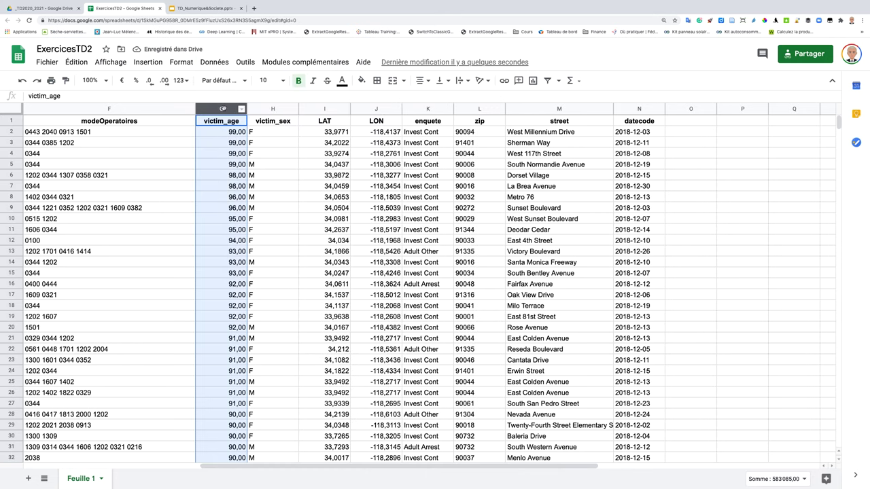
click(175, 61)
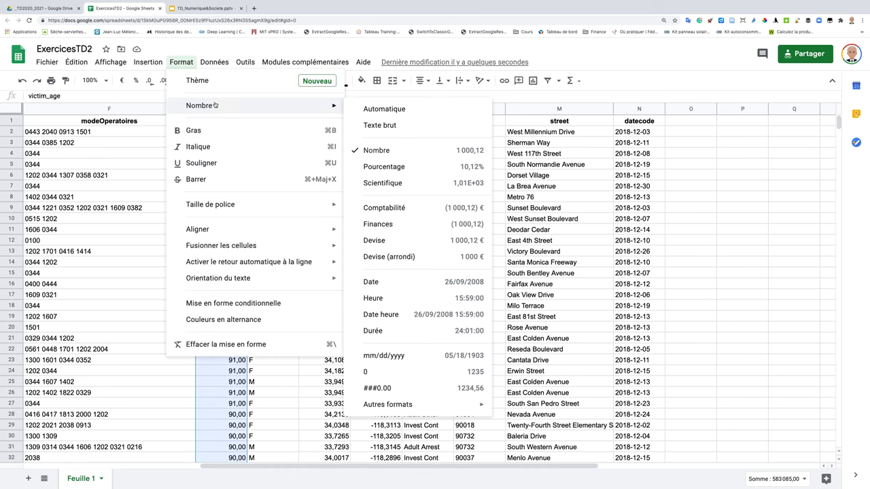
click(363, 113)
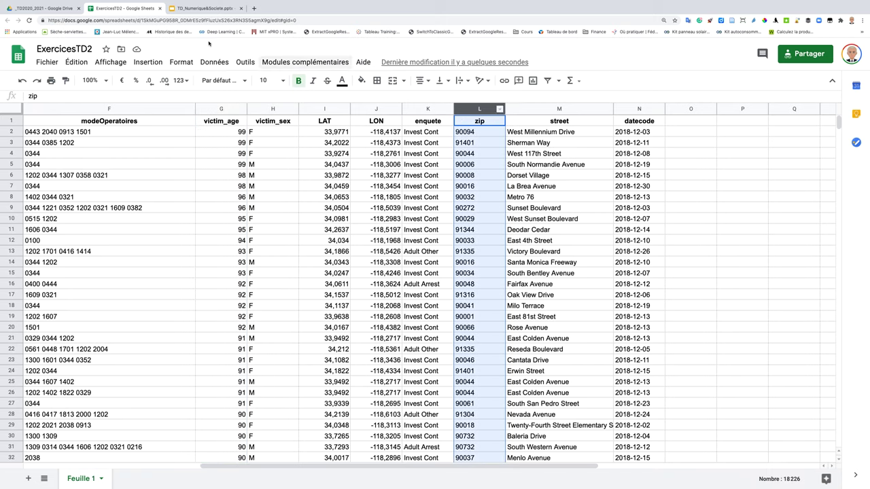
Try the Automatique and then the Nombre format on the zip column.
click(182, 62)
mouse_move(224, 105)
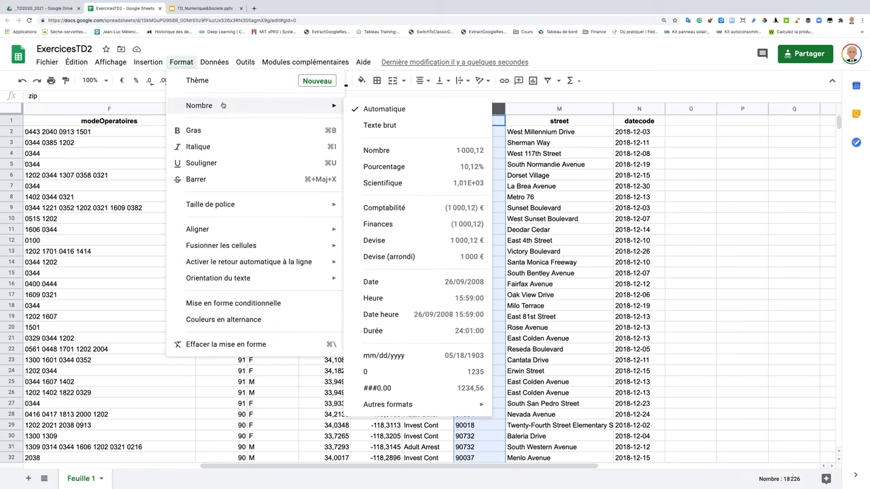
click(389, 110)
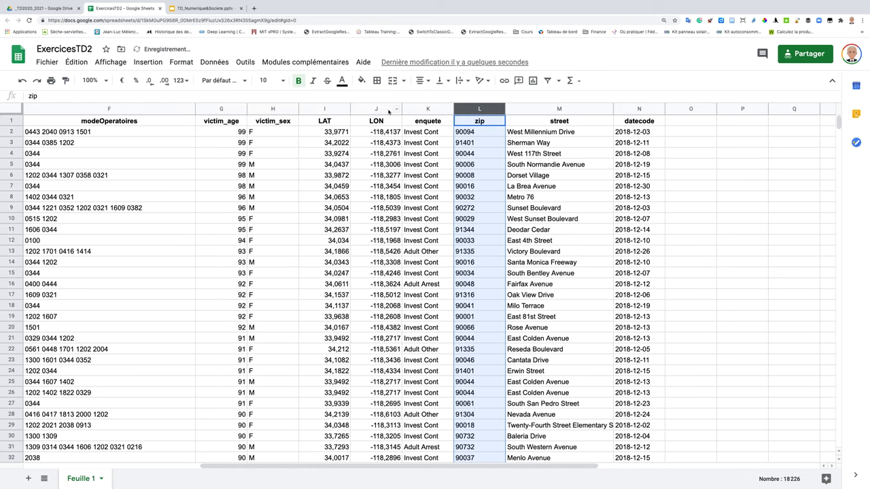
click(205, 64)
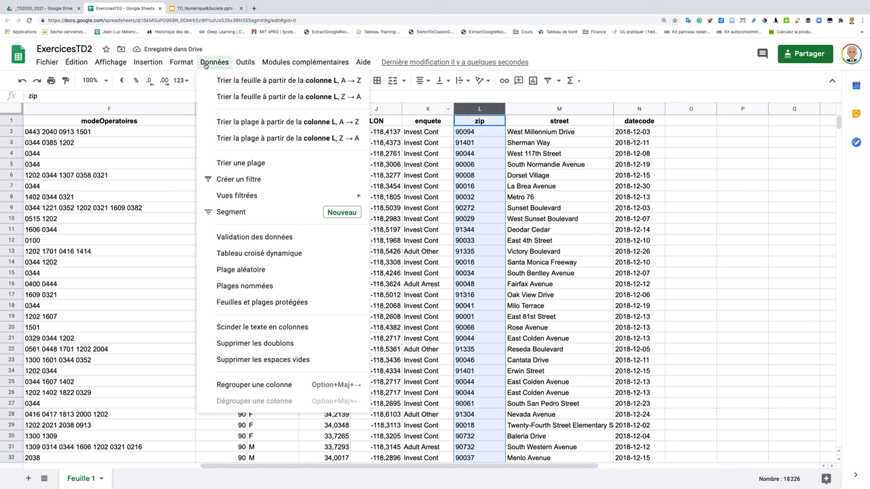
mouse_move(182, 62)
mouse_move(196, 104)
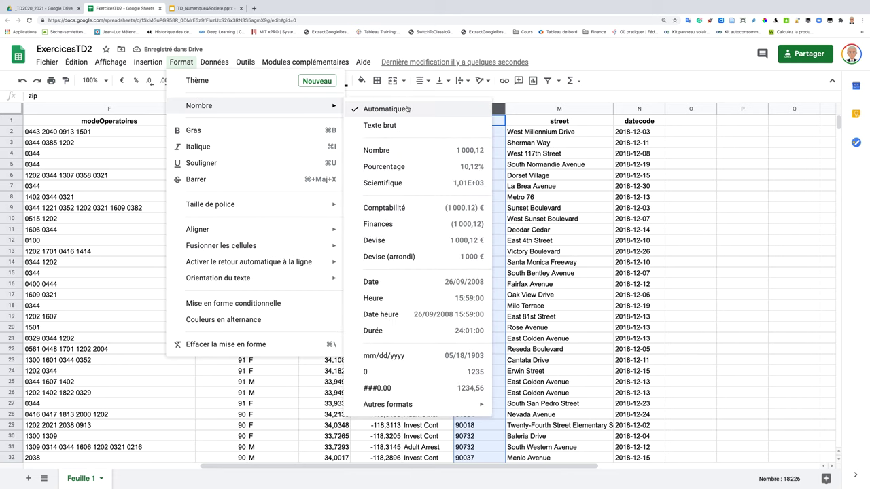
click(397, 151)
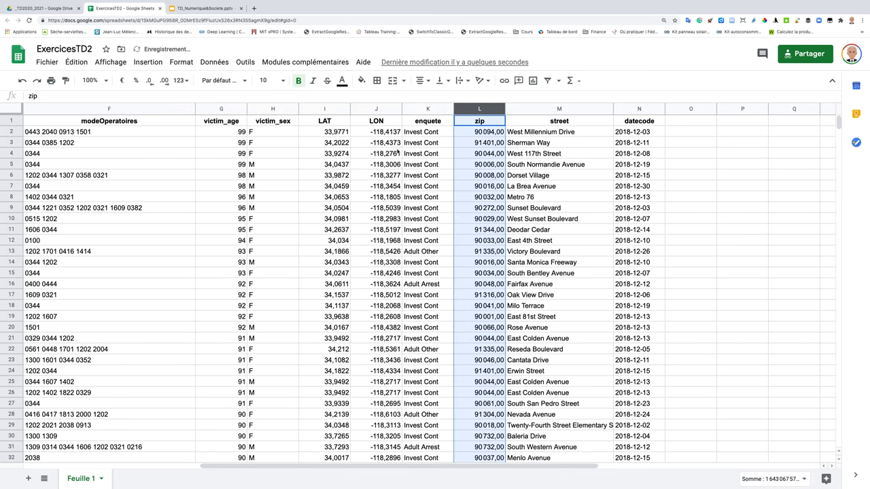
Apply the ###0.00 format to zip and open the custom number format dialog.
click(180, 62)
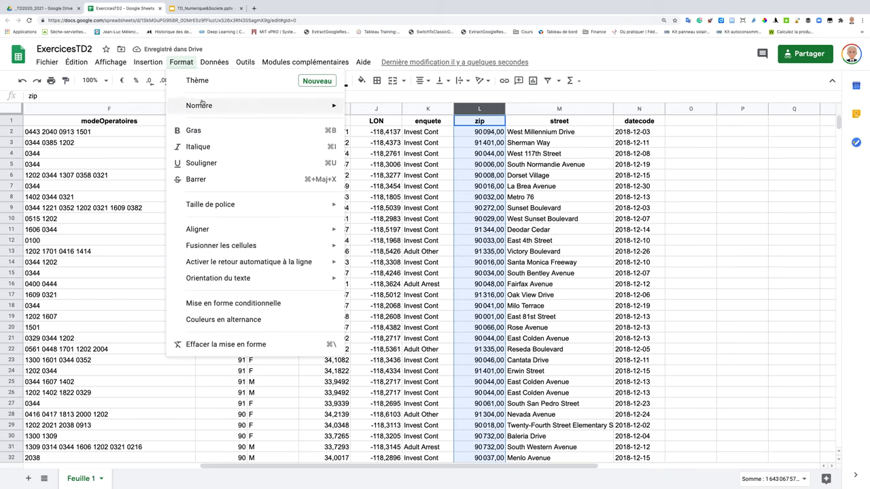
mouse_move(203, 105)
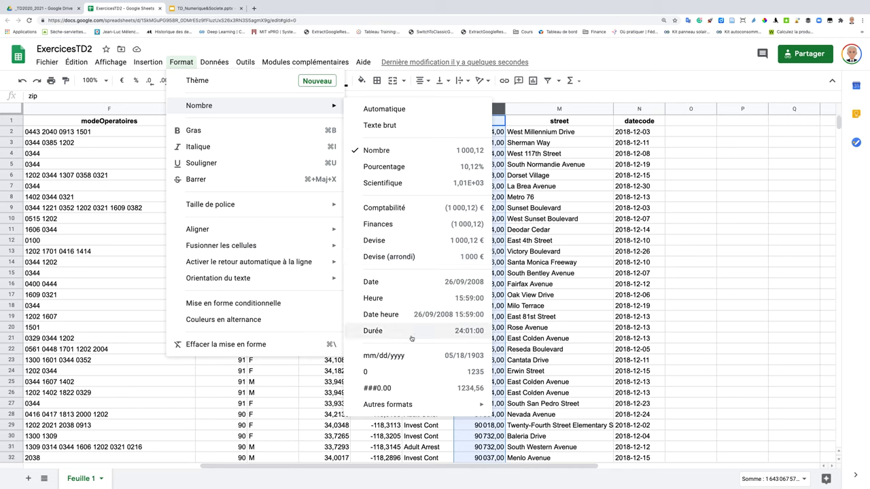
click(382, 393)
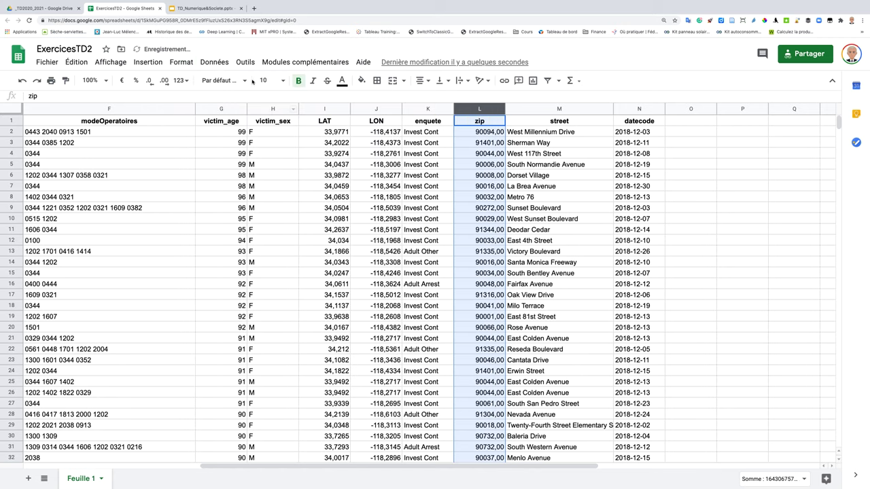
click(214, 63)
mouse_move(185, 62)
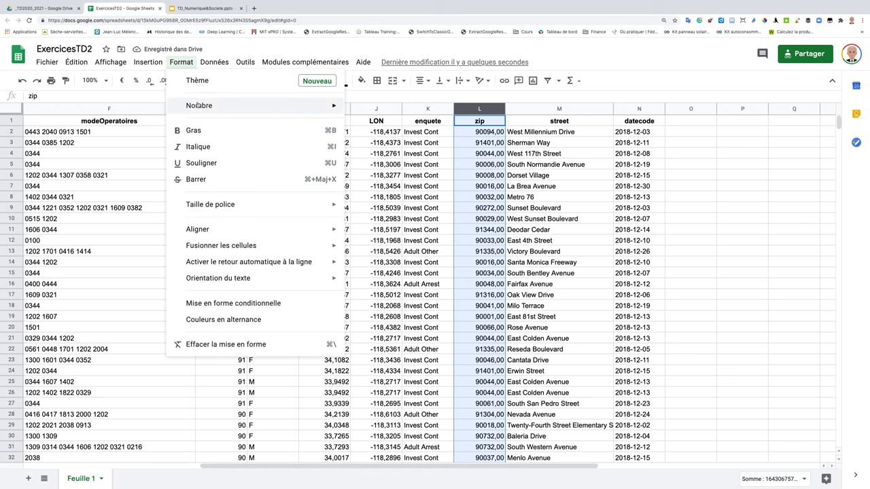
mouse_move(428, 408)
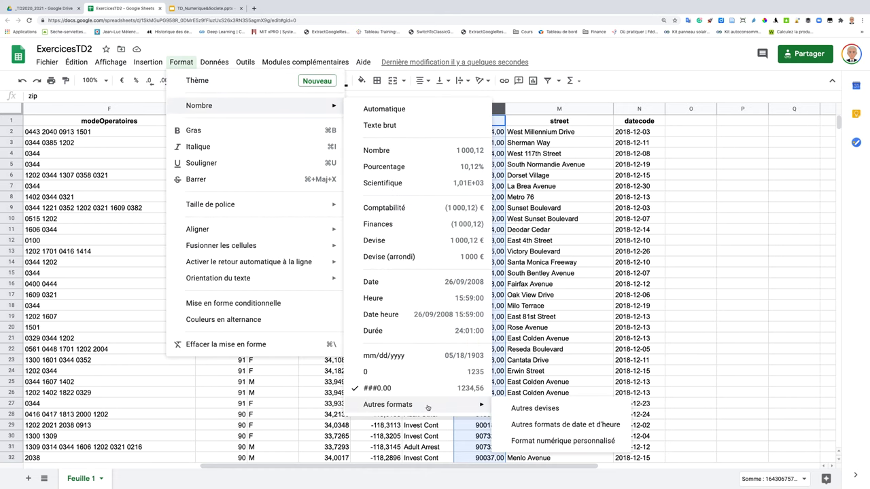
click(547, 441)
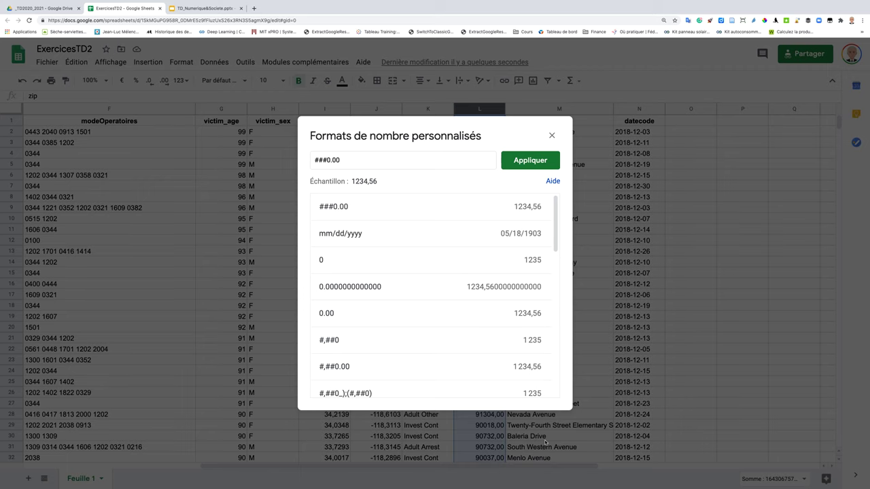
Change the zip format pattern from ###0.00 to ###0 and apply it.
scroll(447, 264, down, 3)
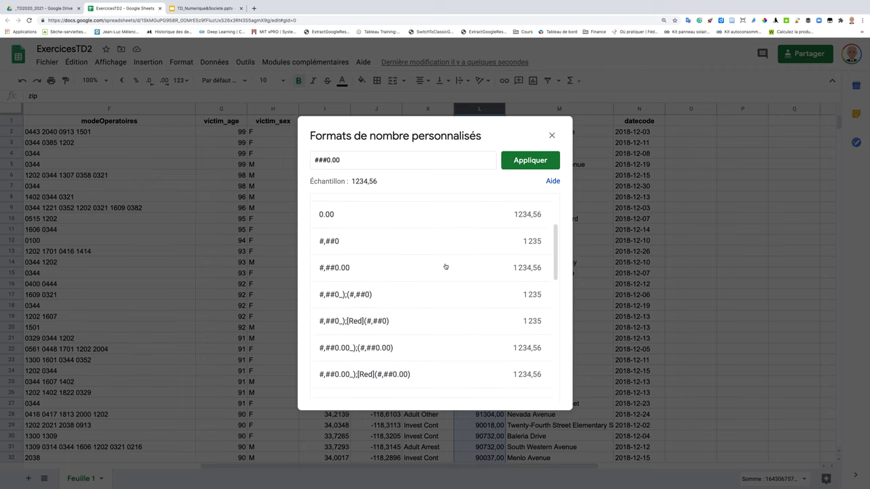
click(347, 160)
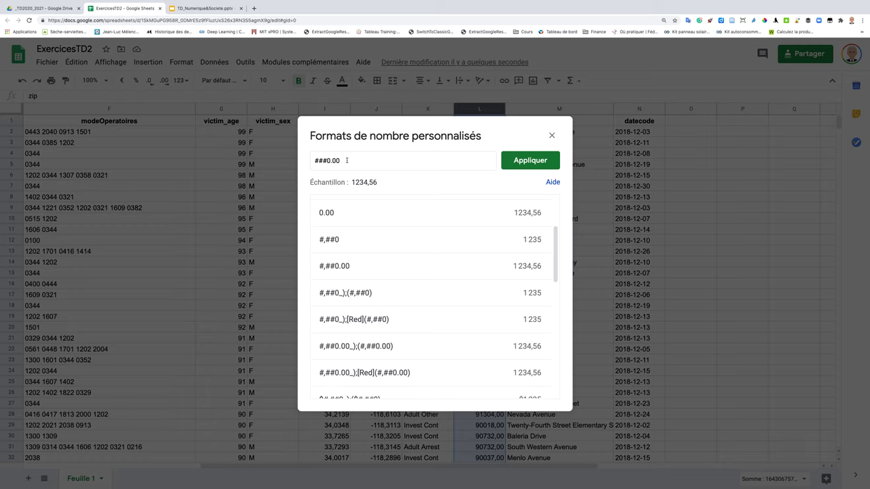
key(BackSpace)
key(BackSpace)
key(BackSpace)
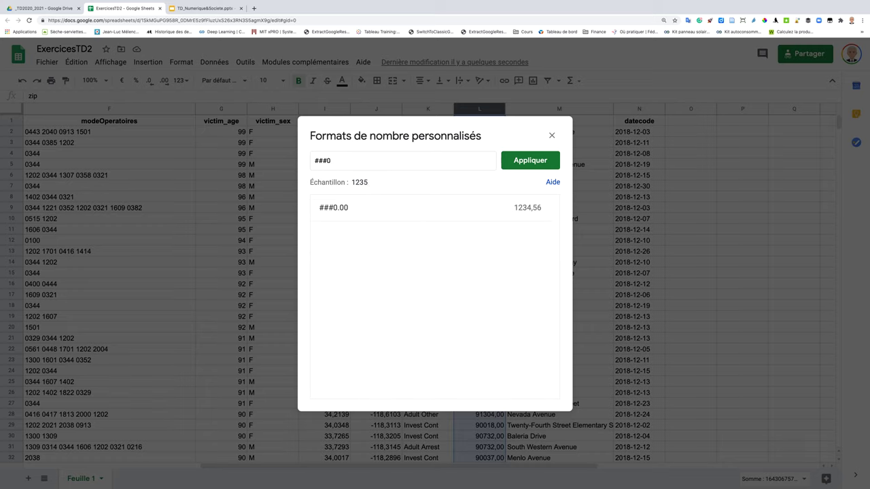
click(517, 160)
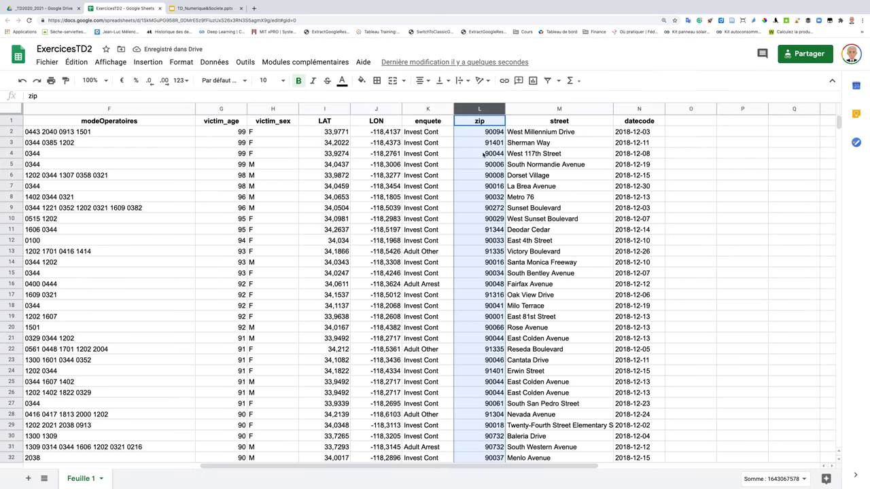
click(216, 63)
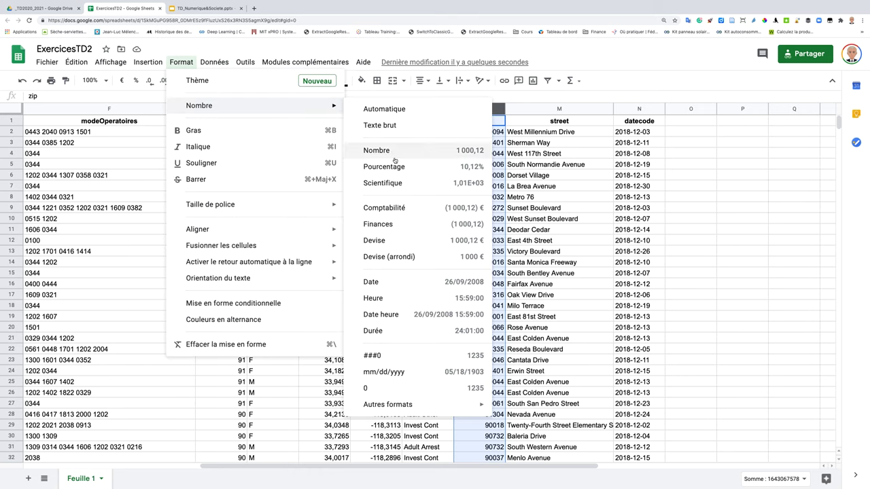
mouse_move(447, 408)
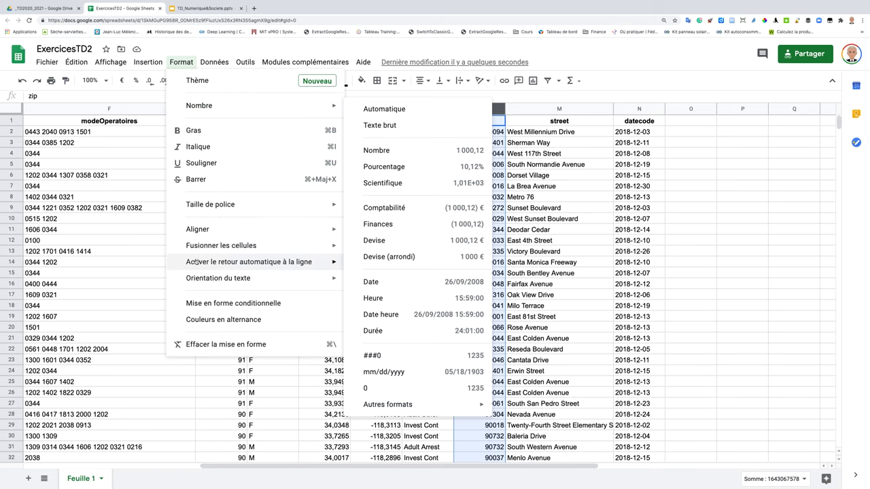
click(145, 246)
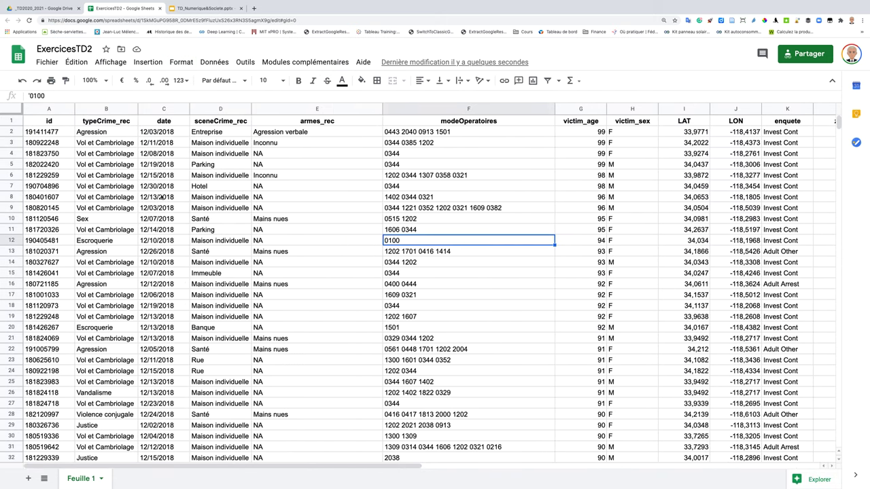
Select column C and open Autres formats de date et d'heure under Format > Nombre.
click(152, 109)
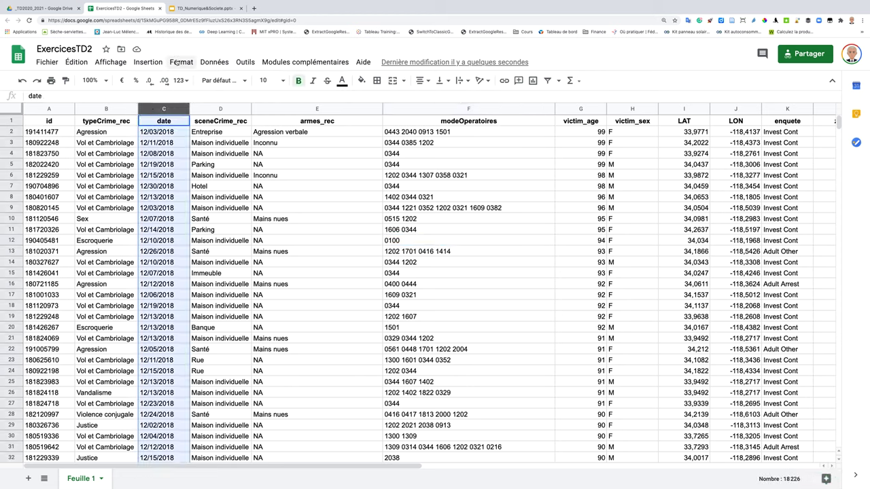
click(177, 62)
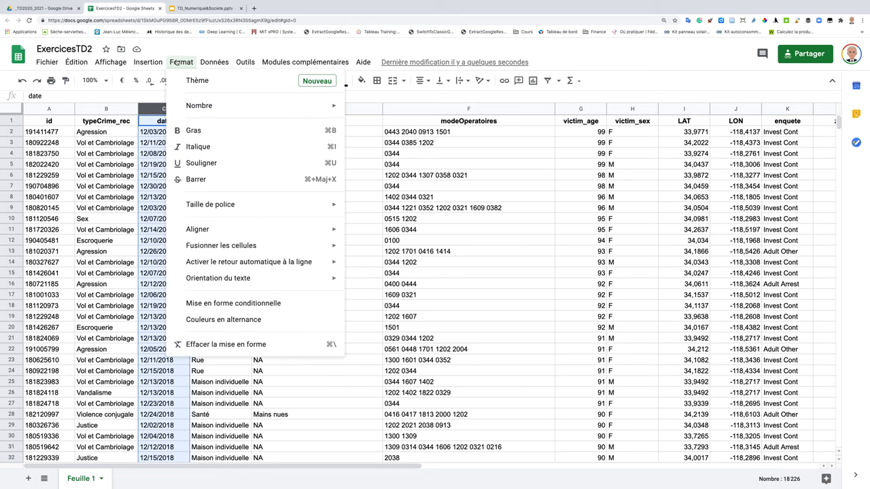
click(177, 63)
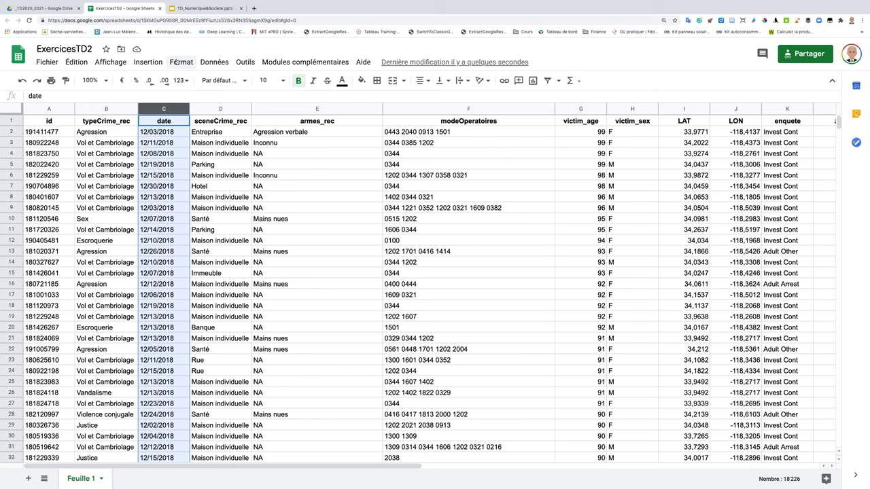
click(176, 62)
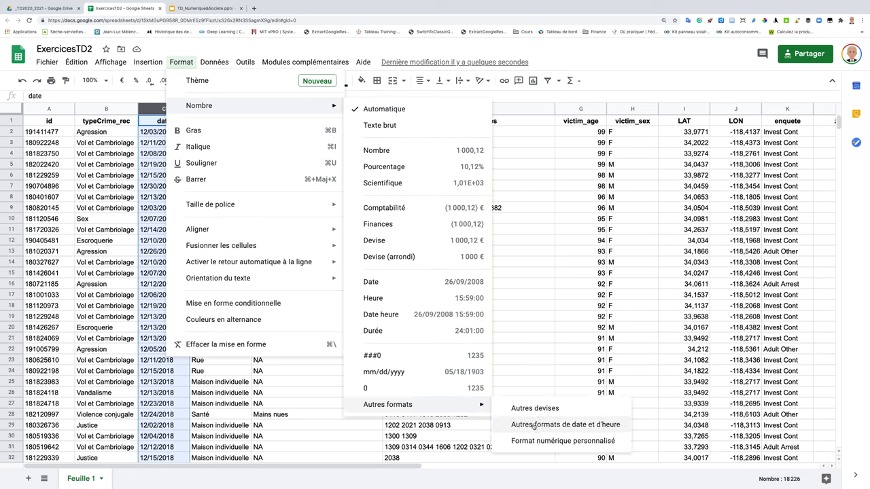
click(534, 426)
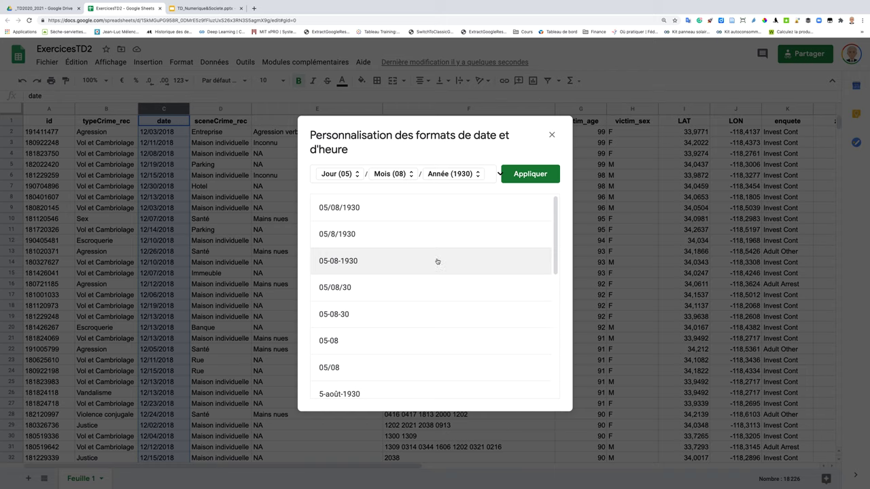
Inspect the day and month display options in the custom date format without changing them.
click(350, 176)
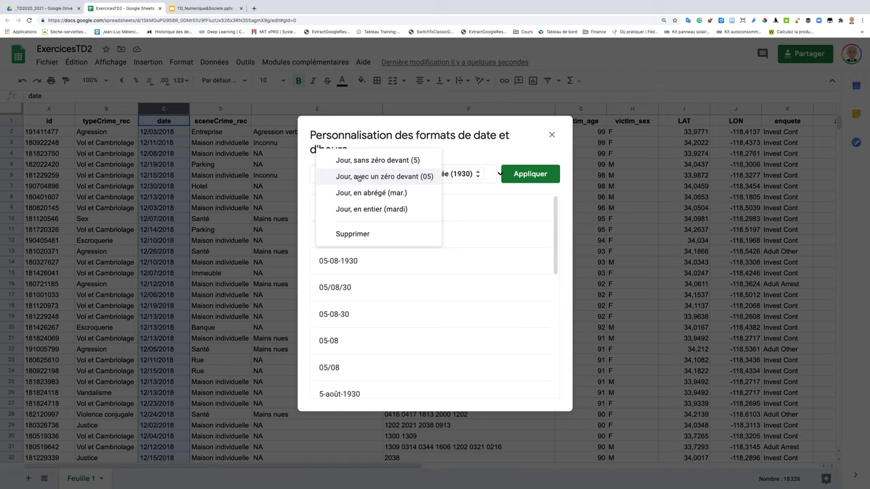
click(494, 192)
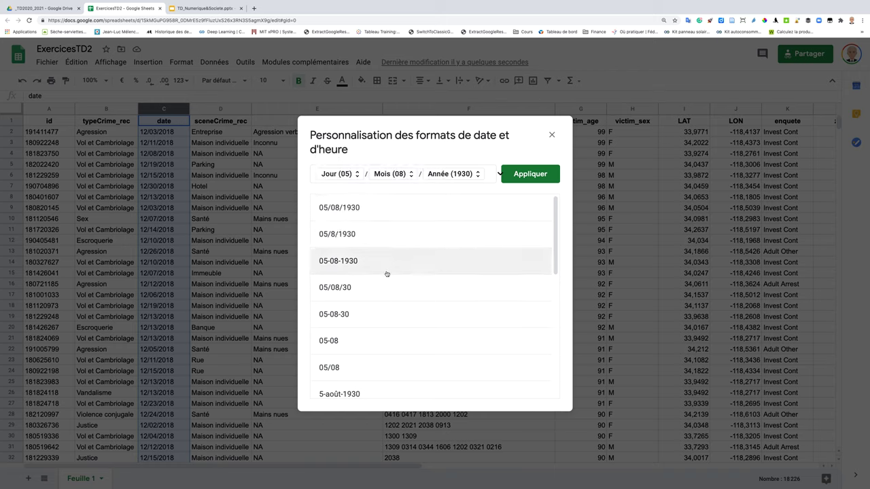
scroll(385, 276, down, 3)
scroll(385, 276, down, 5)
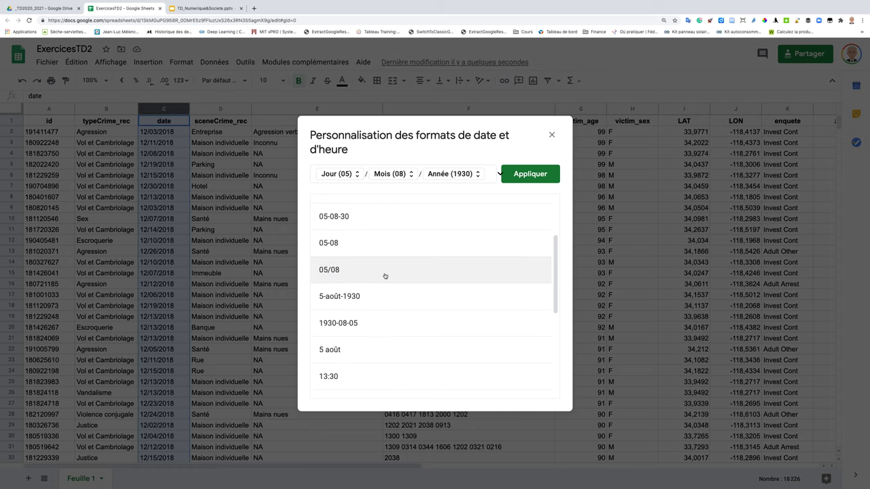
scroll(384, 276, down, 2)
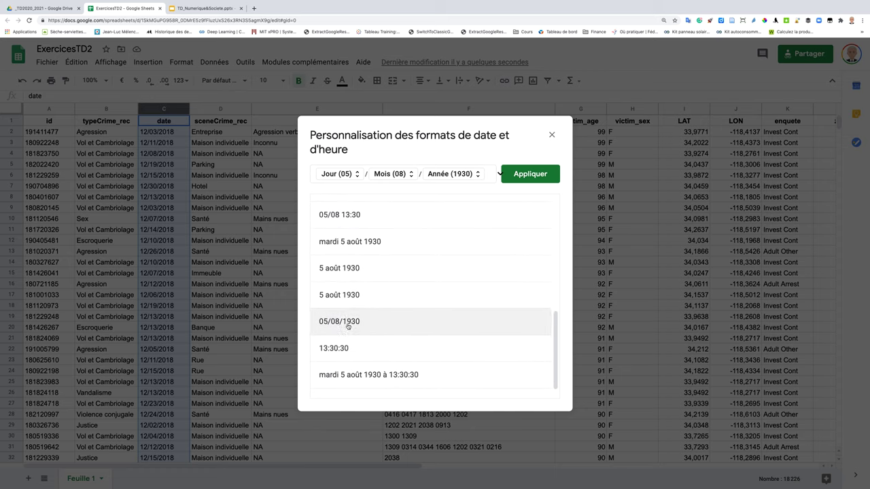
scroll(347, 328, down, 1)
scroll(347, 329, up, 10)
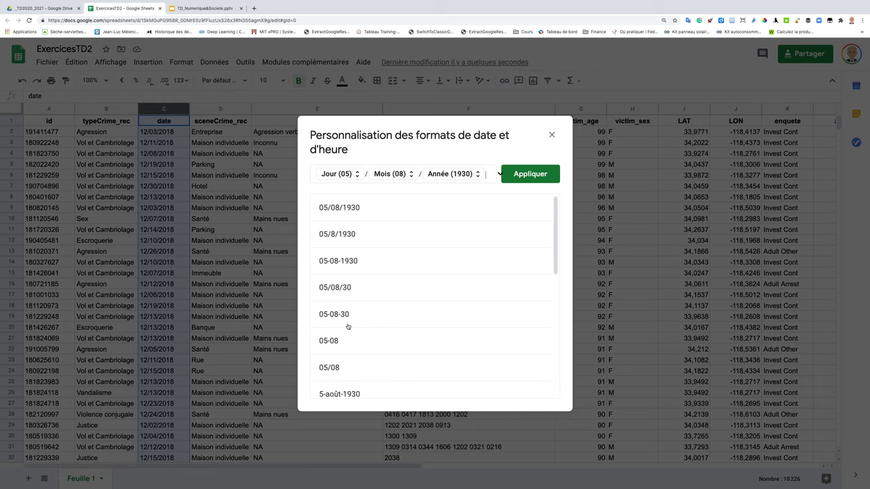
click(356, 176)
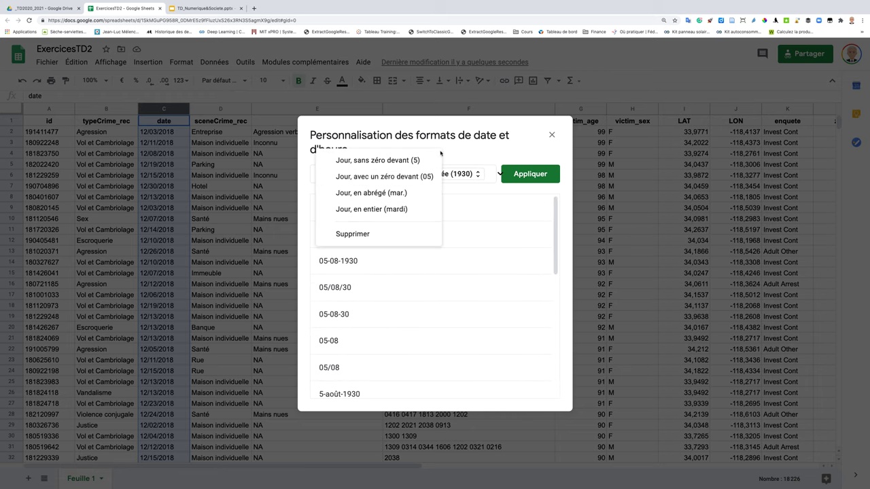
click(467, 157)
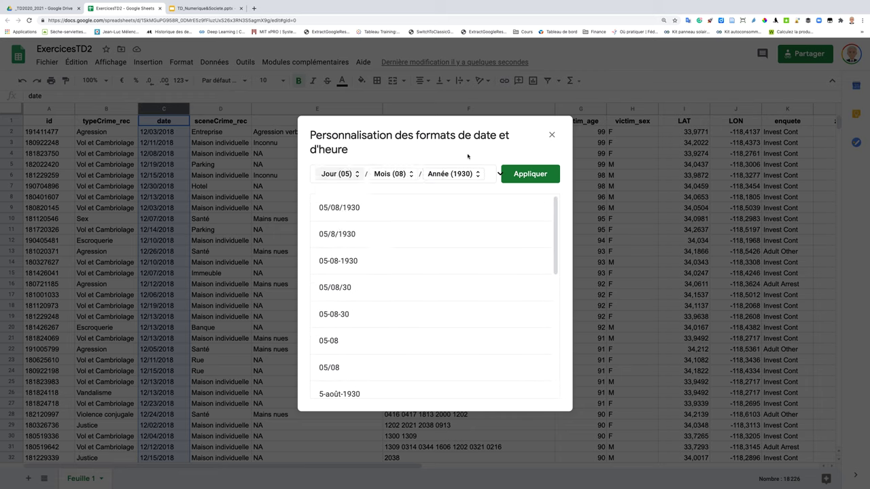
click(378, 175)
click(365, 149)
click(336, 175)
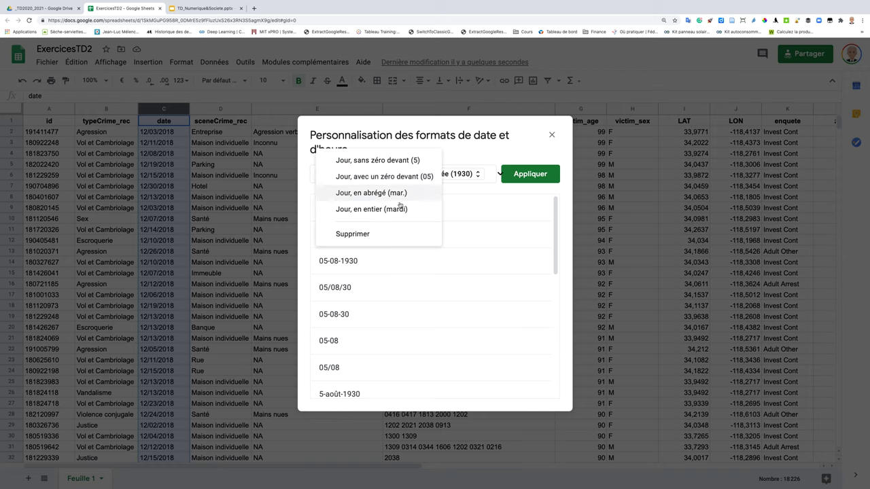
click(485, 174)
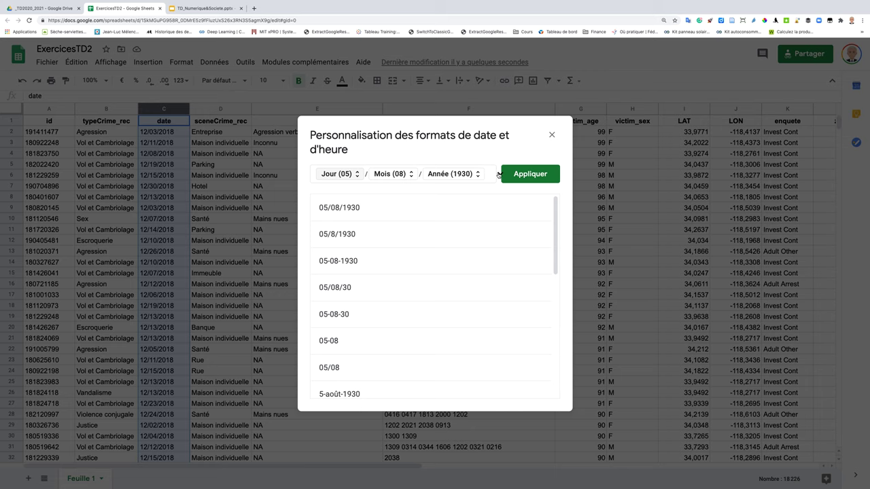
Append a Mois part to the pattern, then delete the format chips with Backspace.
click(499, 174)
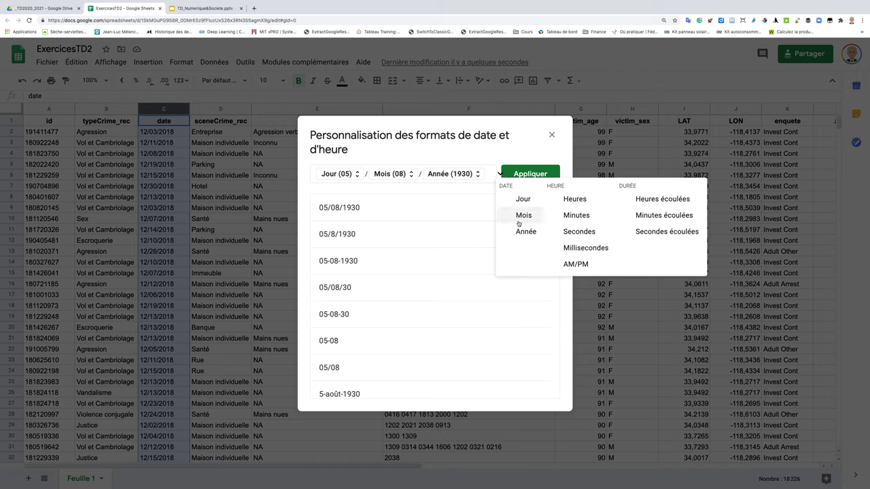
click(518, 216)
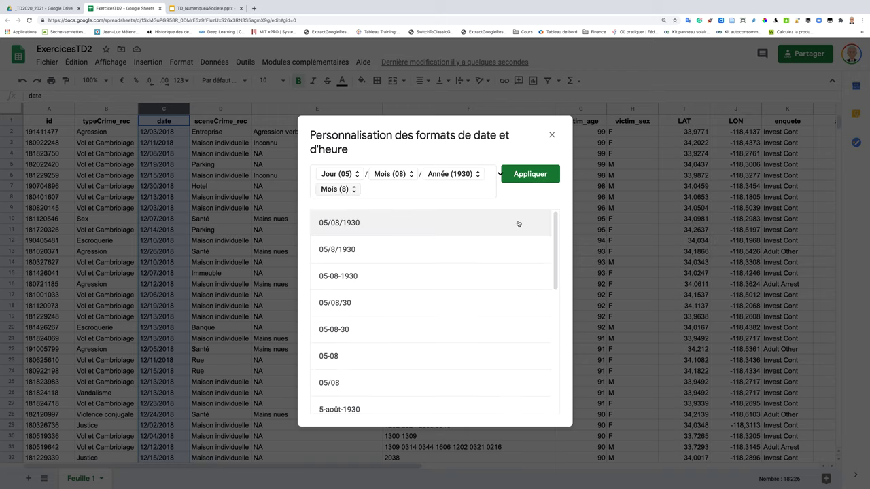
click(346, 174)
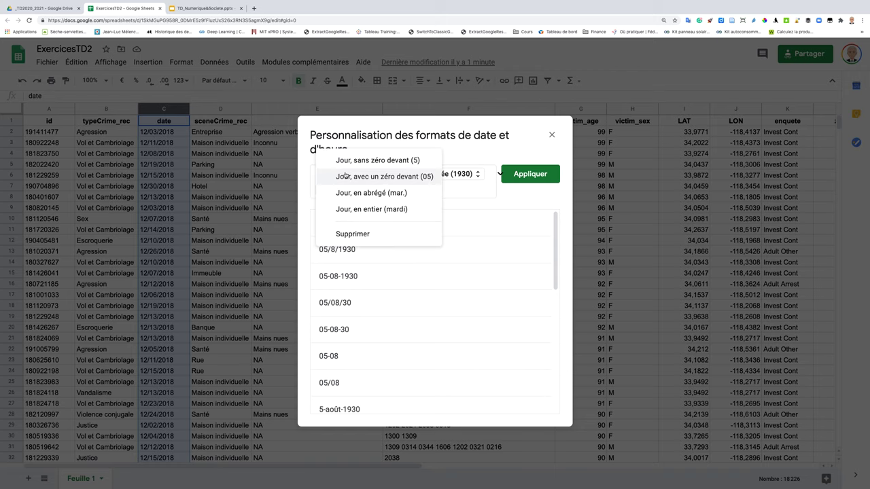
click(469, 186)
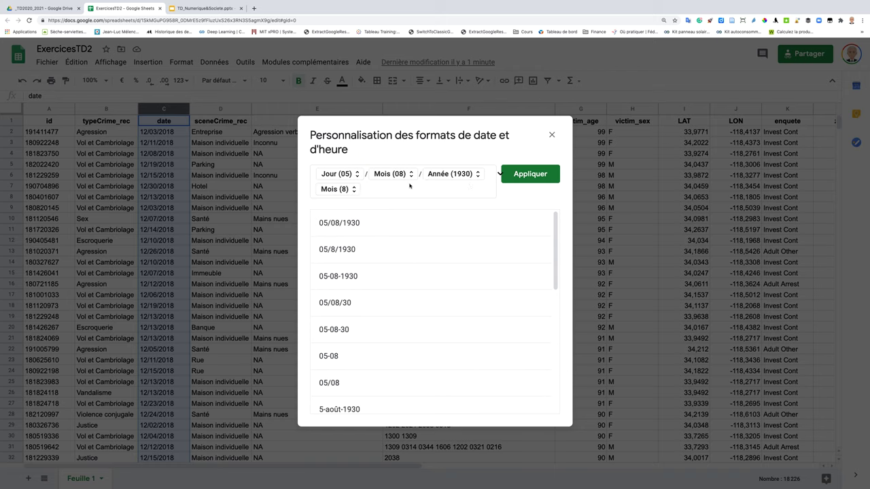
key(BackSpace)
key(BackSpace)
key(BackSpace)
key(BackSpace)
key(BackSpace)
key(BackSpace)
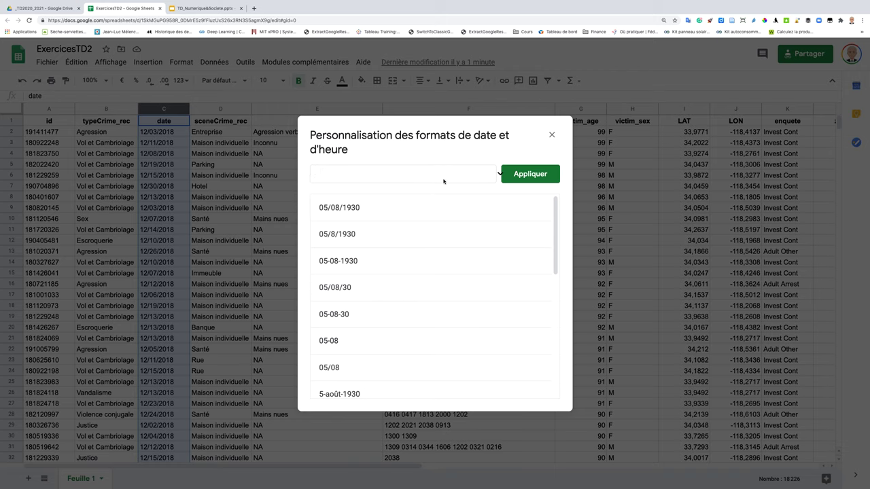
Build the custom date pattern Mois / Jour / Année with slash separators.
click(500, 174)
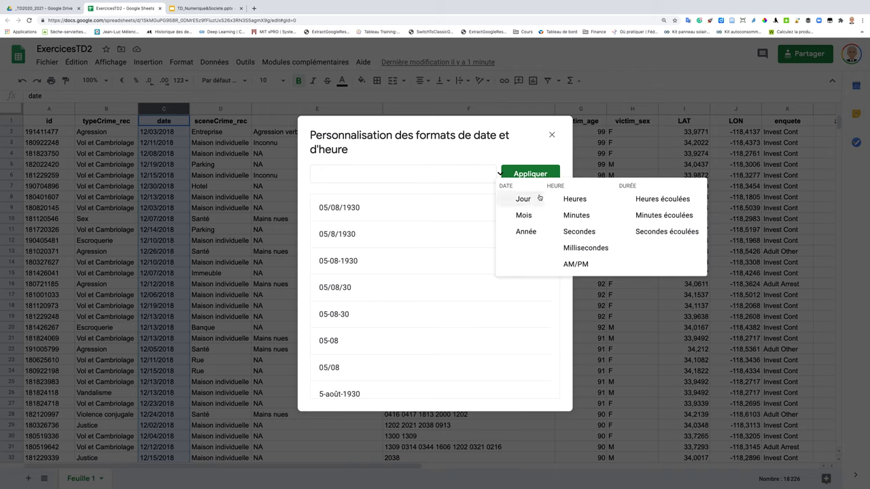
click(524, 217)
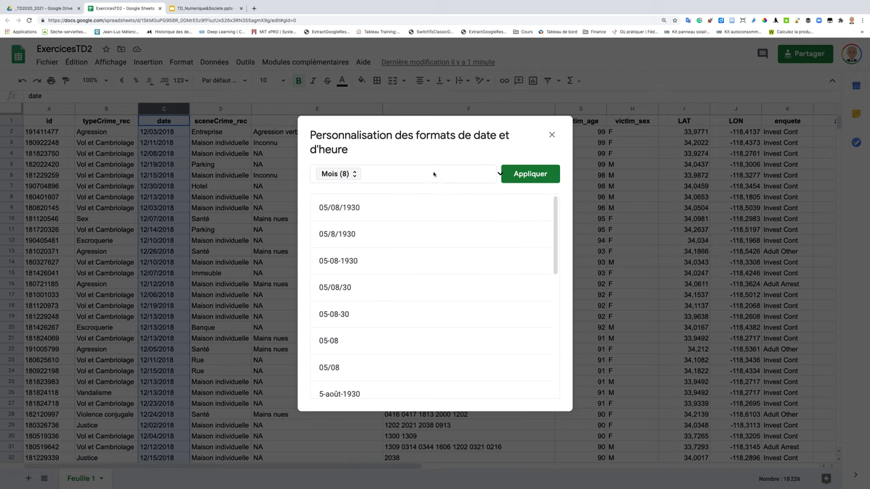
text(/)
click(499, 174)
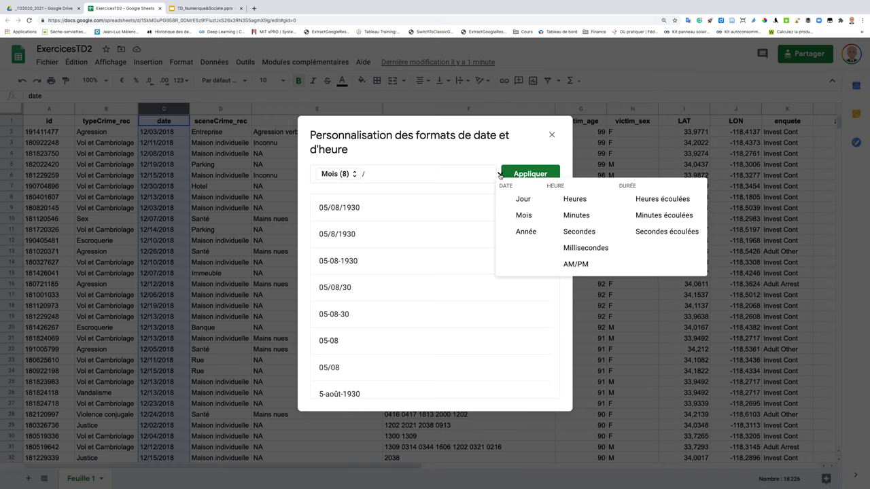
click(522, 199)
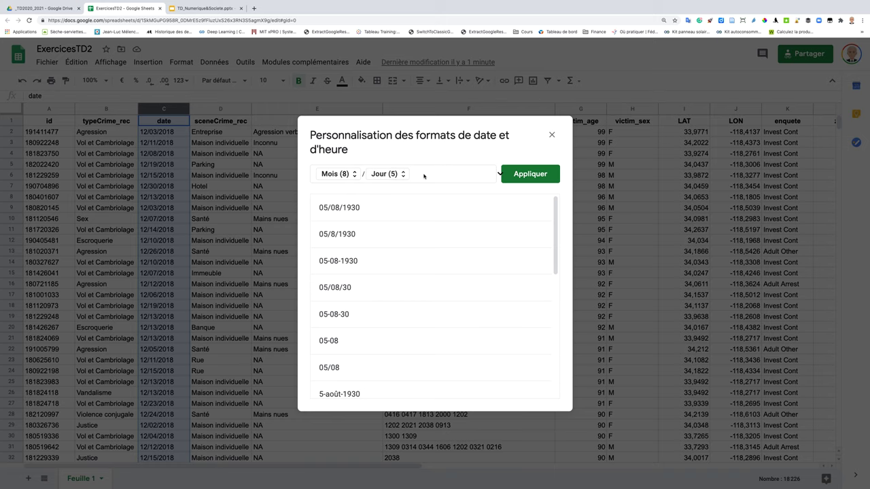
text(/)
click(499, 174)
click(511, 231)
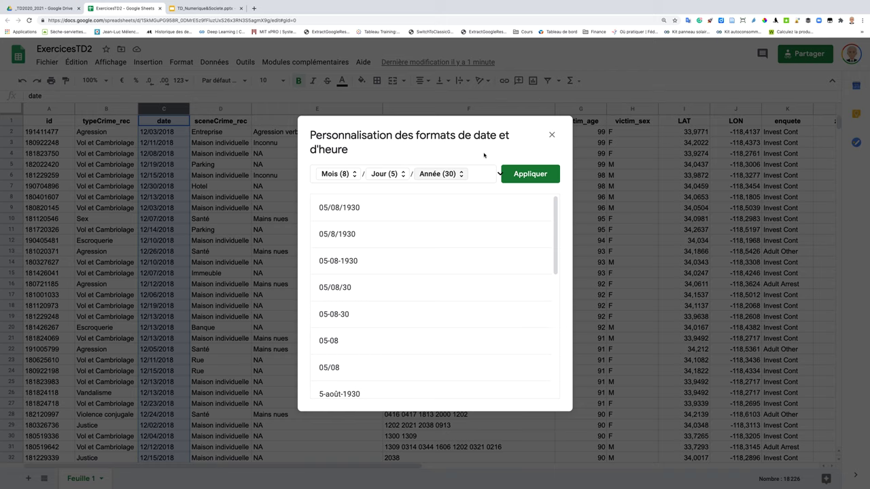
Apply the month/day/year format to column C, undo it, and return to the slides.
click(543, 176)
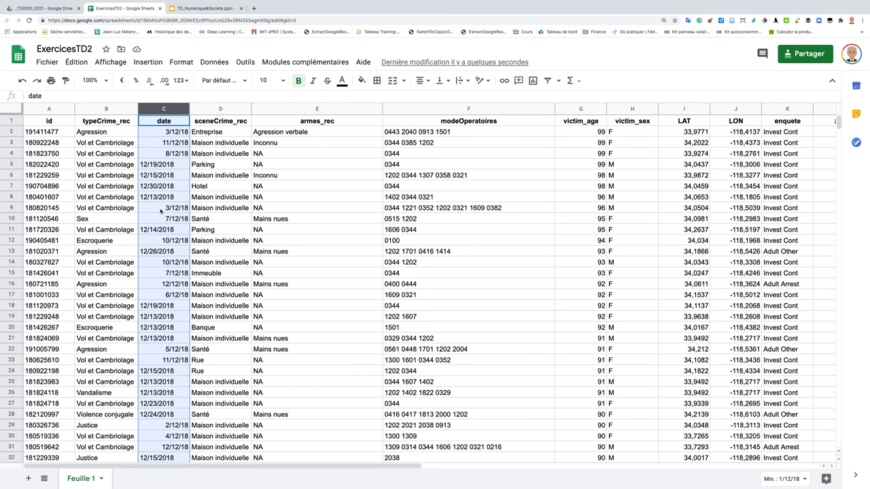
key(ctrl+z)
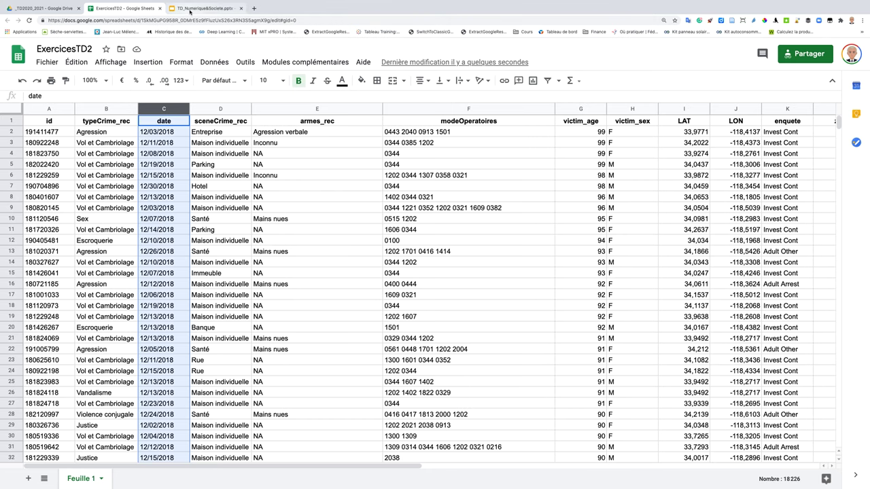
click(191, 8)
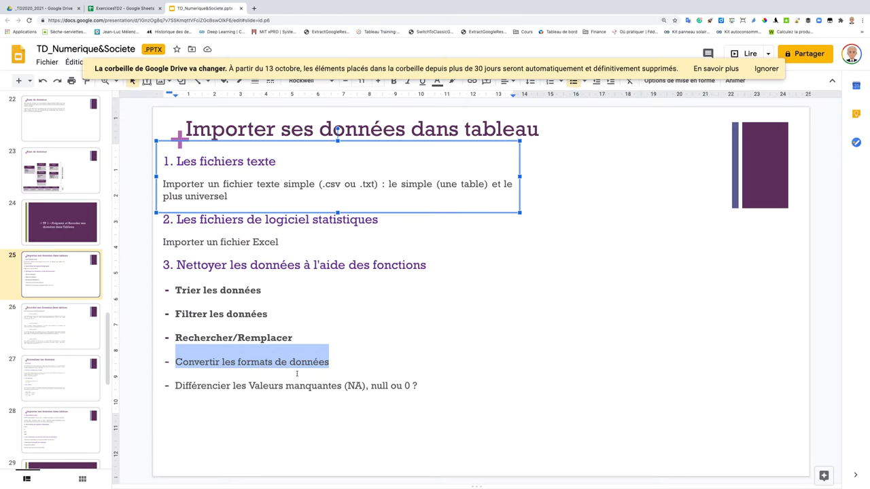
Bold the 'Convertir les formats de données' bullet on slide 25.
key(ctrl+b)
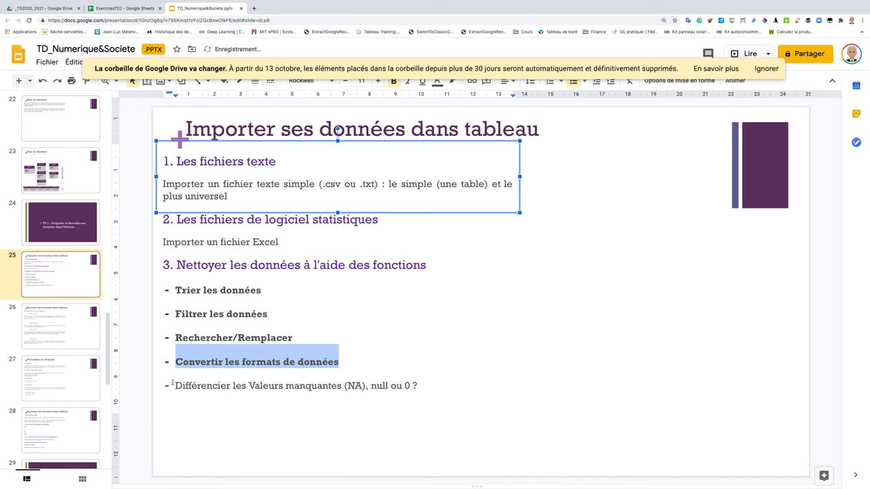
drag(174, 385, 417, 385)
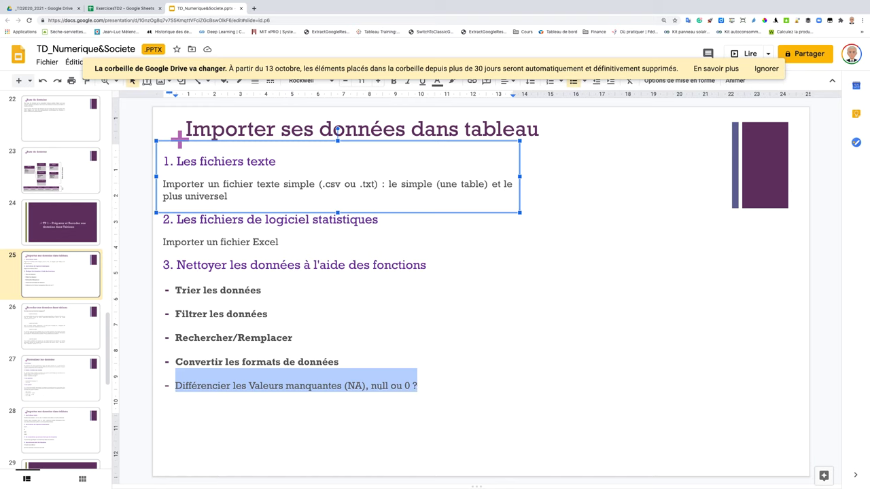
Select the words NA, null and 0 in turn in the last bullet.
double_click(380, 385)
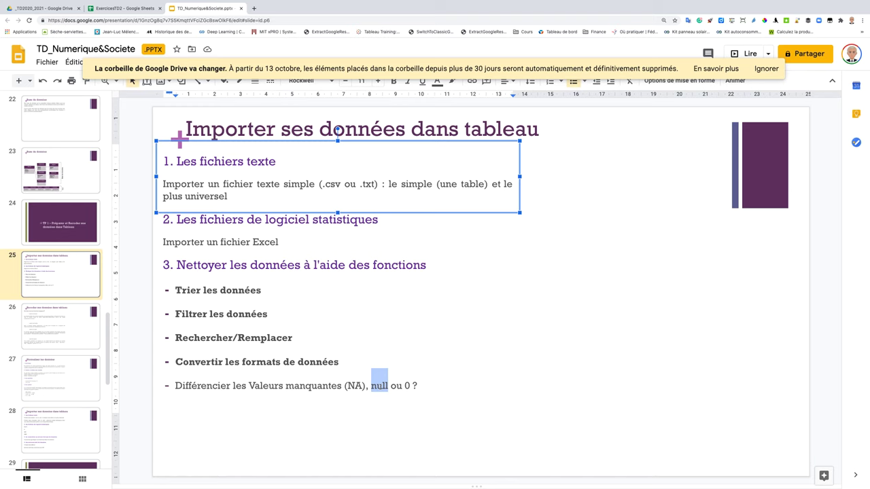
double_click(408, 385)
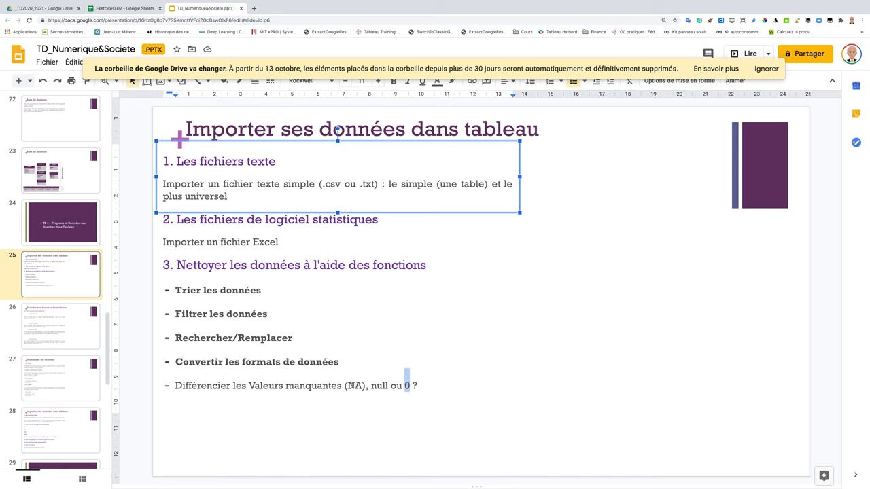
double_click(354, 385)
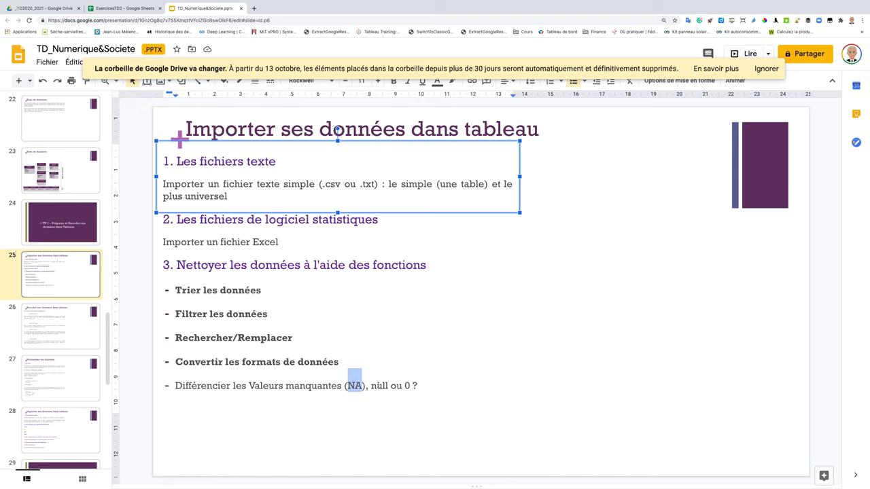
double_click(377, 386)
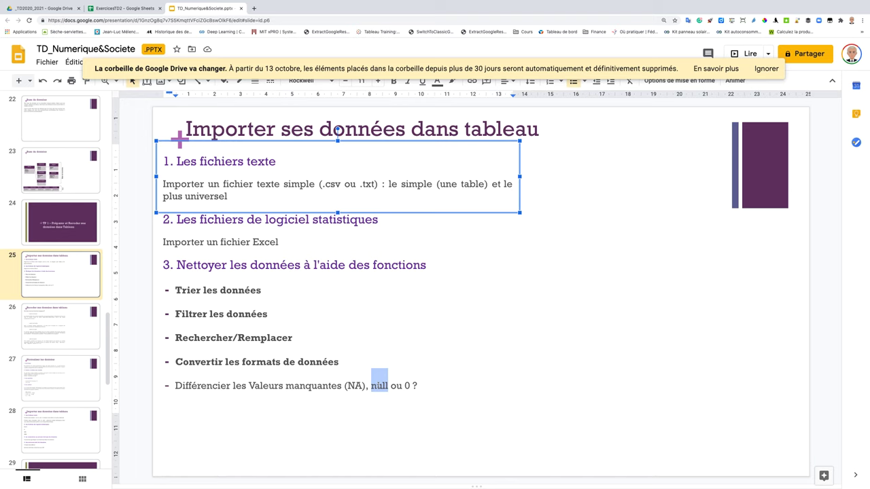
double_click(407, 385)
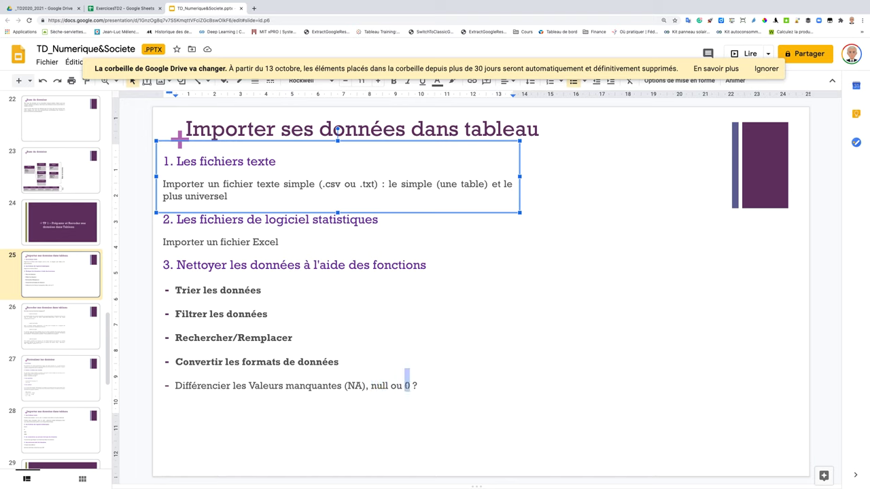
double_click(354, 386)
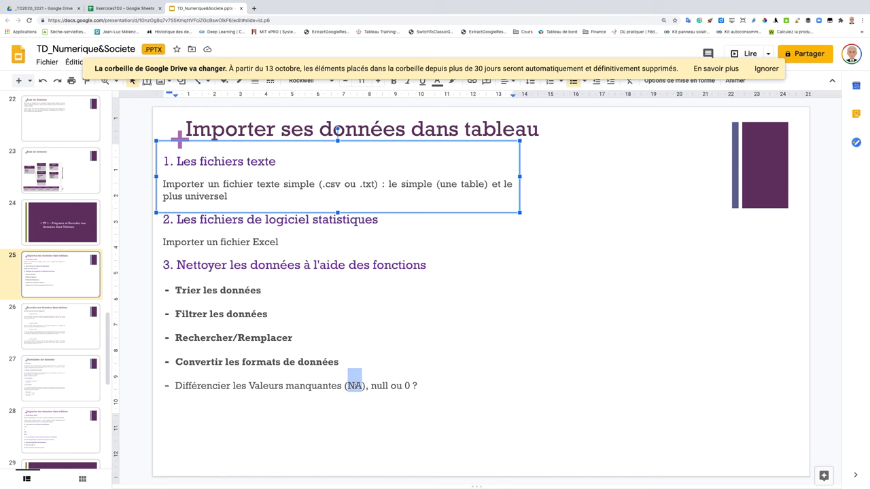
double_click(377, 386)
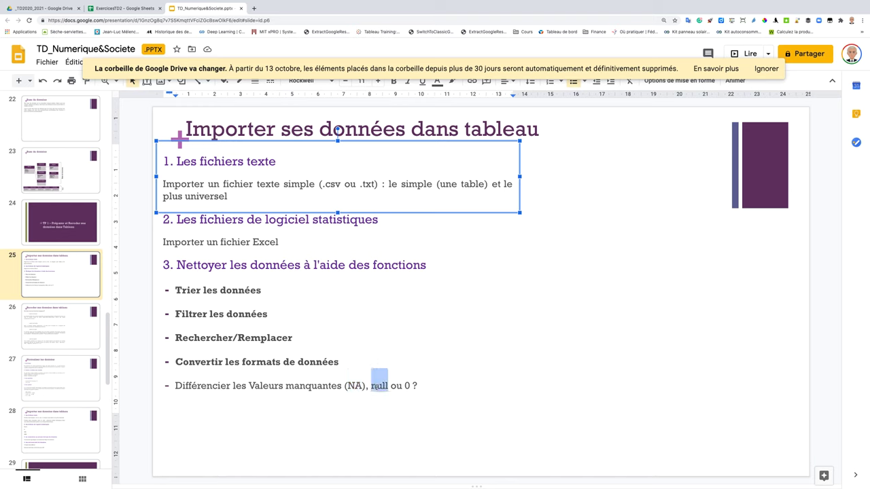
click(405, 386)
double_click(408, 385)
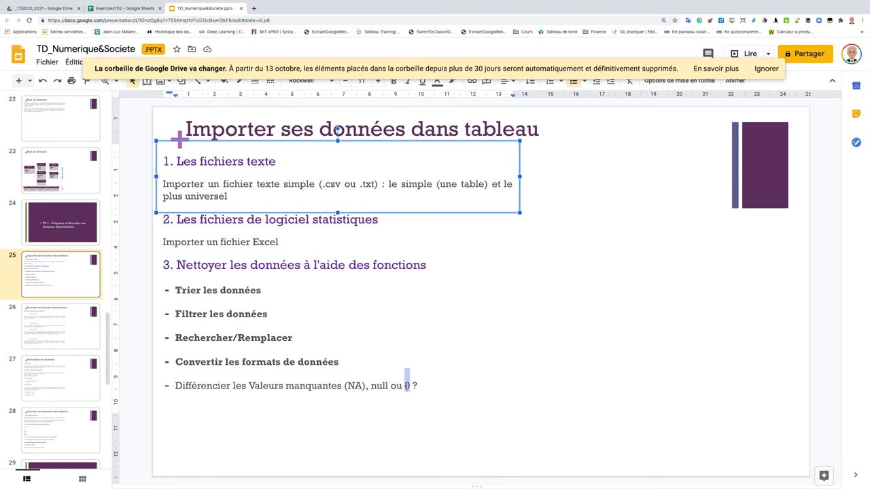
double_click(378, 386)
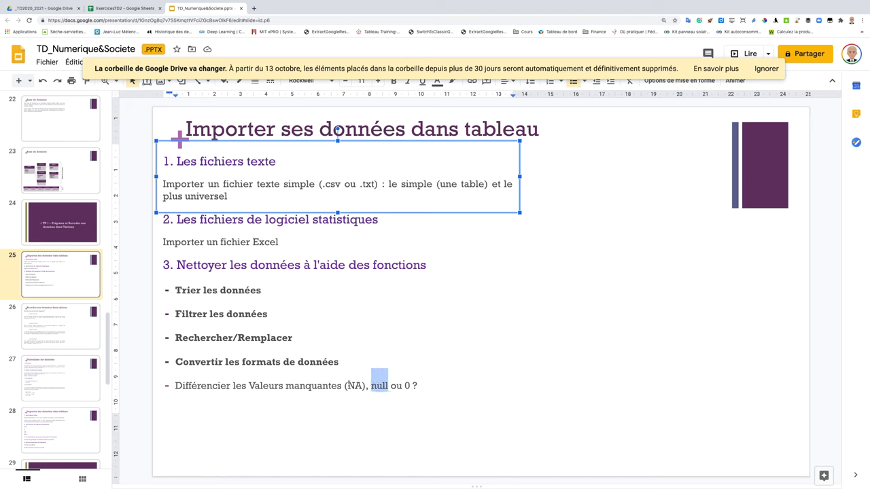
double_click(350, 385)
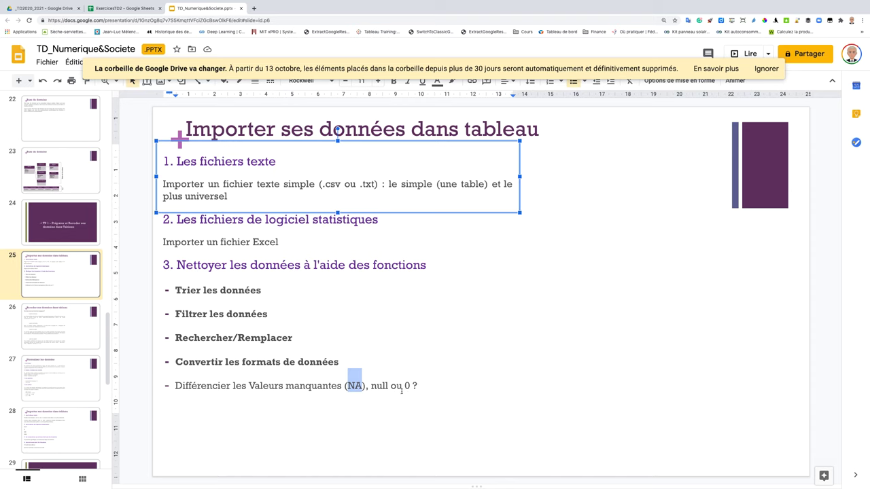
double_click(365, 386)
double_click(353, 386)
double_click(378, 386)
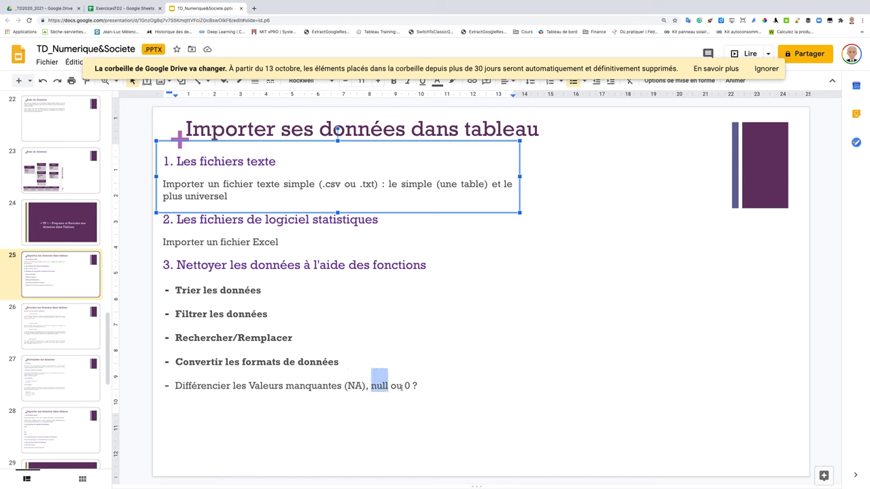
double_click(407, 386)
Bold the whole 'Différencier les Valeurs manquantes (NA), null ou 0 ?' bullet.
drag(426, 387, 172, 376)
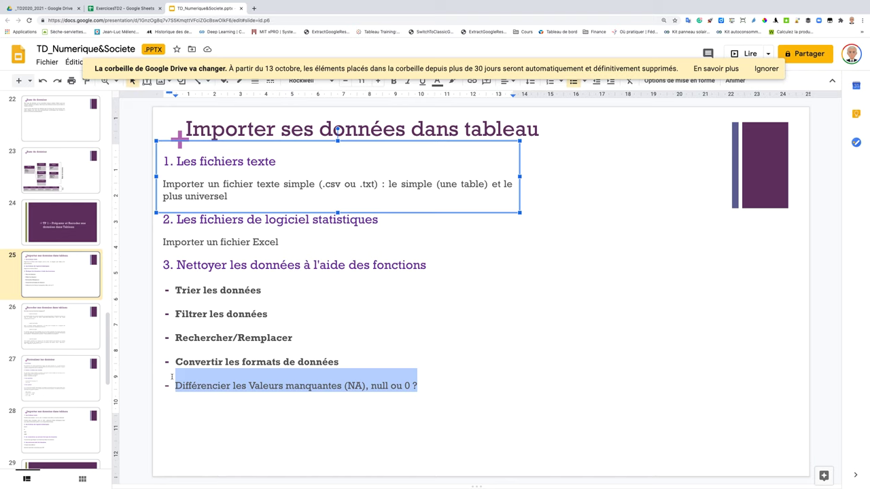
key(ctrl+b)
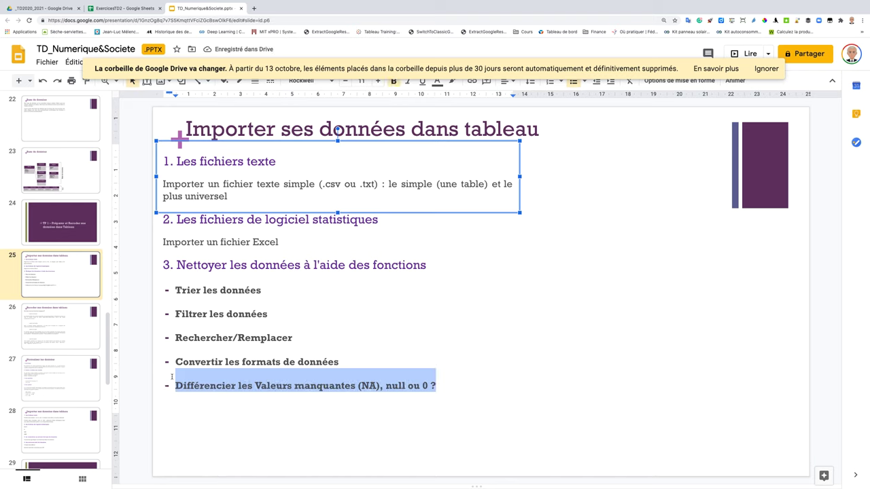
click(125, 9)
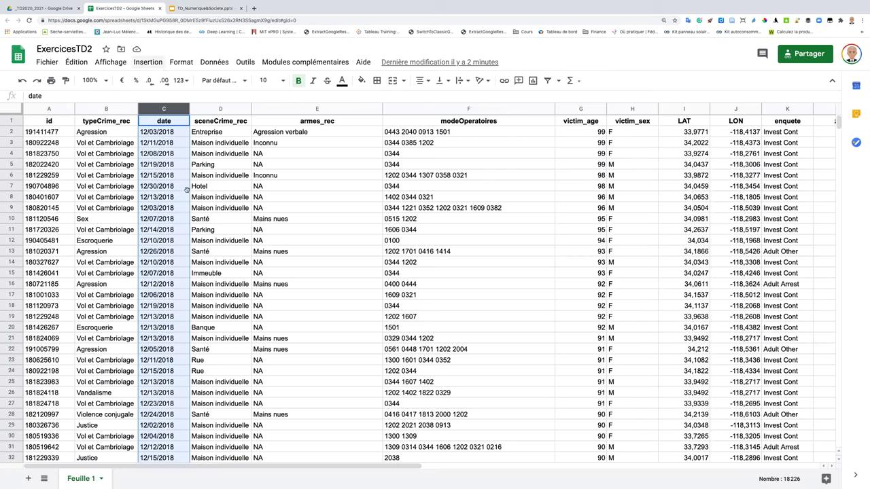
click(309, 109)
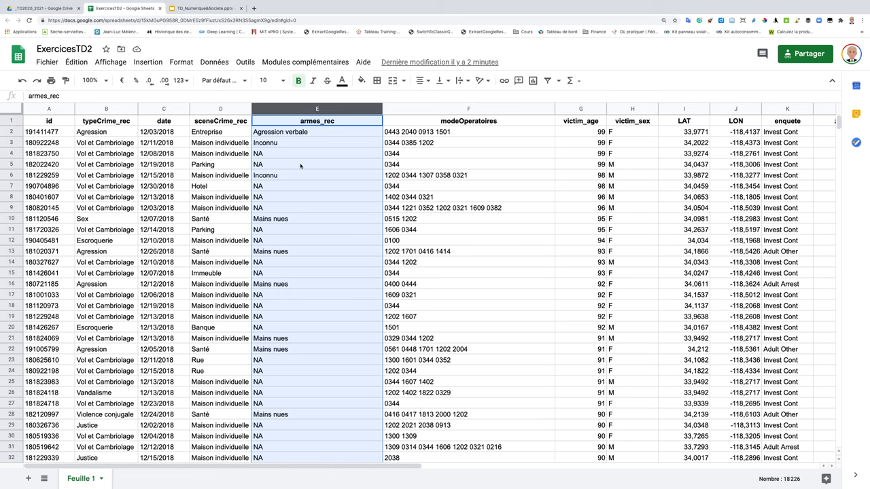
Select all the data and create a filter from the Données menu.
key(ctrl+a)
click(214, 61)
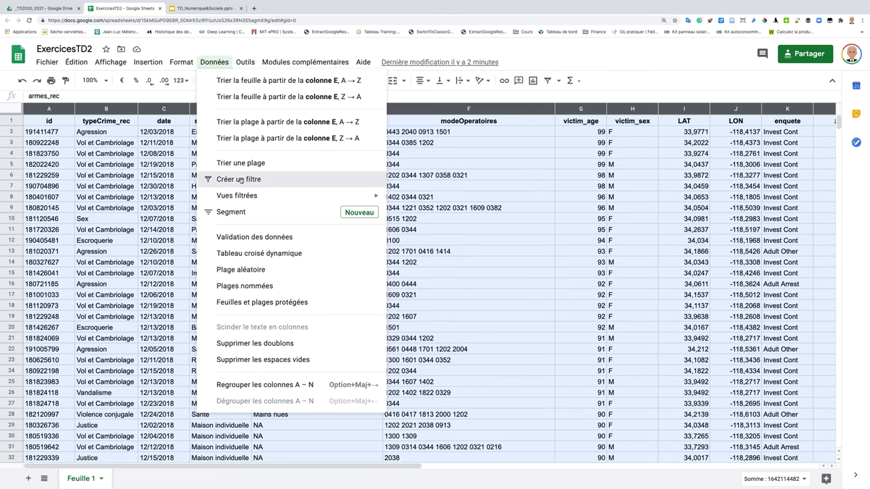
click(240, 180)
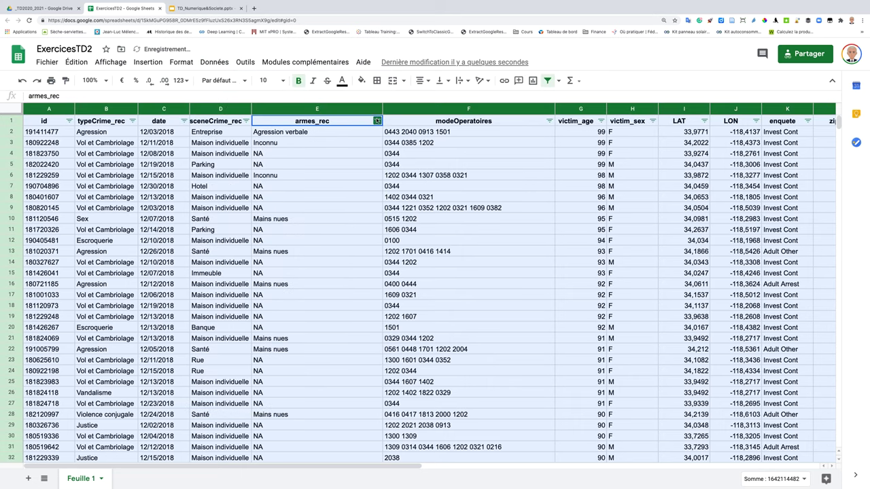
Set the armes_rec filter to show only NA, then scroll through the filtered rows.
click(378, 120)
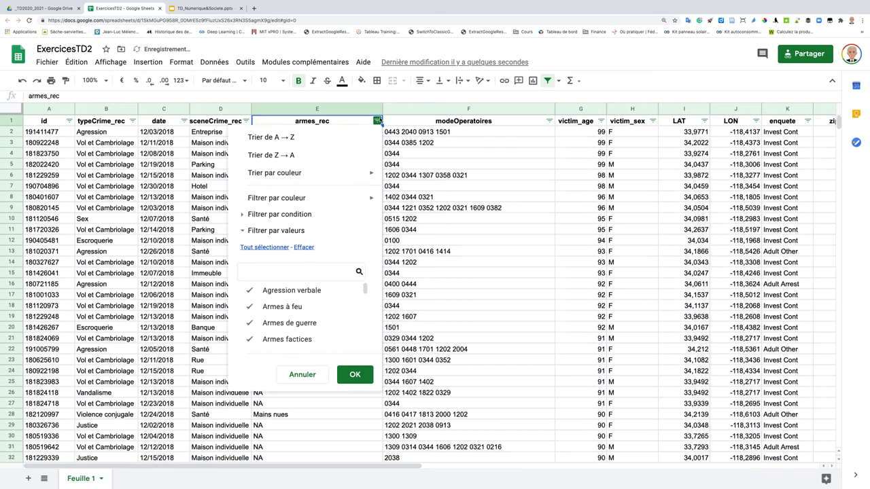
click(303, 247)
scroll(291, 322, down, 5)
scroll(289, 328, up, 3)
scroll(289, 328, down, 1)
scroll(289, 327, down, 2)
click(273, 327)
click(354, 379)
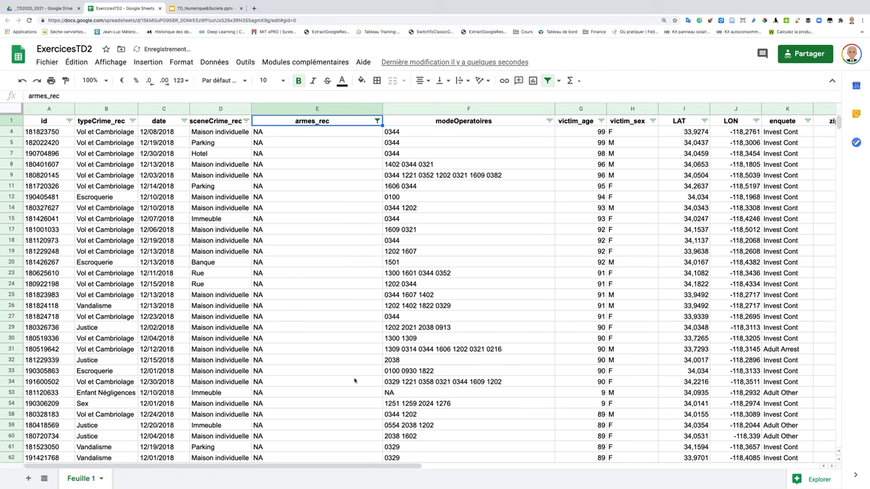
scroll(354, 381, down, 15)
scroll(354, 381, down, 15)
scroll(354, 381, down, 15)
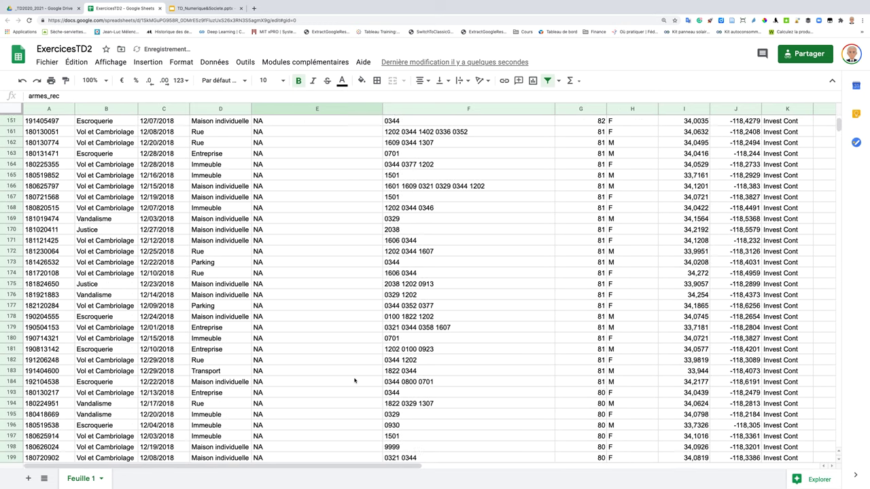
scroll(354, 380, down, 15)
scroll(355, 380, down, 20)
scroll(354, 381, down, 20)
scroll(354, 381, down, 20)
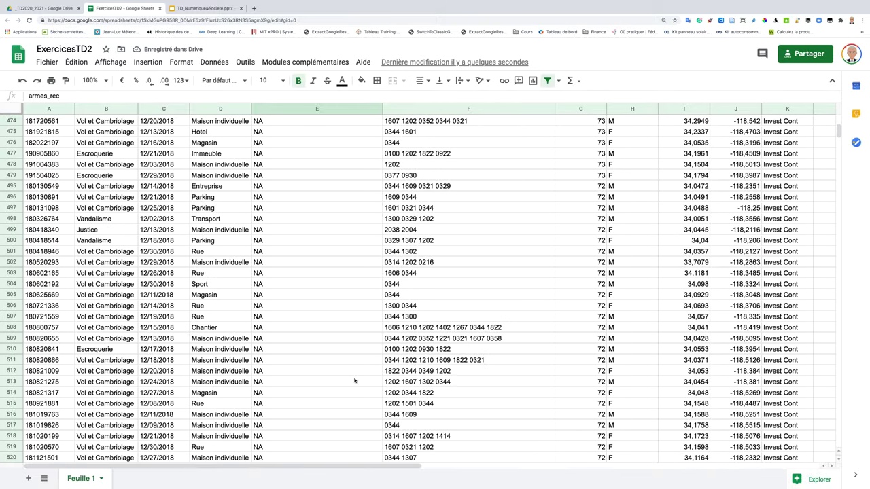
scroll(354, 381, down, 20)
scroll(355, 381, down, 20)
scroll(355, 369, down, 20)
scroll(355, 369, down, 20)
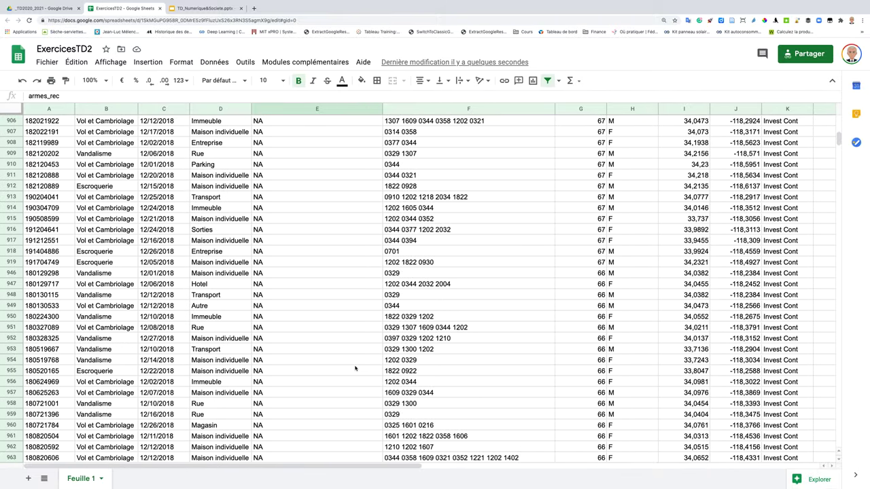
scroll(355, 368, down, 20)
scroll(355, 368, right, 3)
scroll(355, 369, up, 20)
scroll(355, 368, right, 3)
scroll(355, 368, up, 20)
scroll(355, 369, up, 20)
scroll(355, 369, up, 20)
scroll(355, 369, right, 2)
scroll(355, 369, up, 10)
scroll(355, 369, up, 10)
scroll(354, 368, left, 5)
scroll(355, 368, up, 10)
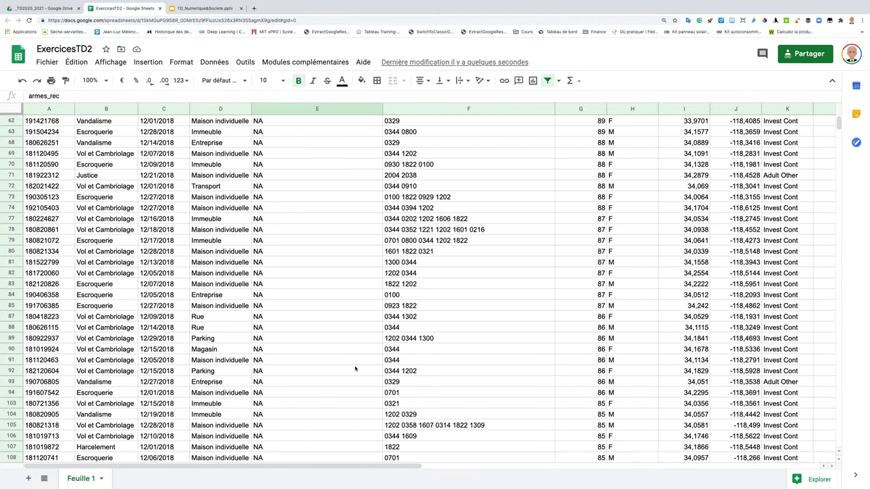
scroll(355, 368, up, 10)
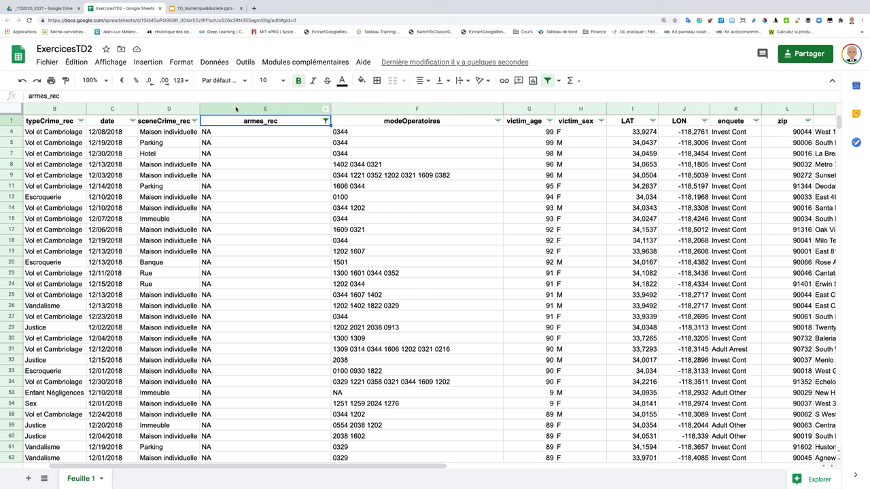
Replace every NA in column E with an empty value, blanking 12 072 cells.
key(ctrl+a)
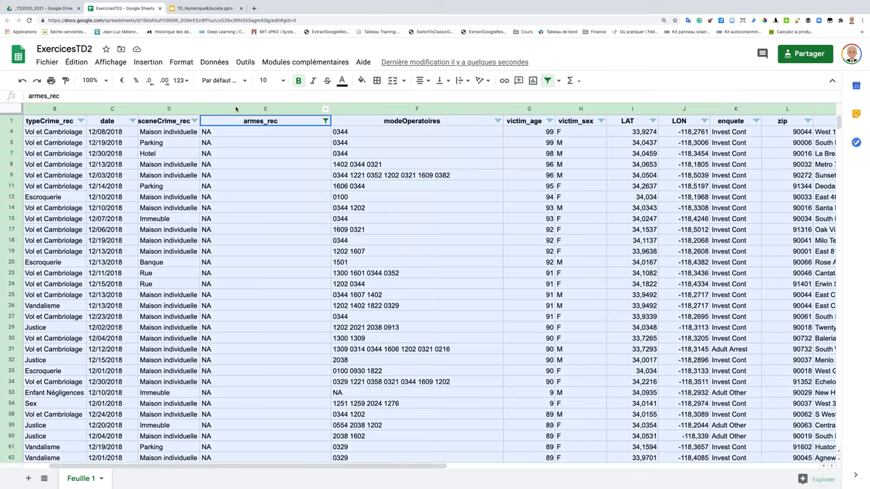
key(ctrl+f)
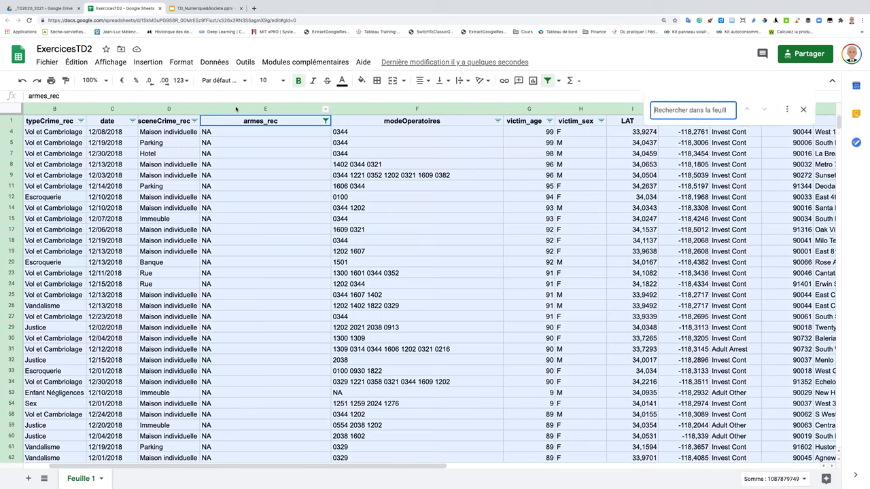
click(786, 110)
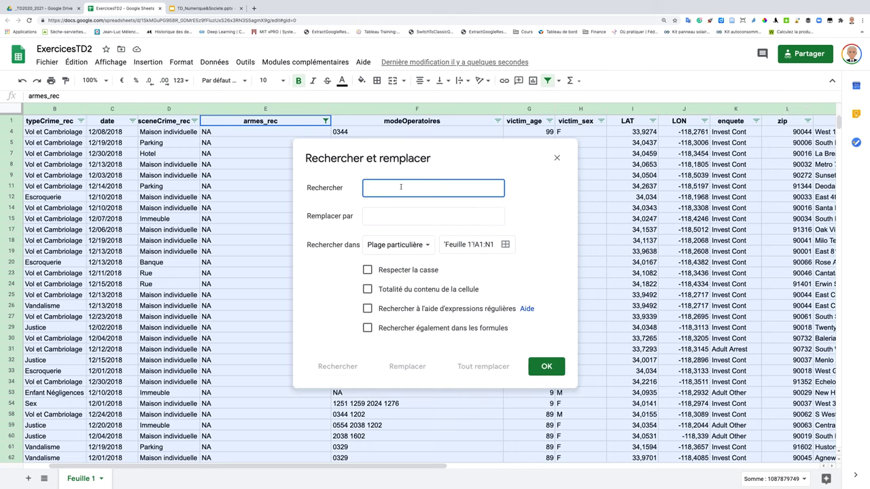
text(NA)
click(405, 217)
click(506, 245)
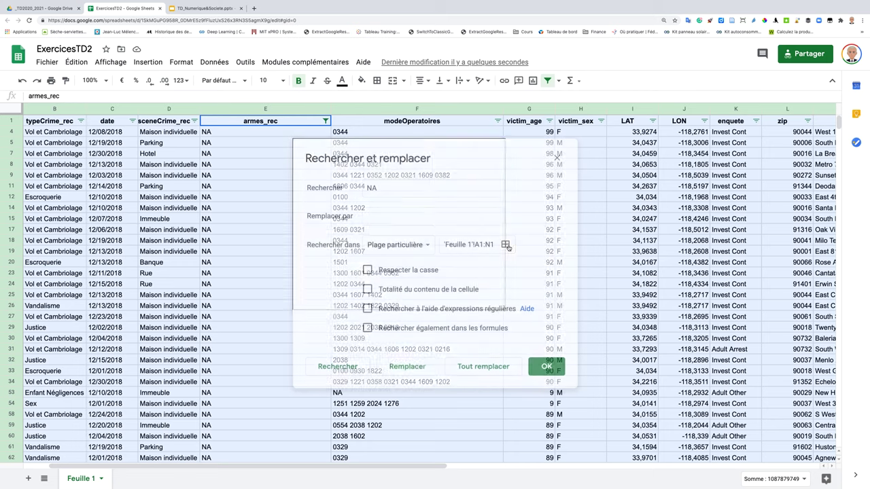
click(246, 110)
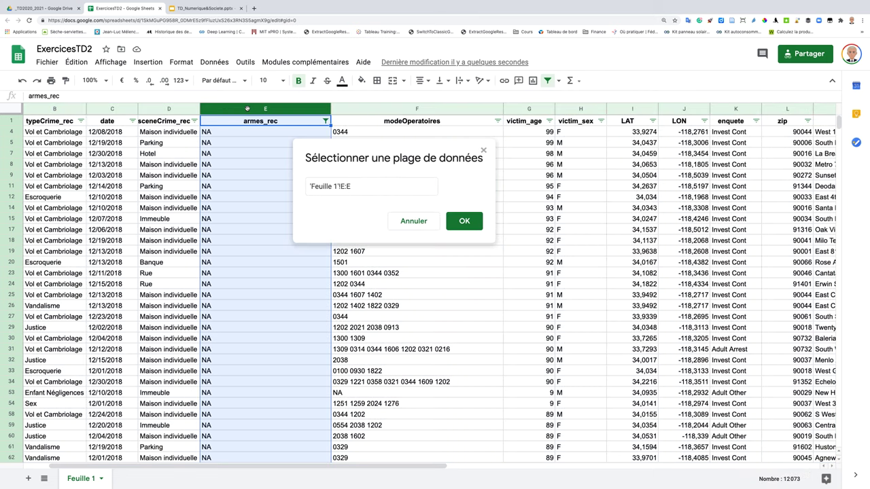
click(467, 221)
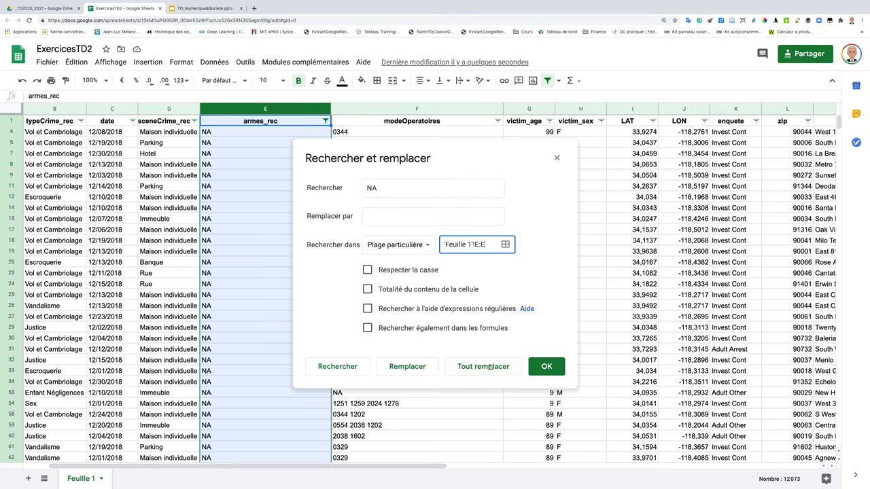
click(490, 367)
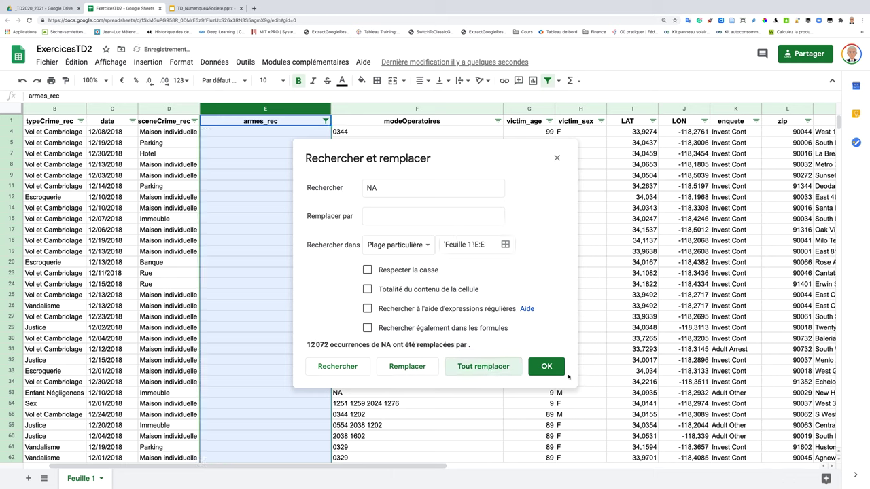
click(547, 367)
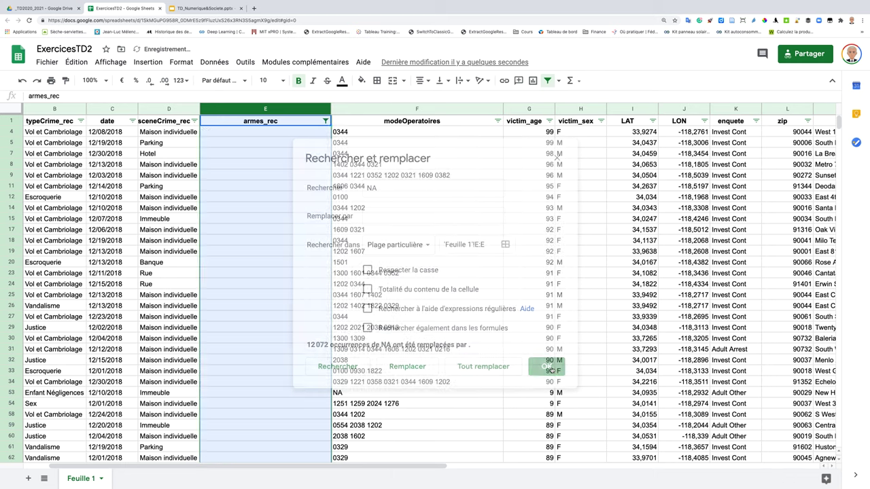
click(262, 145)
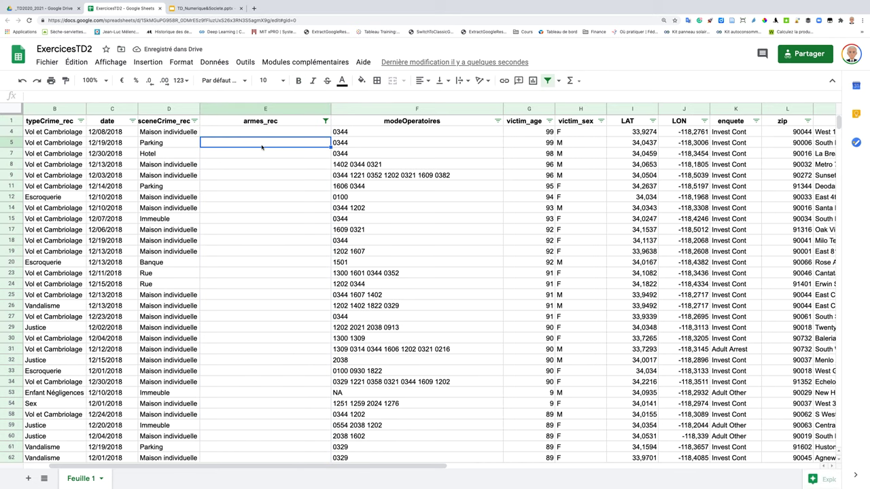
click(262, 108)
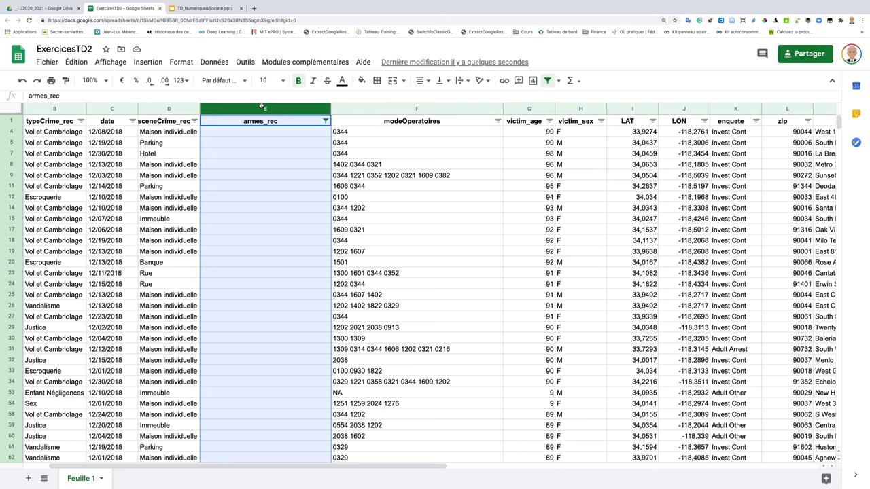
key(ctrl+f)
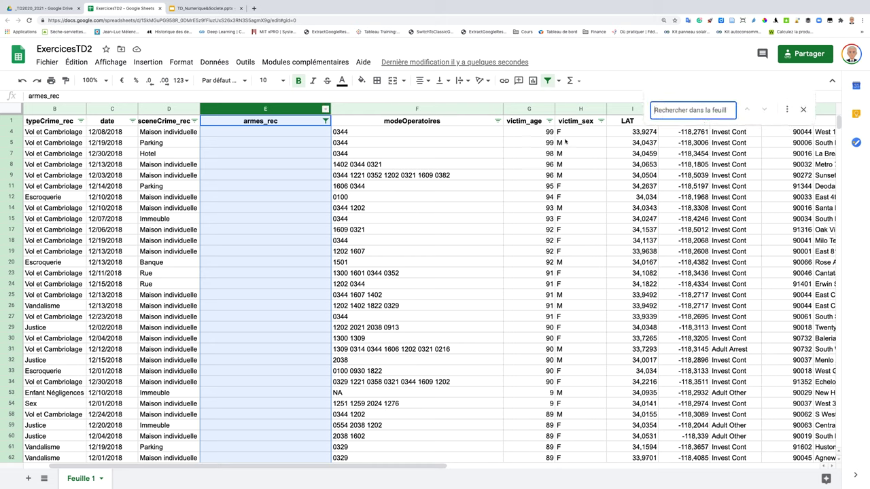
click(786, 112)
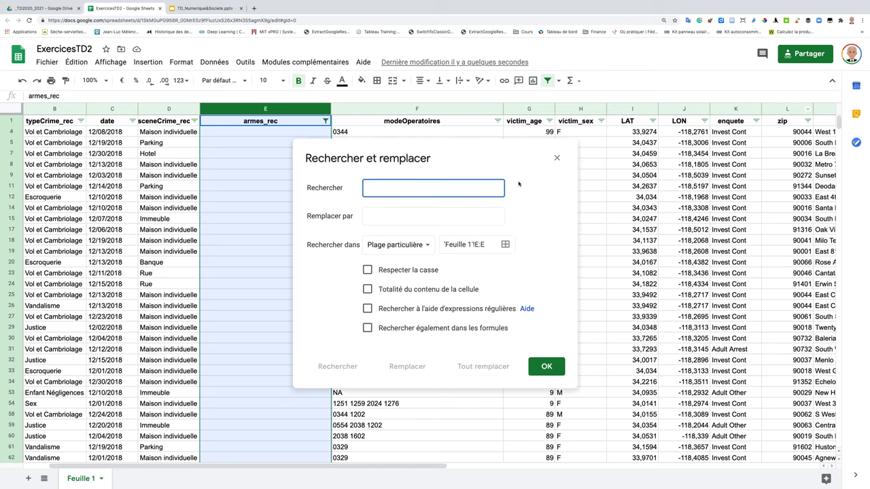
click(381, 214)
text(Aucune)
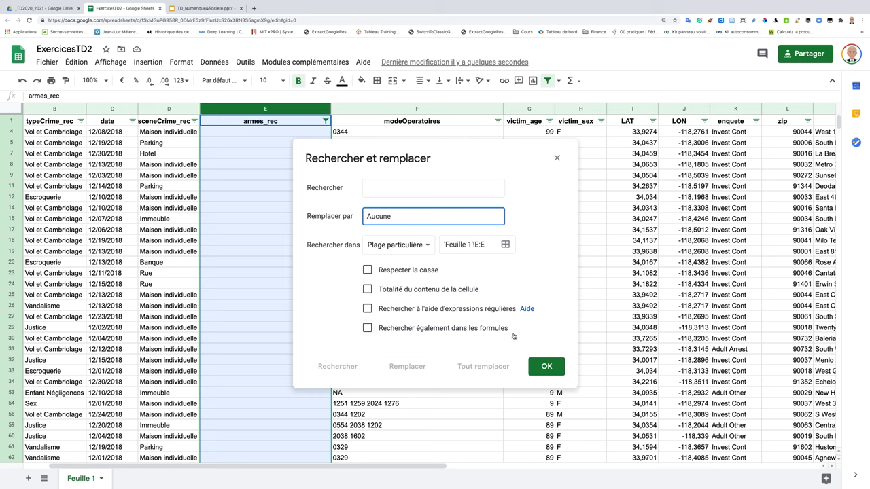
click(505, 245)
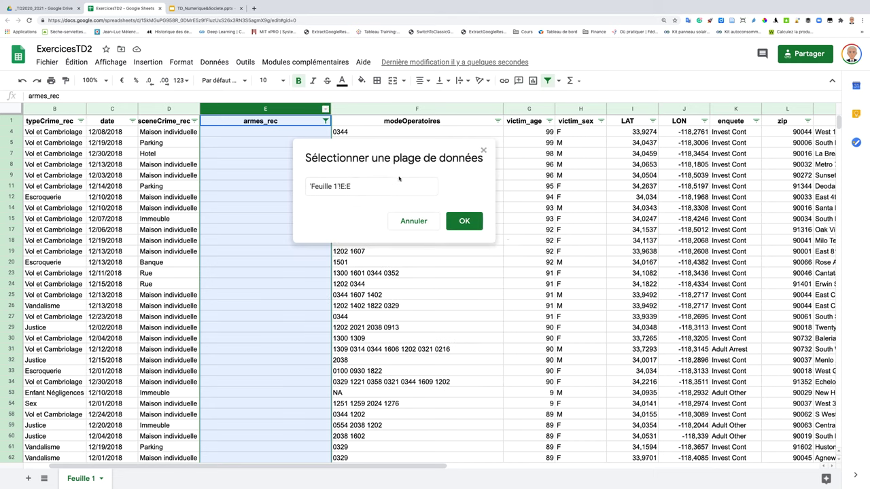
click(461, 219)
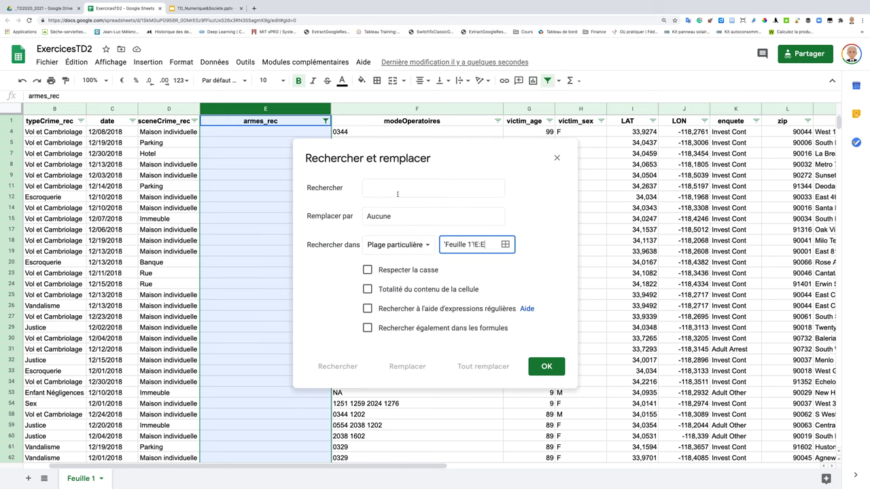
click(393, 189)
text(null)
key(BackSpace)
key(BackSpace)
key(BackSpace)
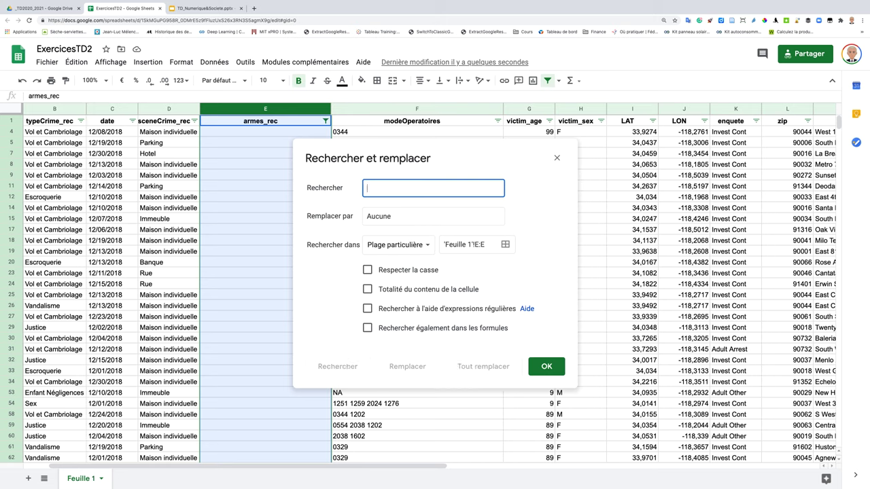
text(NULL)
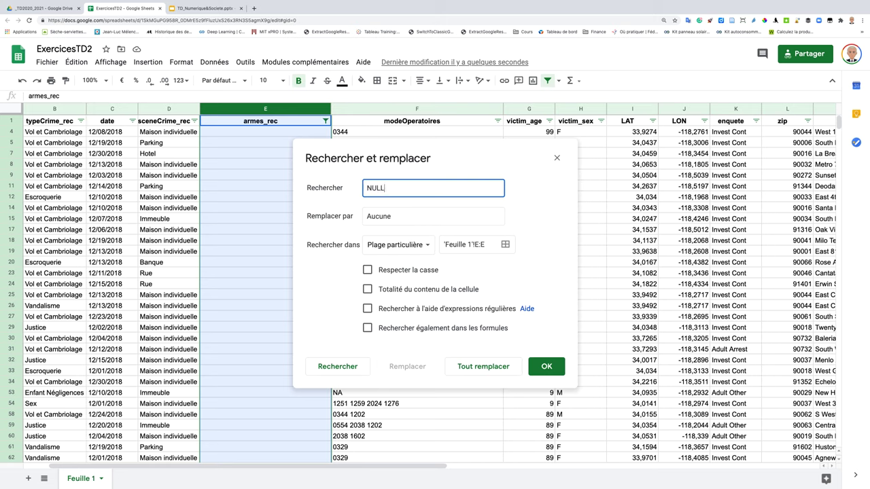
click(491, 372)
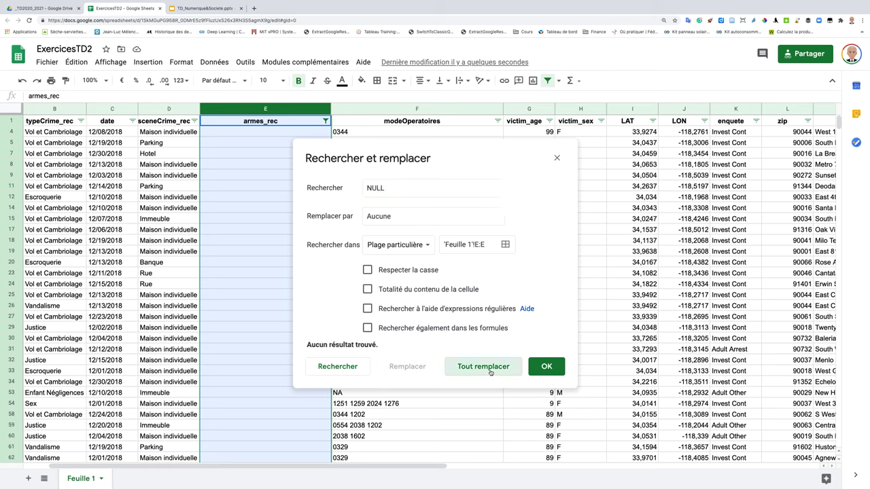
click(547, 368)
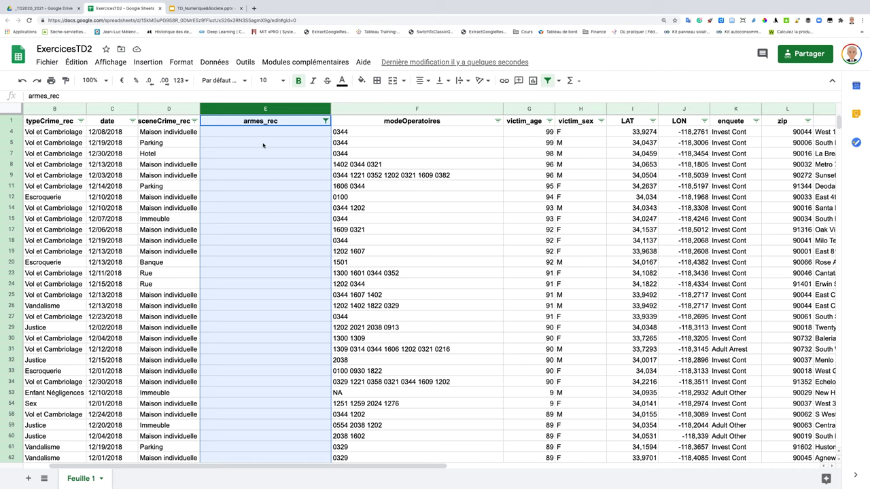
key(ctrl+z)
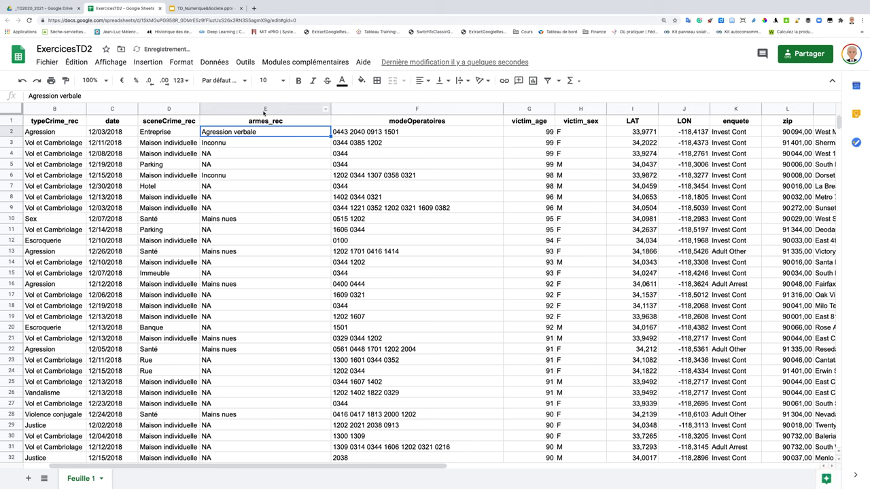
Select the entire sheet.
key(ctrl+a)
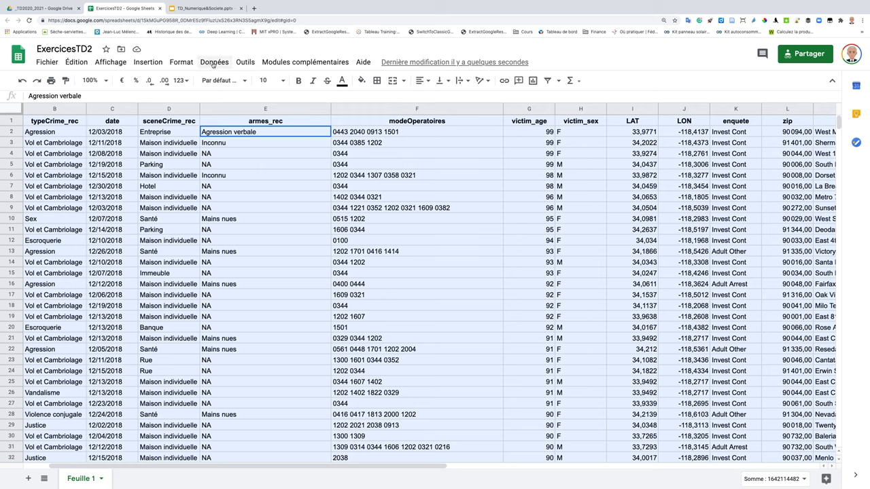
In Find and replace, search for NA with Inconnu as the replacement.
click(213, 62)
click(213, 62)
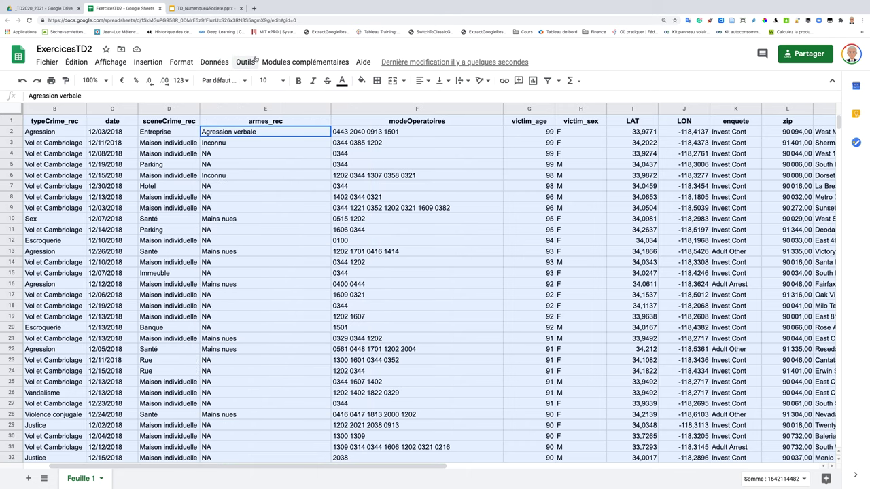
key(ctrl+f)
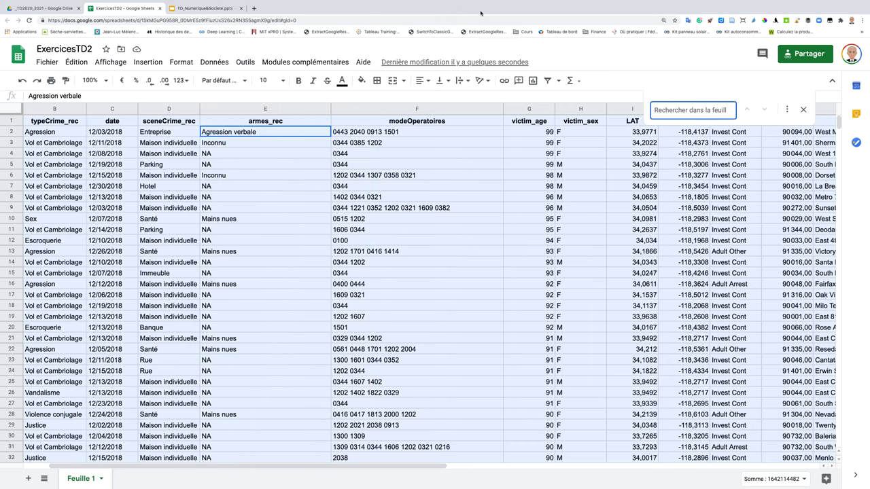
click(787, 110)
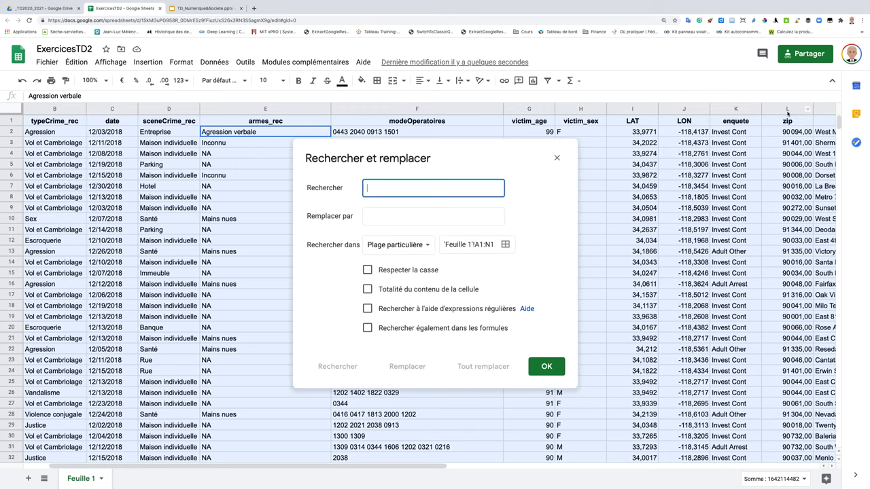
text(NA)
click(392, 214)
text(Aucune)
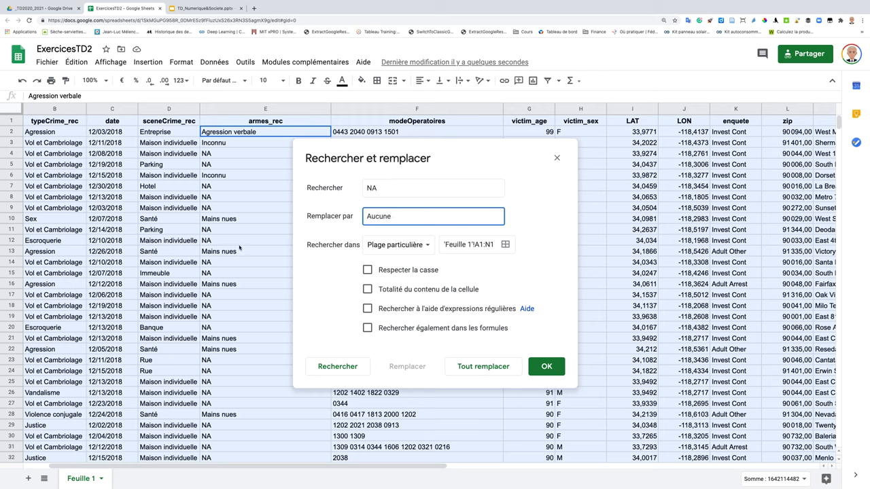
double_click(404, 217)
text(Inconnu)
Limit the range to column E and replace all 12 072 matches.
click(505, 245)
click(251, 110)
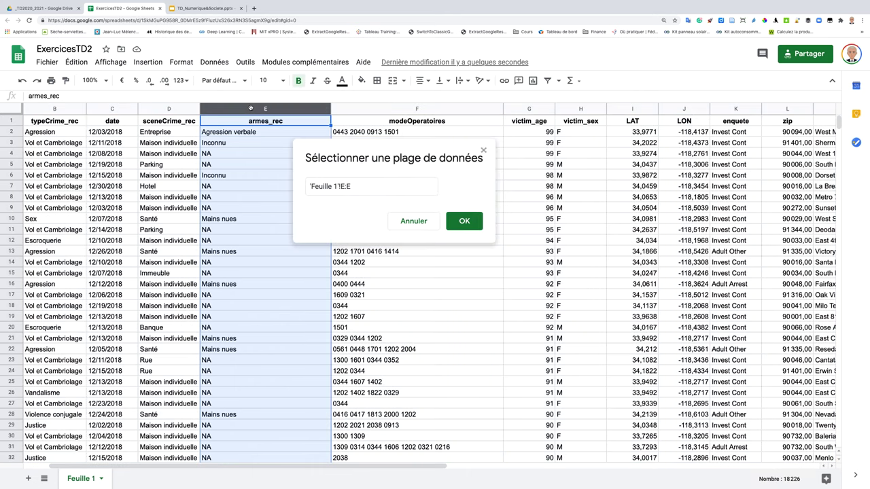
click(473, 221)
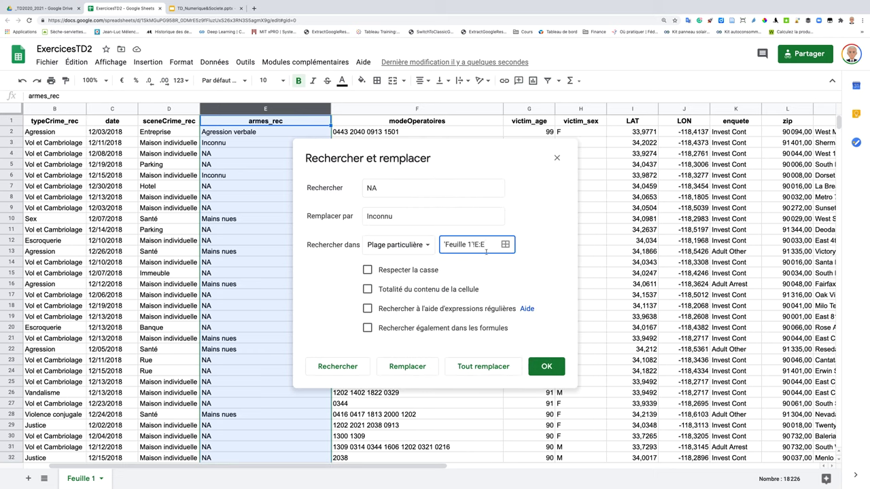
click(488, 368)
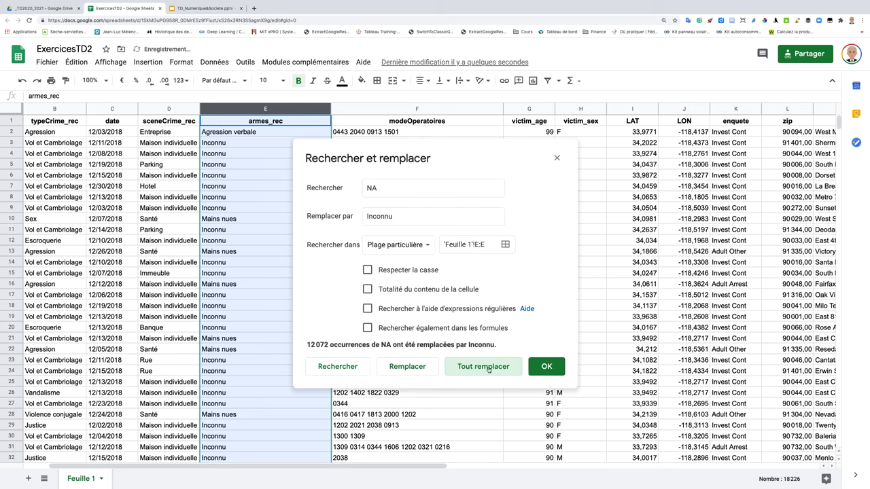
click(551, 374)
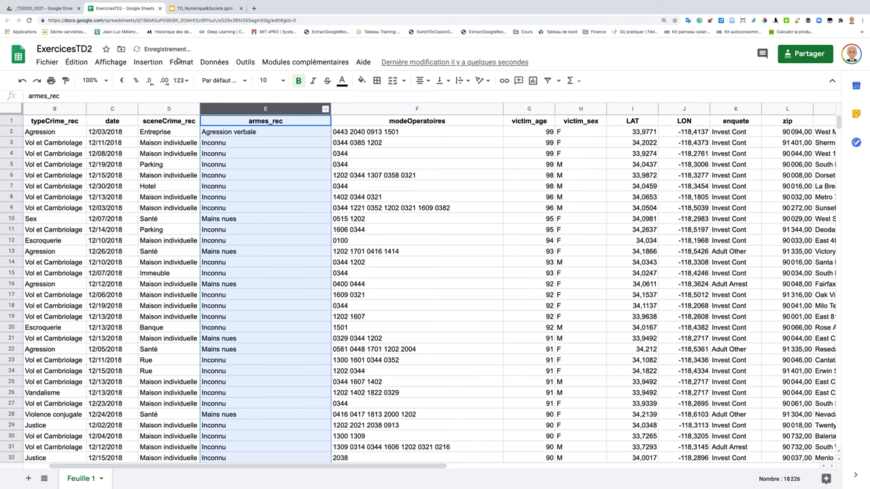
click(191, 10)
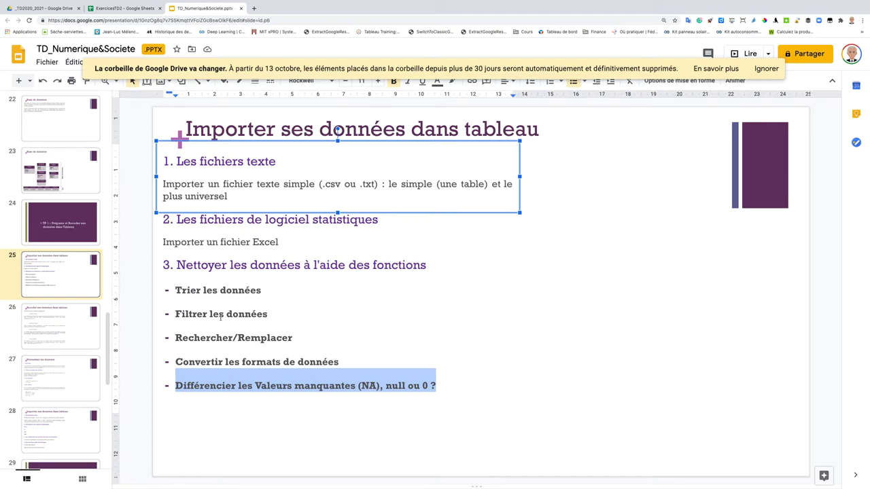
click(134, 7)
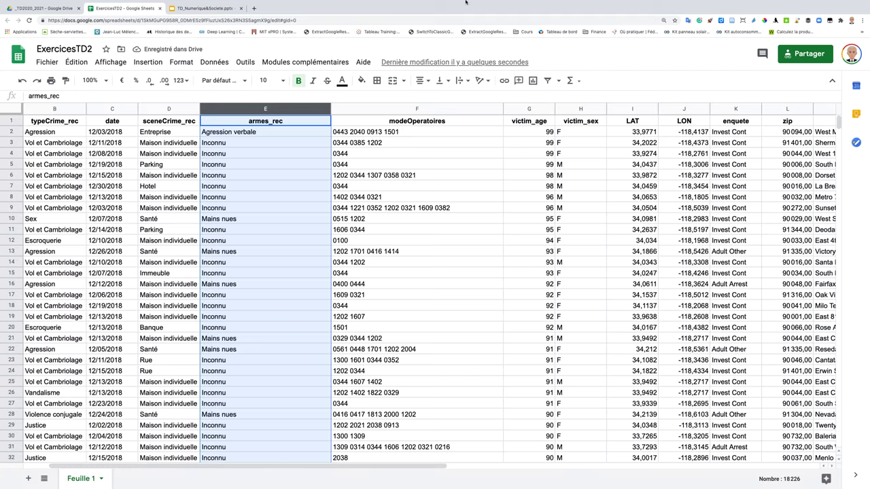
mouse_move(694, 6)
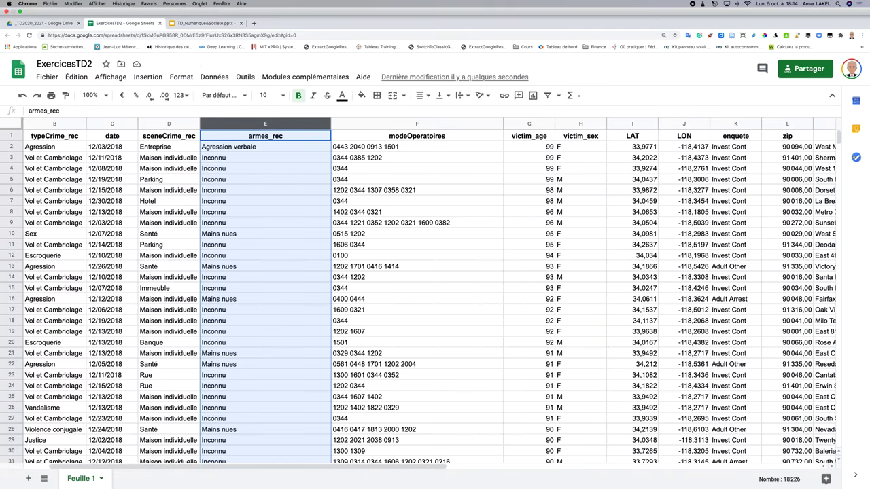